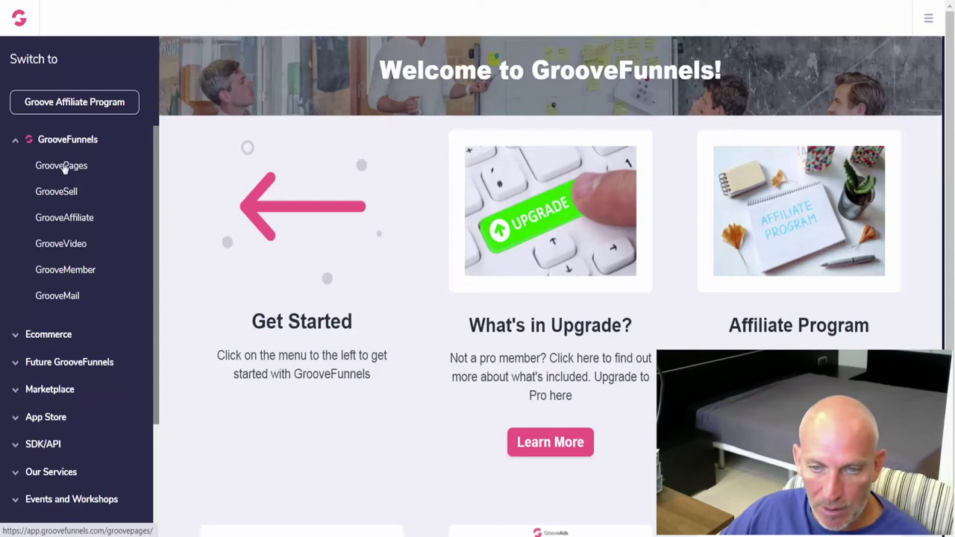
Start creating a new site in GroovePages and expand the list of ready-made templates
click(64, 167)
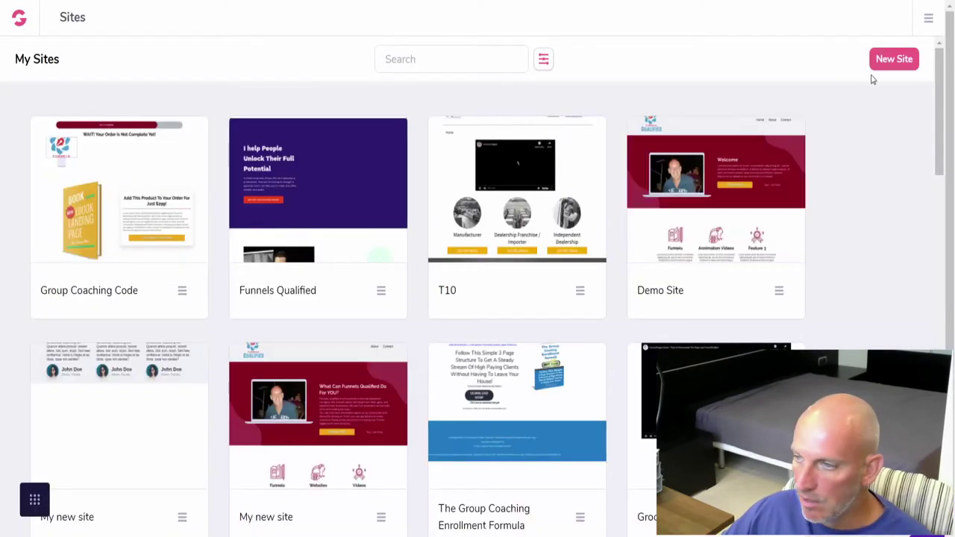
click(893, 63)
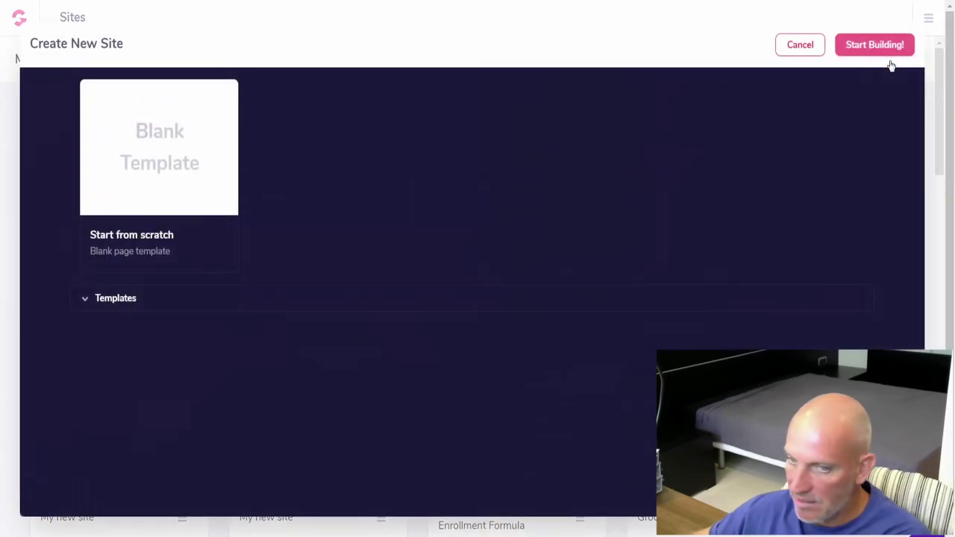
click(90, 304)
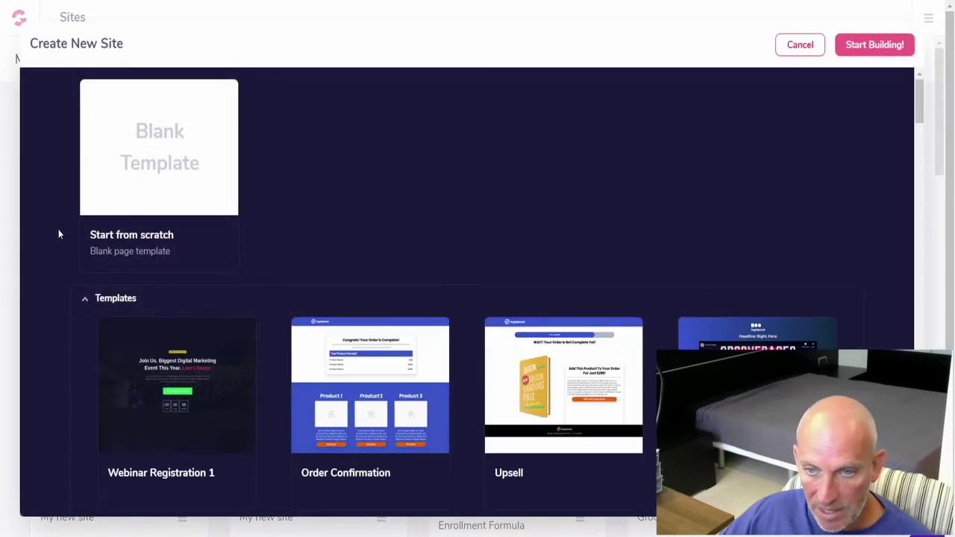
Browse the ready-made site templates to see which page types are offered
scroll(59, 235, down, 1)
scroll(59, 234, down, 1)
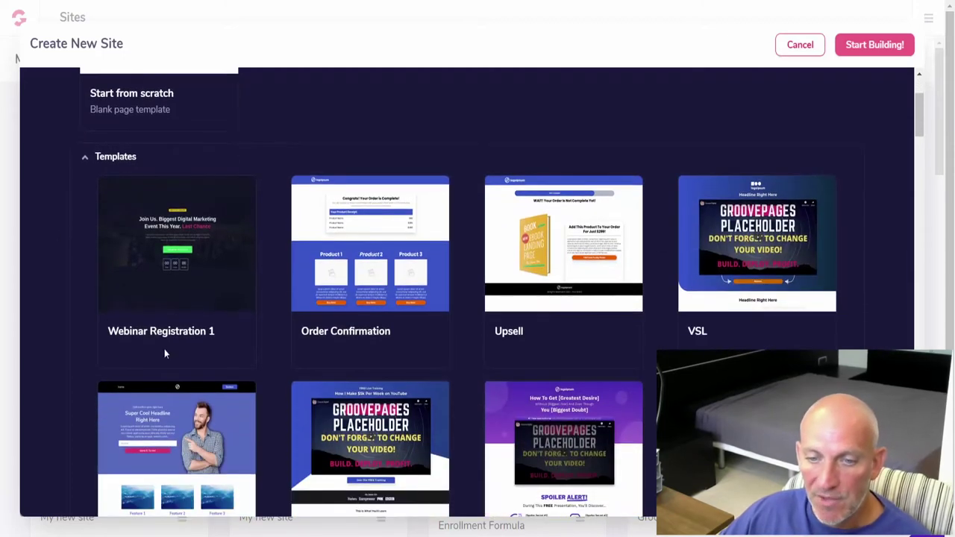
scroll(267, 326, down, 1)
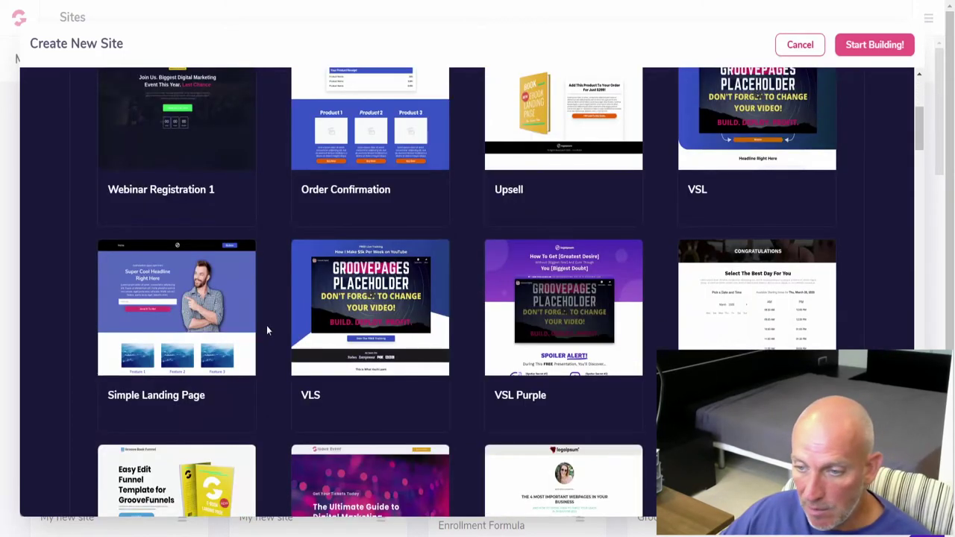
scroll(267, 325, down, 1)
scroll(266, 325, down, 1)
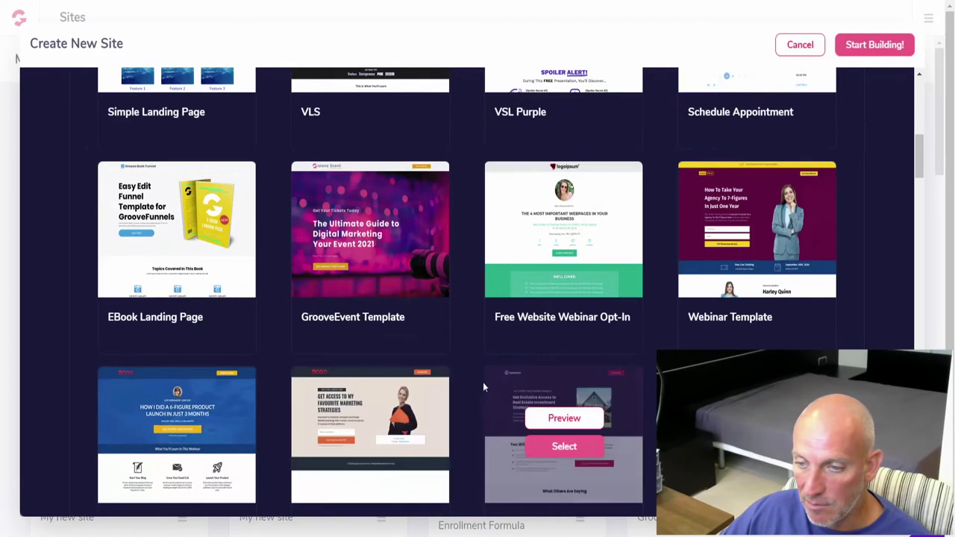
scroll(463, 384, up, 5)
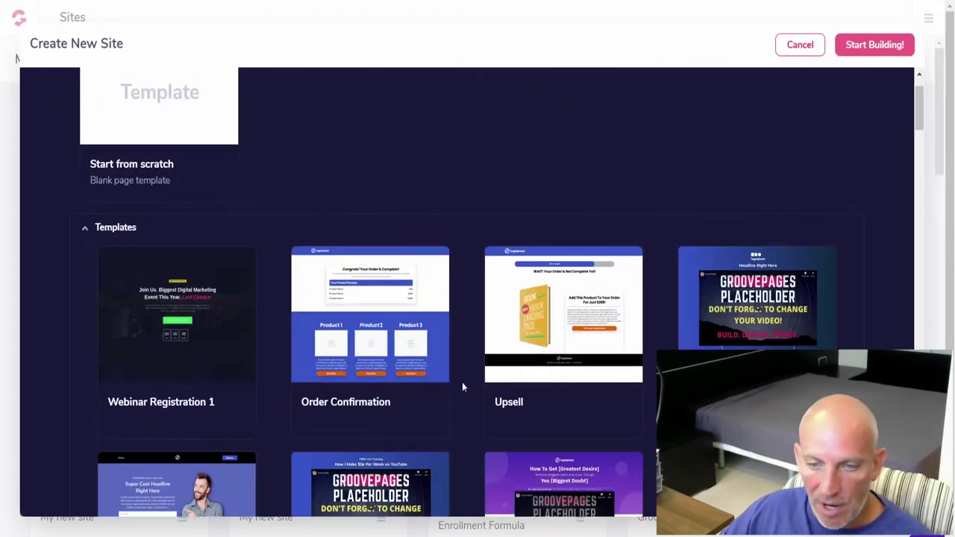
scroll(462, 384, down, 1)
Preview the Order Confirmation template, look through its full page, and return to the template list
mouse_move(184, 274)
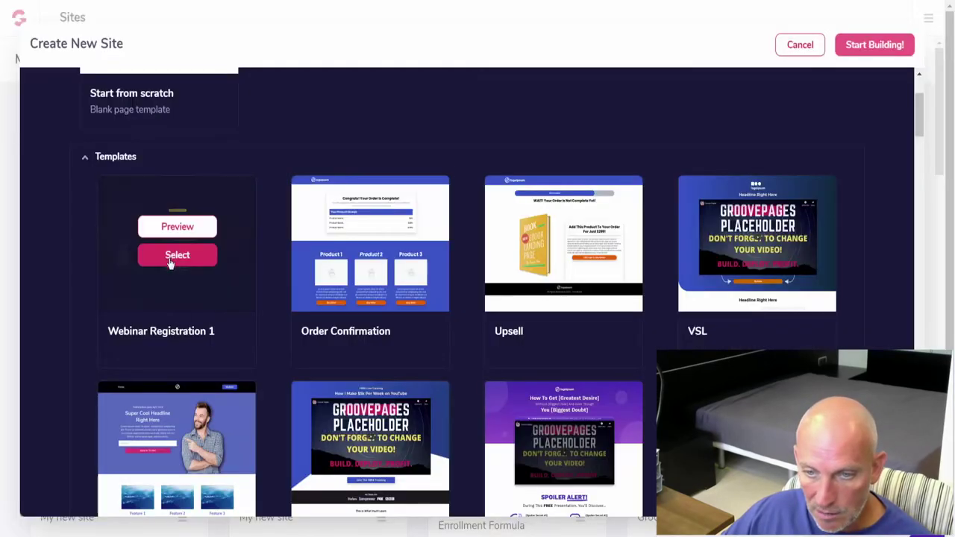
mouse_move(377, 256)
click(377, 228)
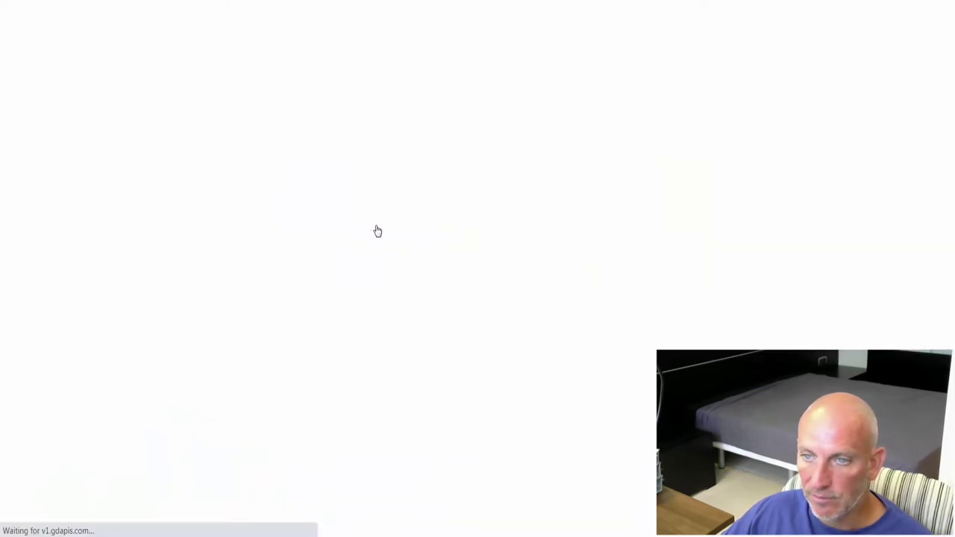
scroll(822, 233, down, 1)
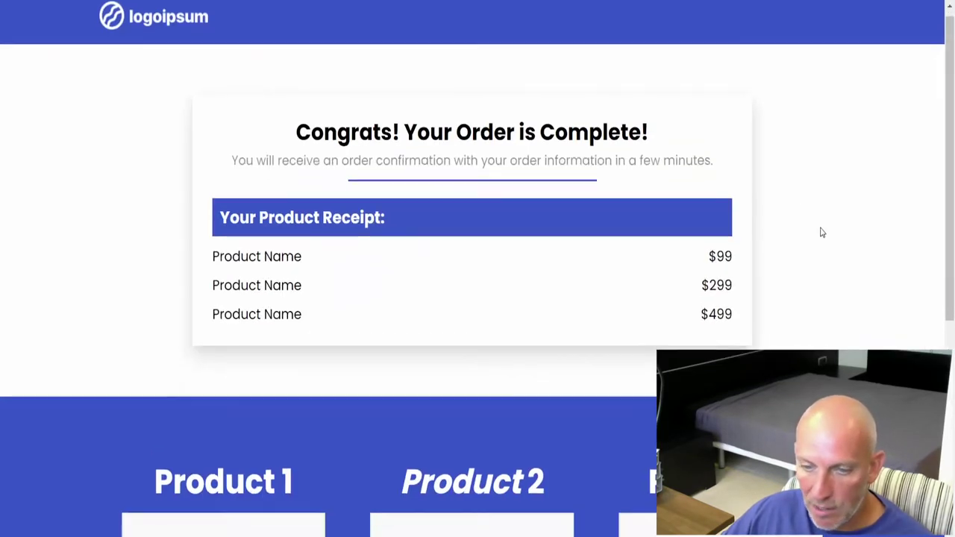
scroll(822, 233, down, 5)
scroll(822, 233, up, 5)
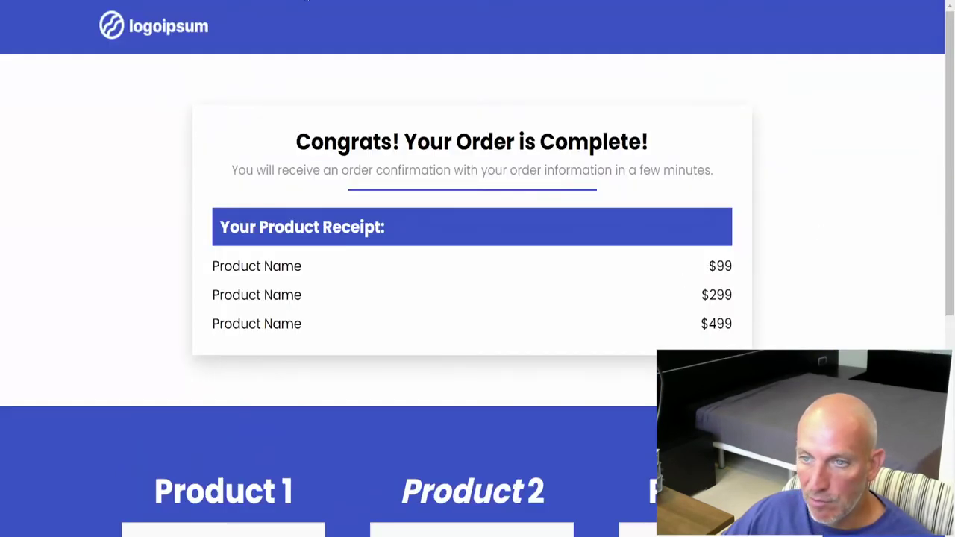
key(Escape)
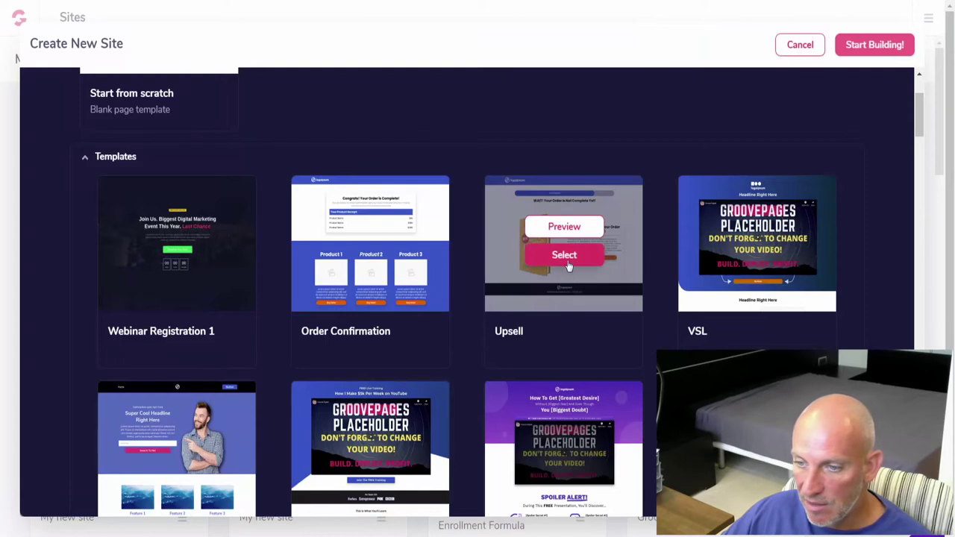
Preview the VSL template and examine its video, call-to-action and testimonial sections
mouse_move(759, 234)
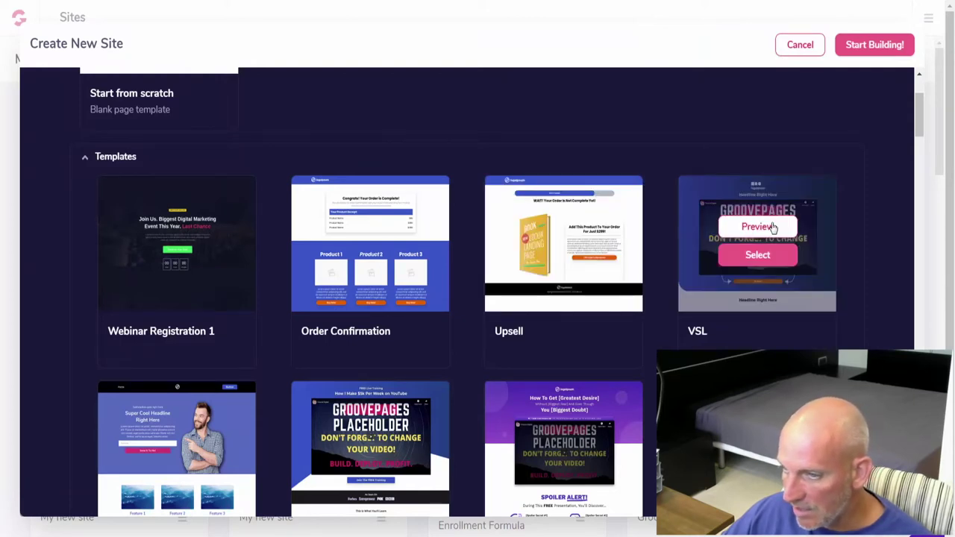
click(774, 227)
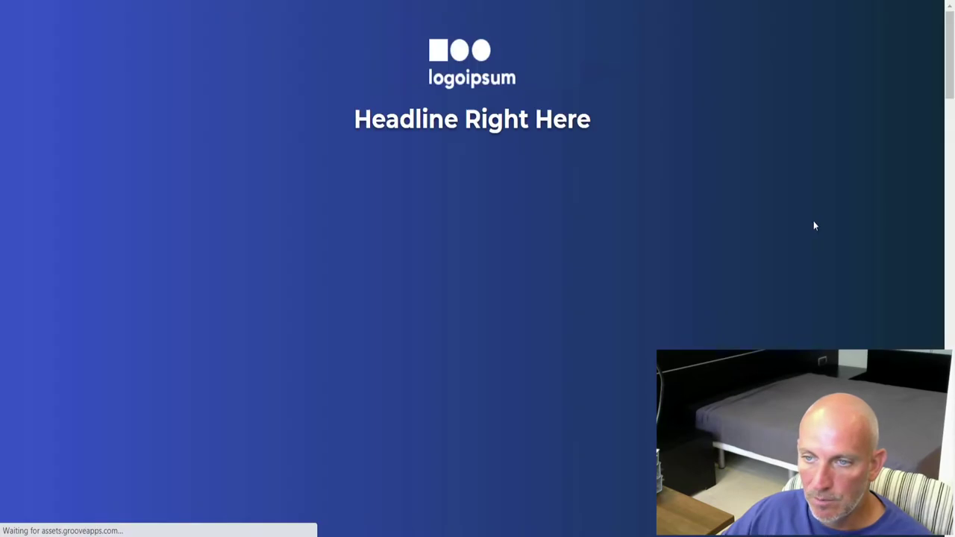
scroll(894, 221, down, 10)
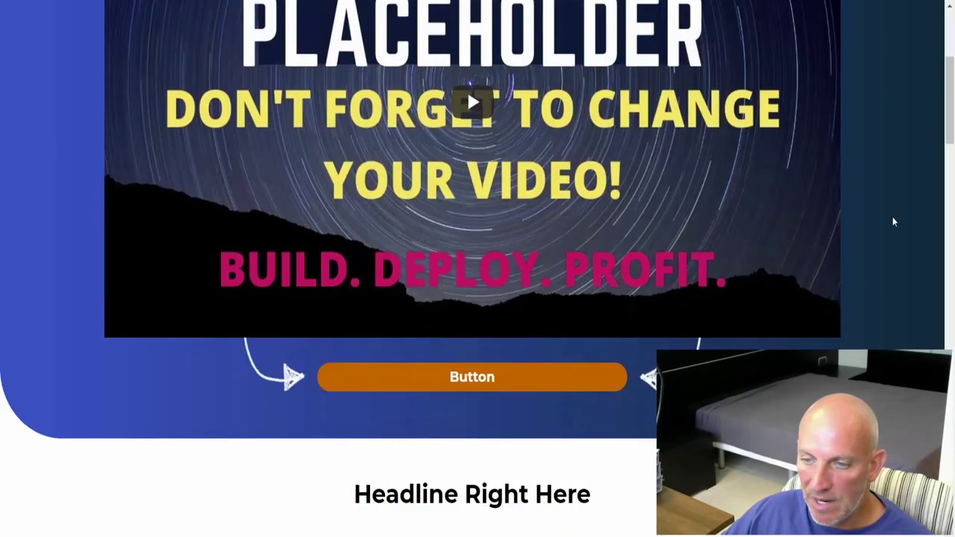
scroll(894, 221, down, 10)
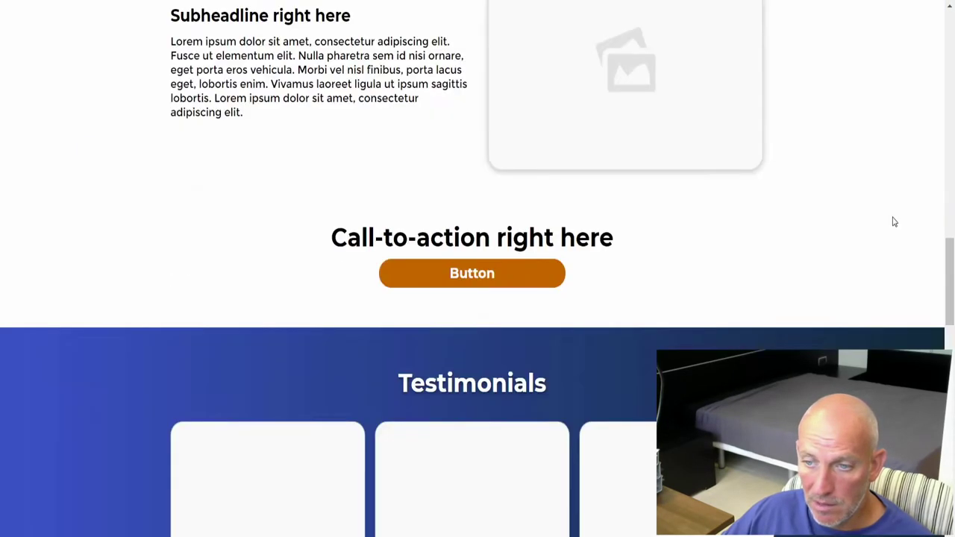
scroll(893, 222, down, 9)
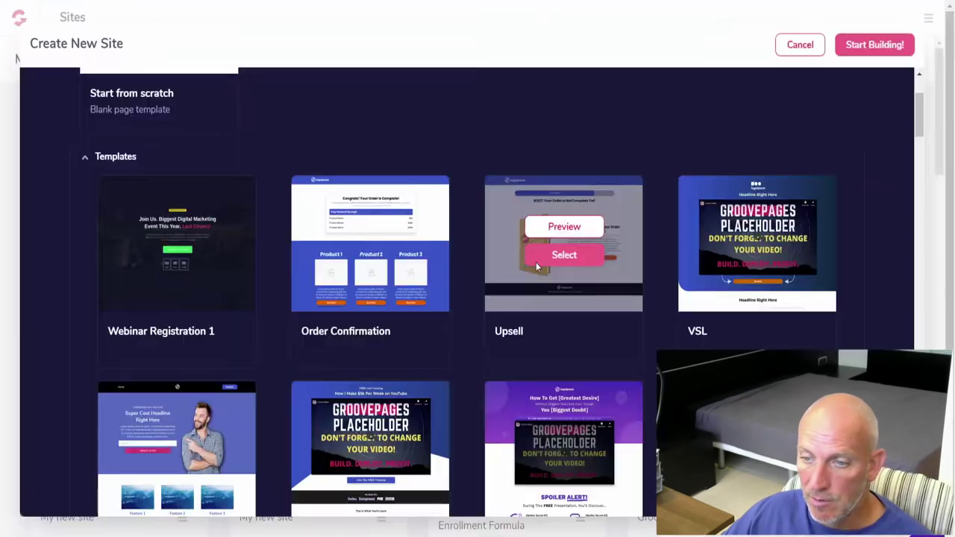
Preview the VSL Purple template, look over its video and spoiler sections, and return to the template list
scroll(271, 347, down, 3)
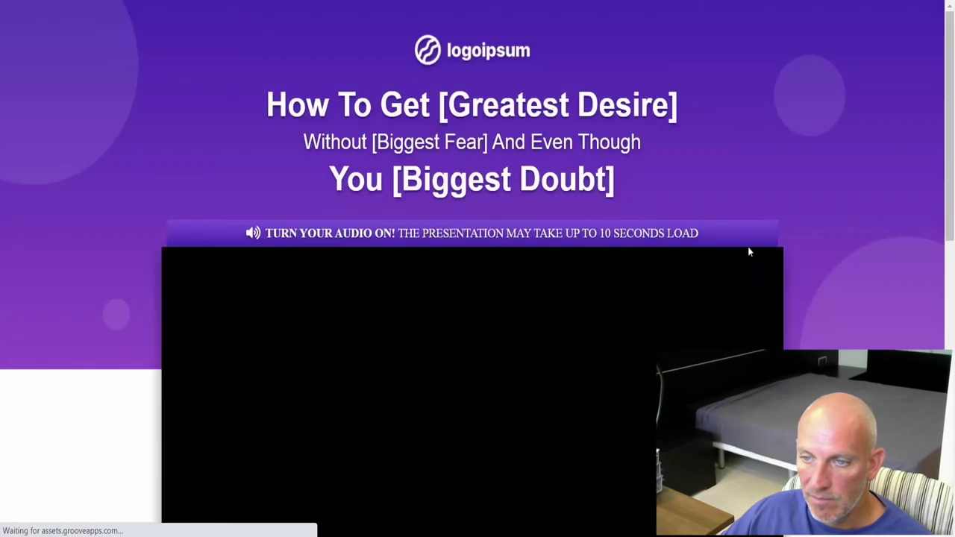
scroll(920, 247, down, 5)
scroll(920, 250, down, 4)
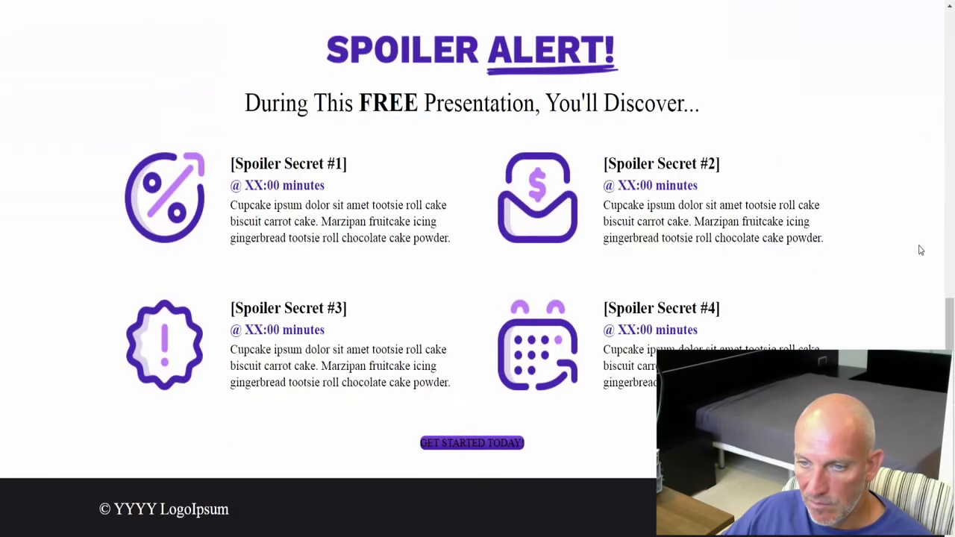
scroll(920, 250, up, 9)
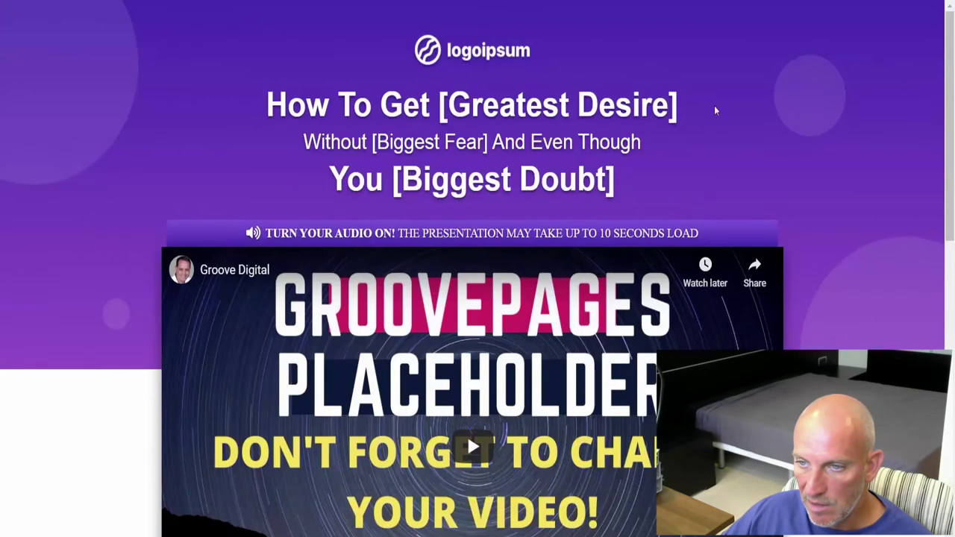
key(Escape)
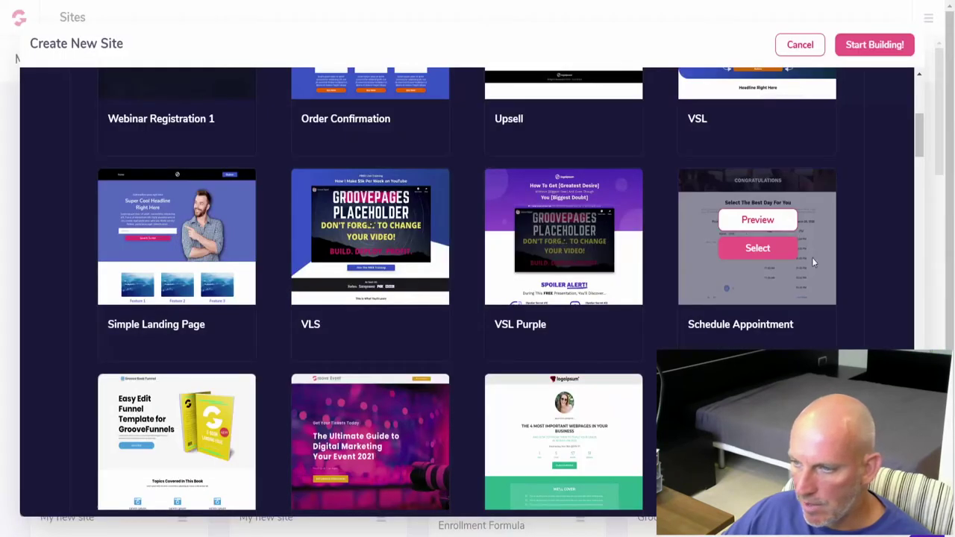
Preview the Schedule Appointment template, look over its date and time picker layout, and return to the template list
click(747, 220)
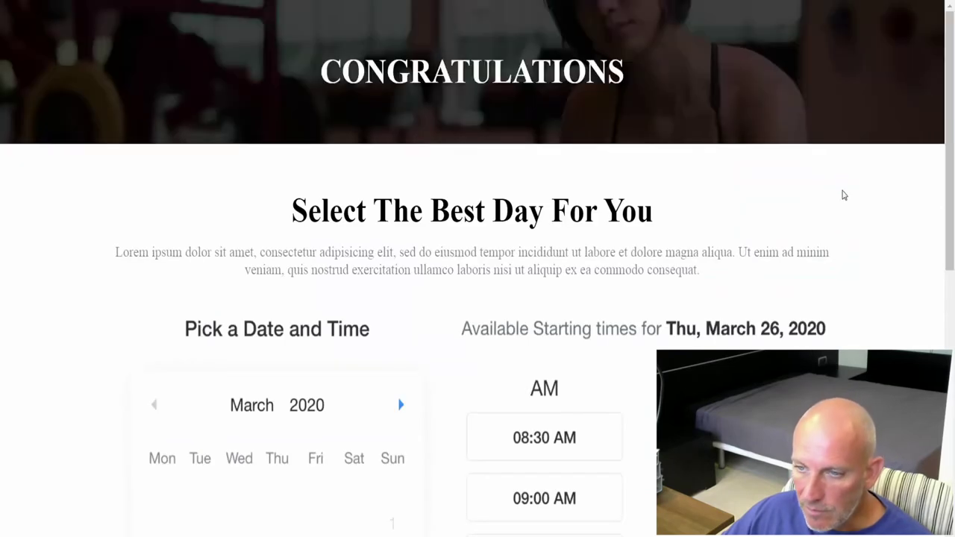
scroll(889, 208, down, 6)
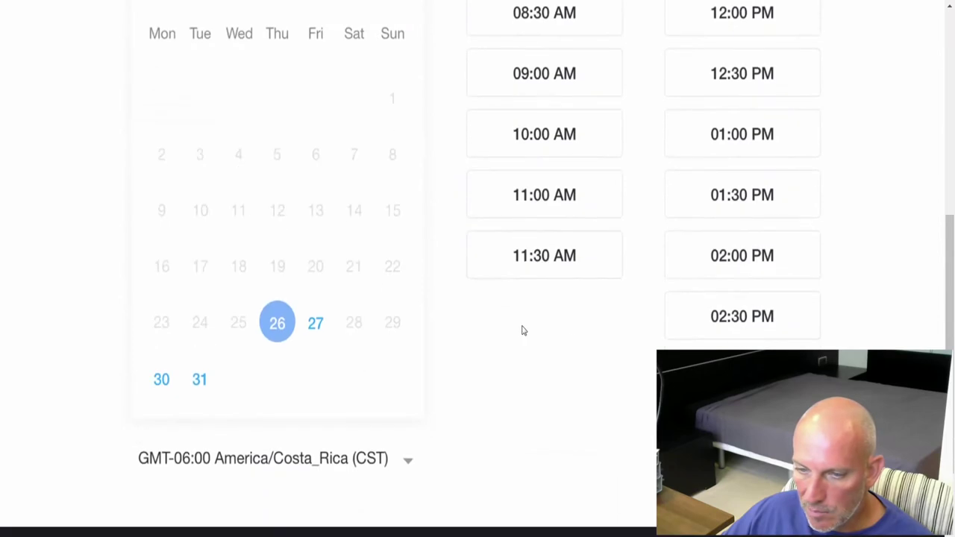
scroll(523, 331, down, 2)
scroll(516, 315, up, 7)
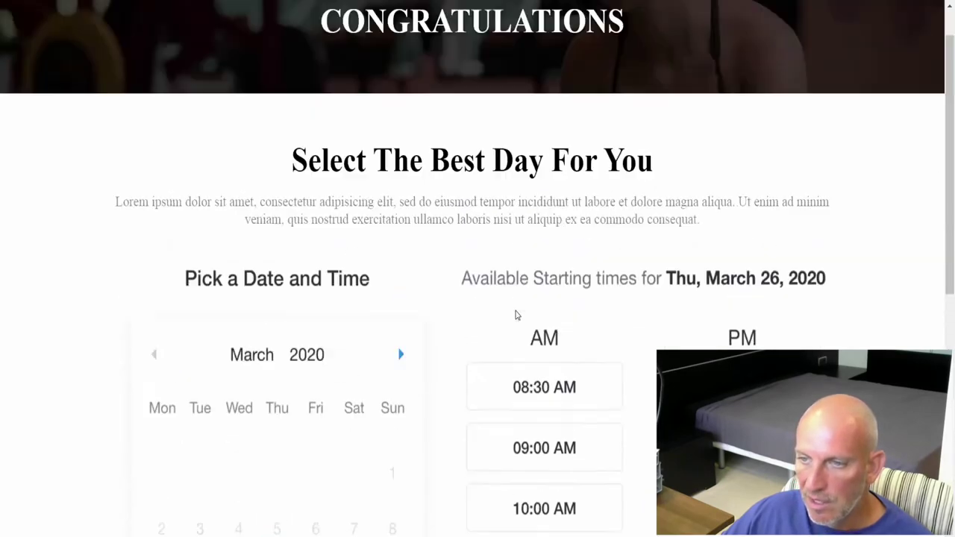
scroll(516, 316, up, 1)
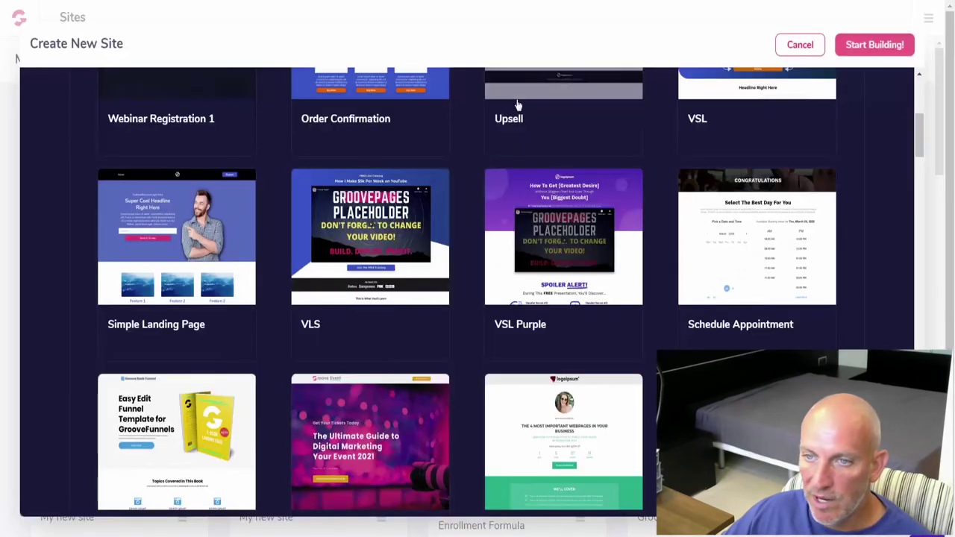
Preview the GrooveEvent Template and look through its event introduction, speaker and daily schedule sections
scroll(649, 189, down, 4)
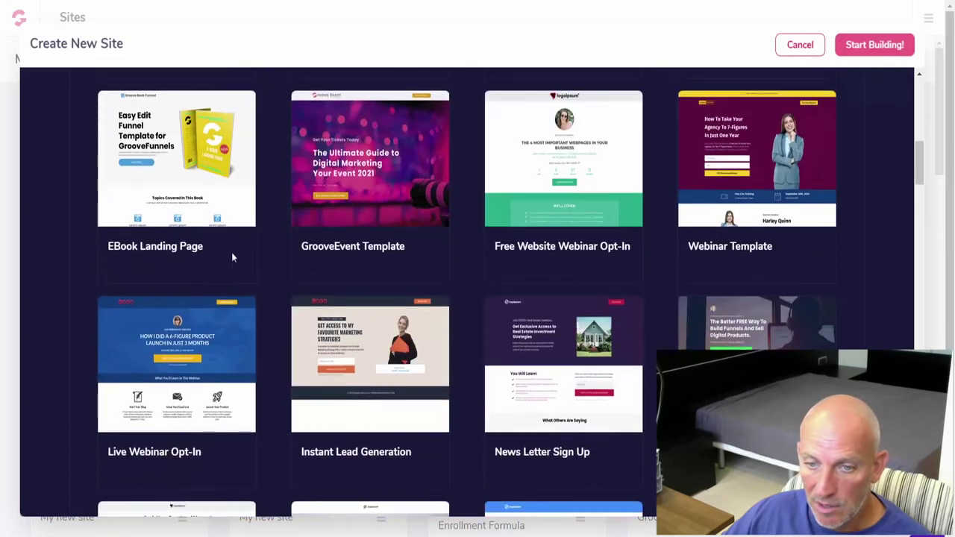
mouse_move(355, 165)
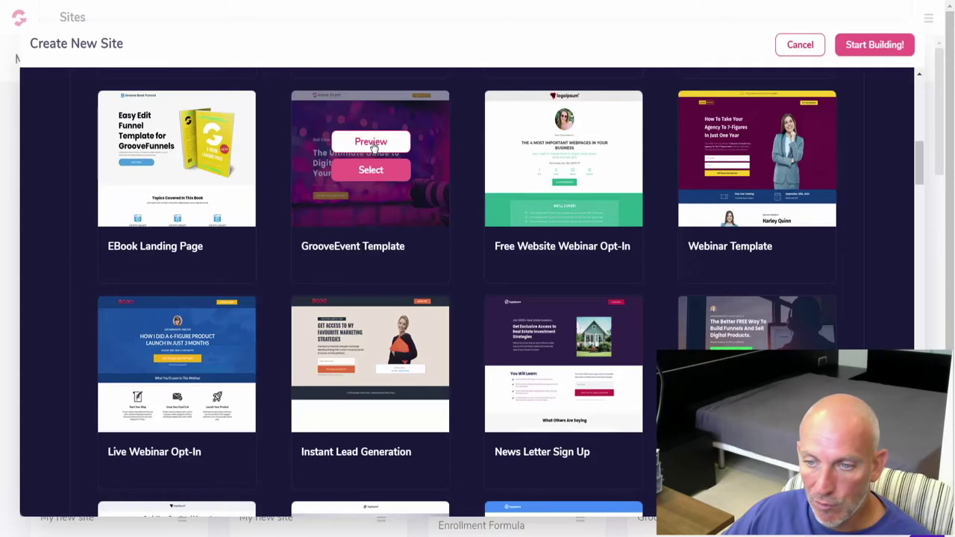
click(374, 147)
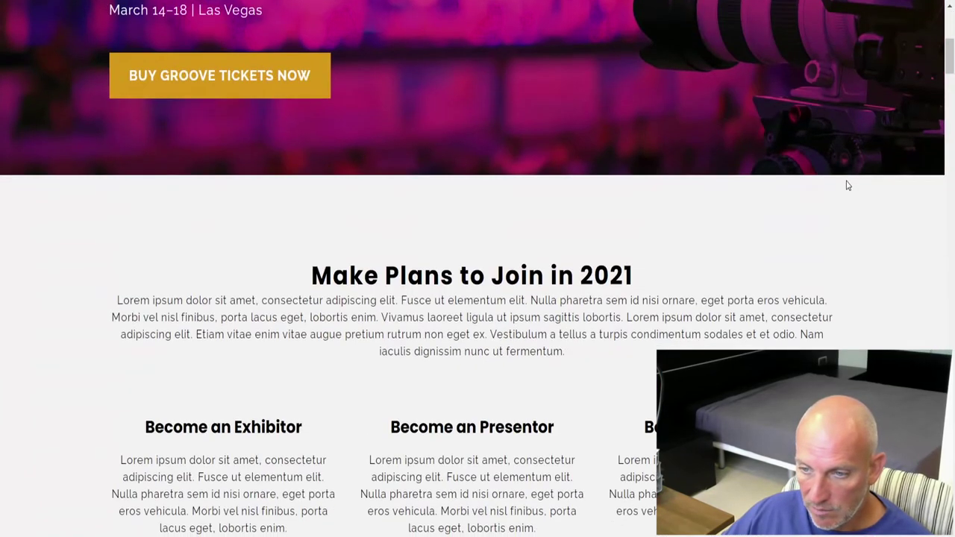
scroll(848, 185, down, 7)
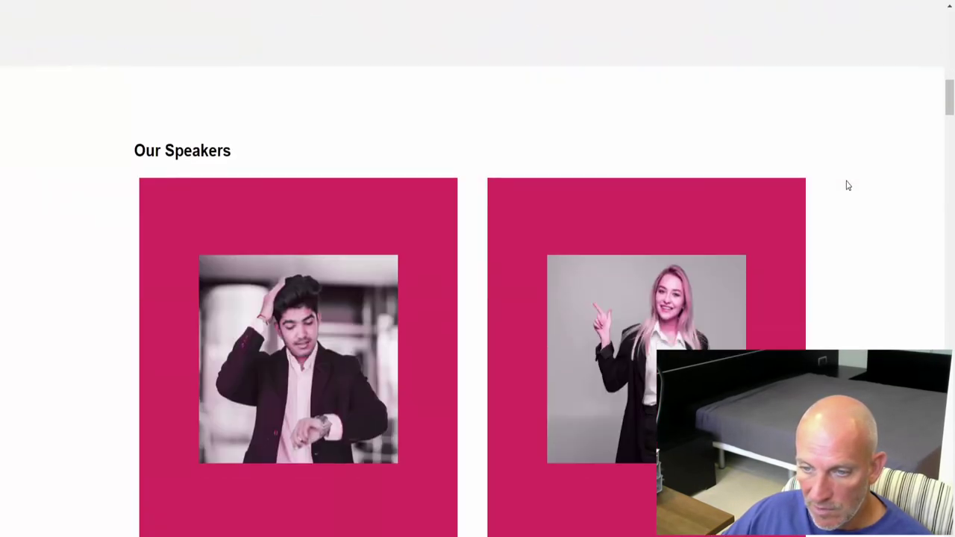
scroll(847, 185, down, 10)
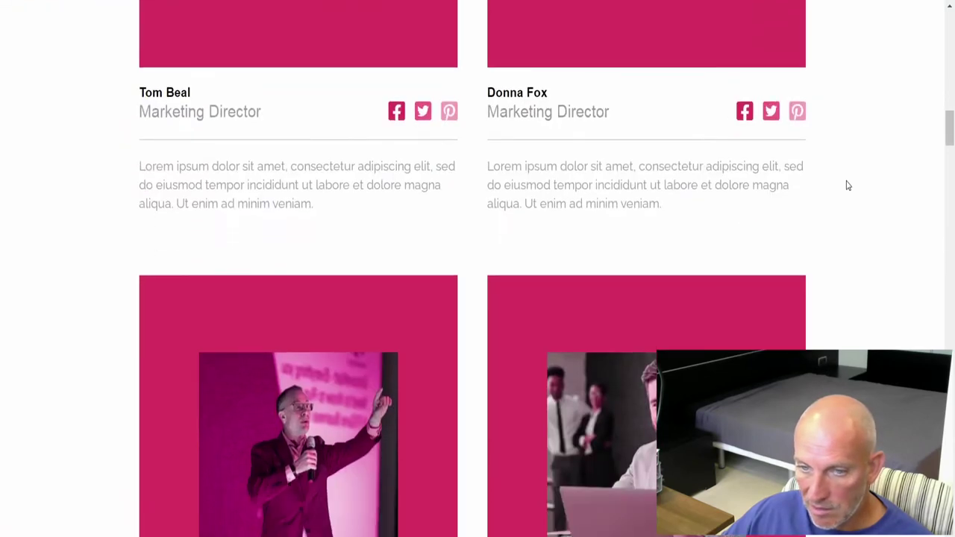
scroll(847, 185, down, 7)
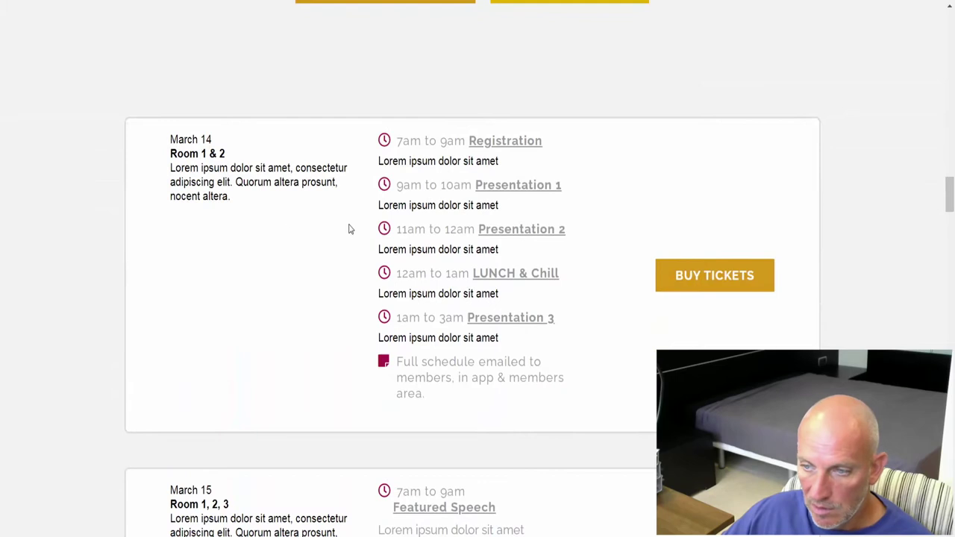
scroll(648, 229, down, 11)
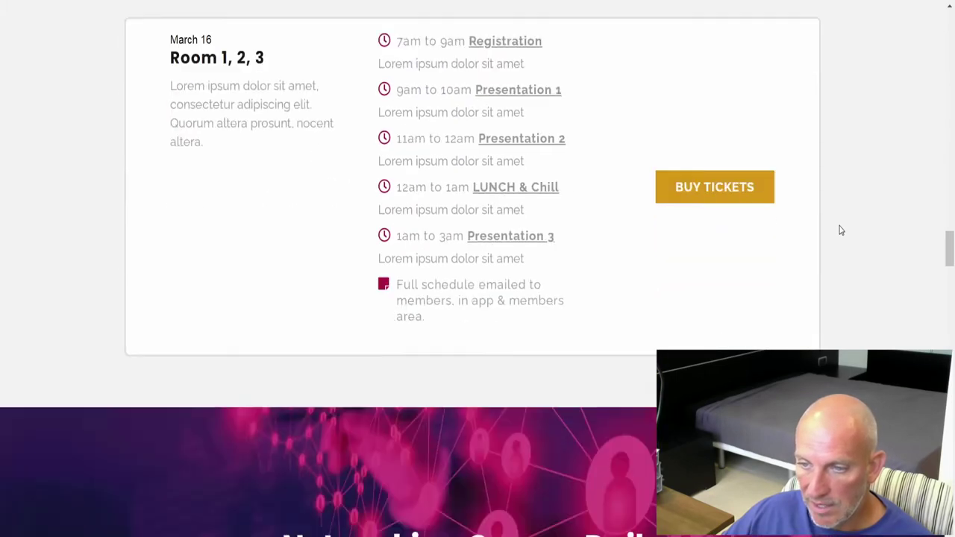
Examine the GrooveEvent page's course, venue, map and early bird pricing sections, and return to the template list
scroll(841, 230, down, 13)
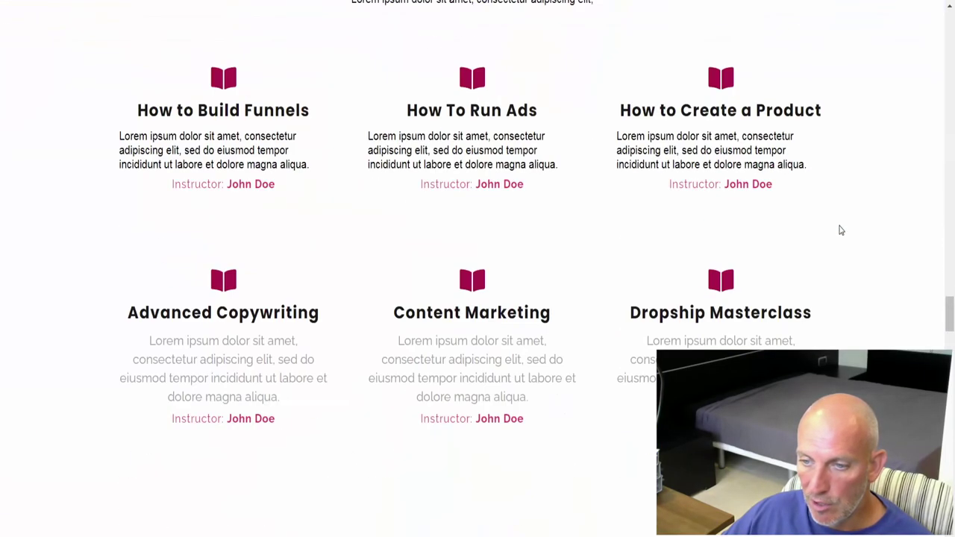
scroll(841, 231, down, 8)
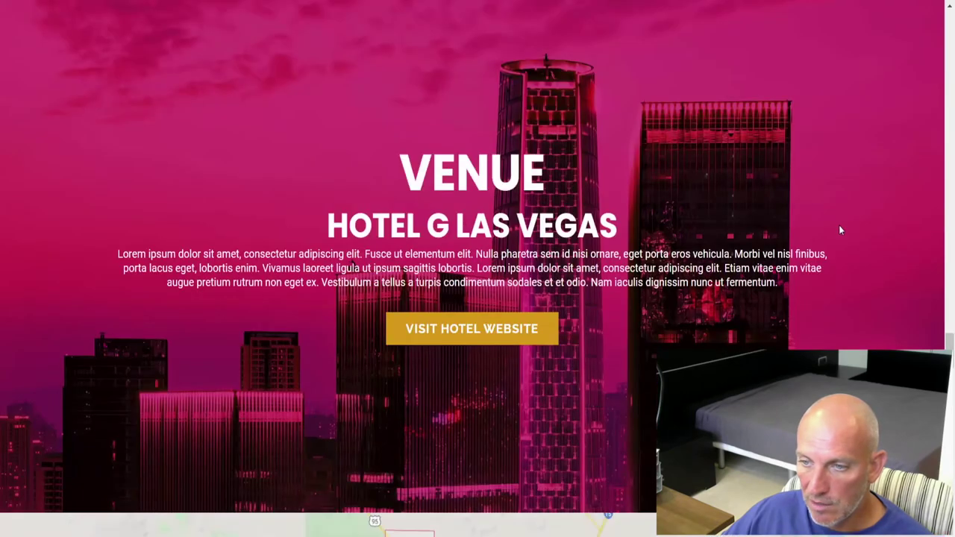
scroll(841, 231, down, 6)
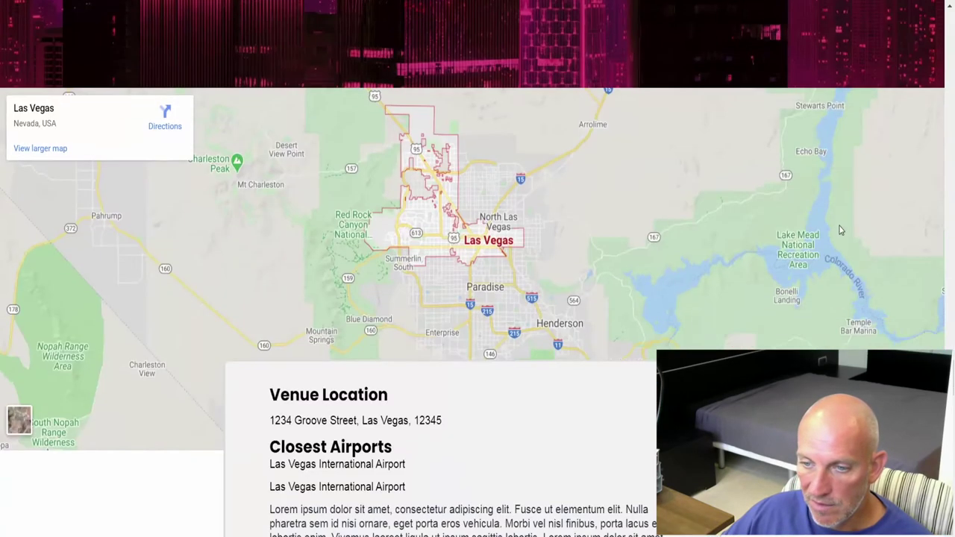
scroll(839, 231, down, 2)
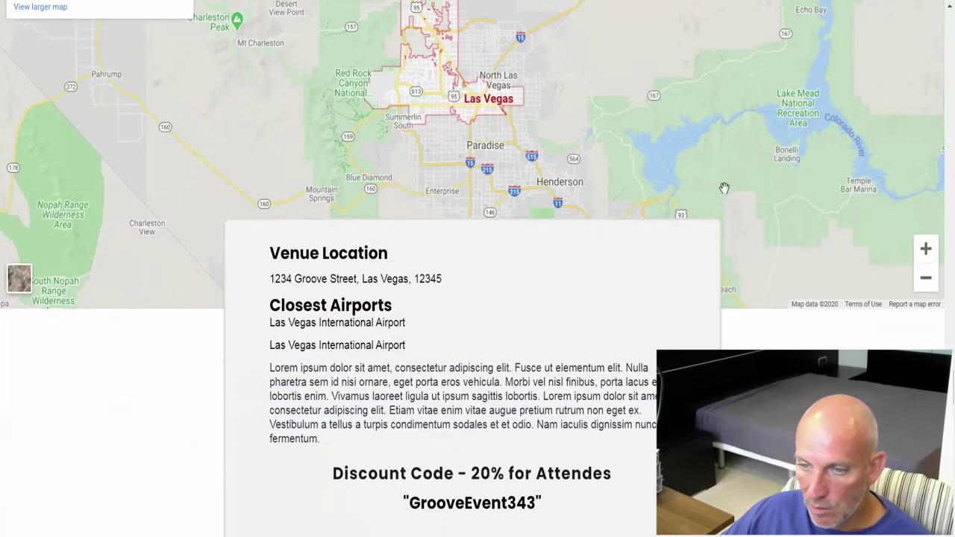
scroll(784, 201, down, 9)
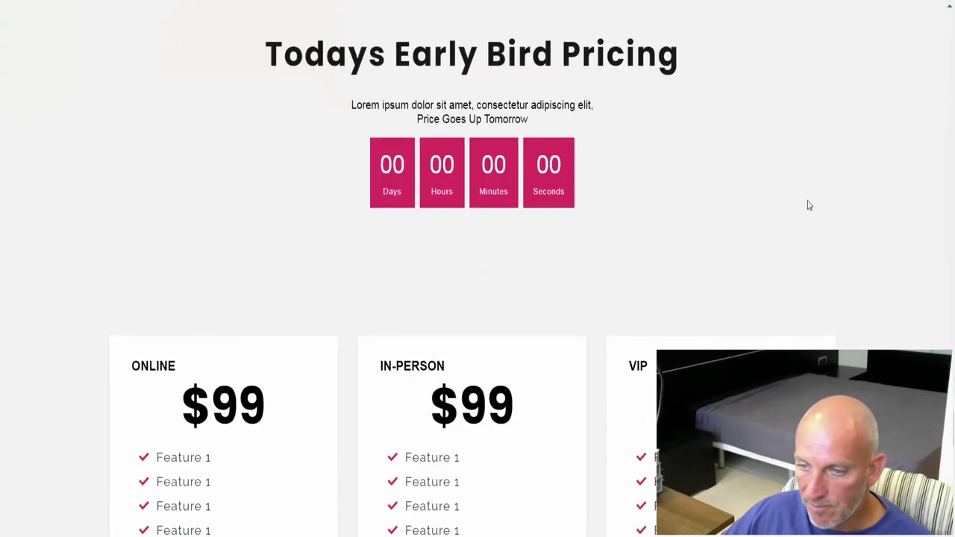
scroll(809, 206, down, 11)
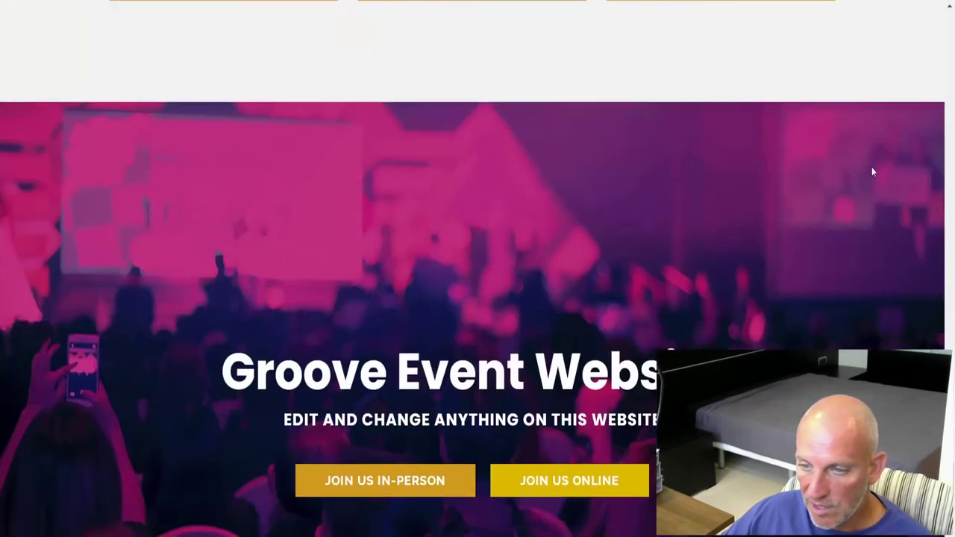
scroll(872, 172, down, 7)
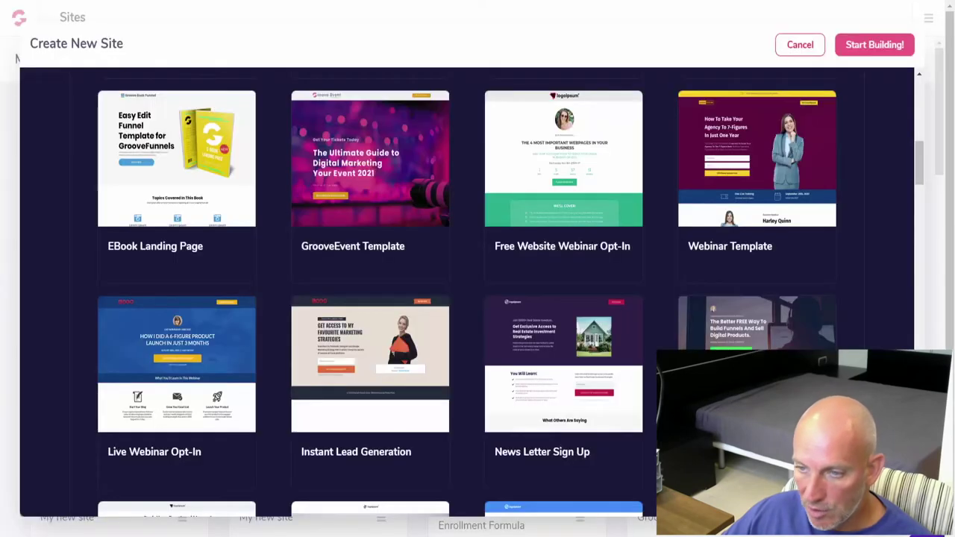
Preview the Free Website Webinar Opt-In template, look over its countdown and bullet-point sections, and return to the template list
mouse_move(541, 183)
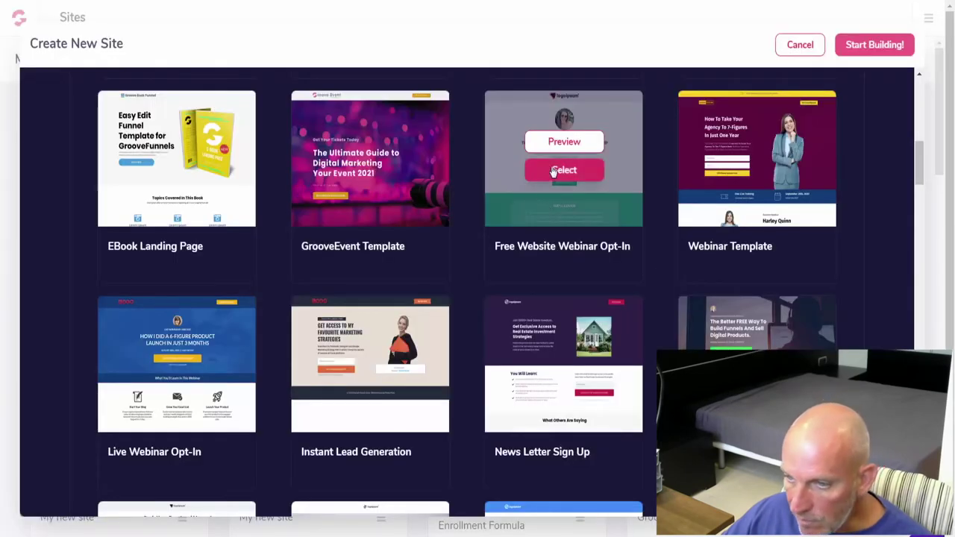
click(564, 141)
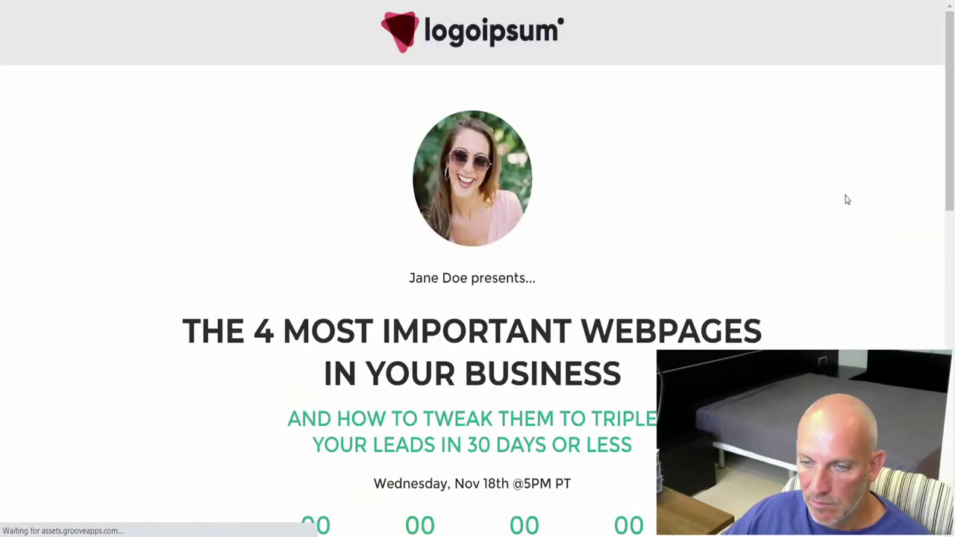
scroll(850, 200, down, 3)
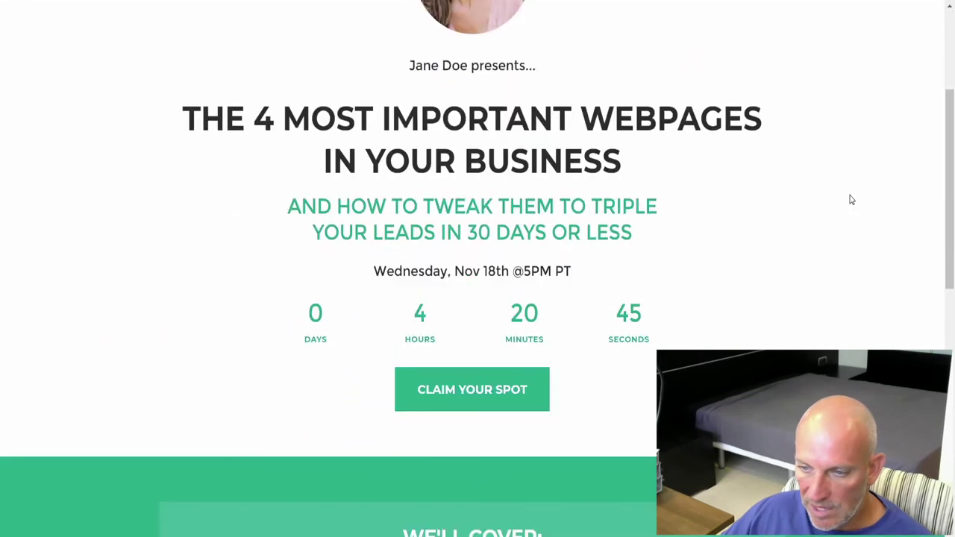
scroll(851, 200, down, 4)
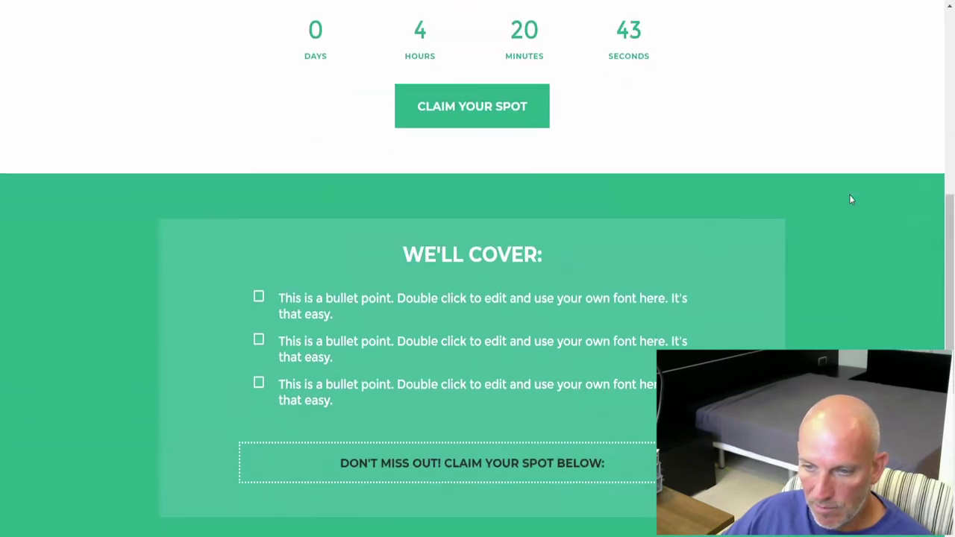
scroll(850, 199, down, 5)
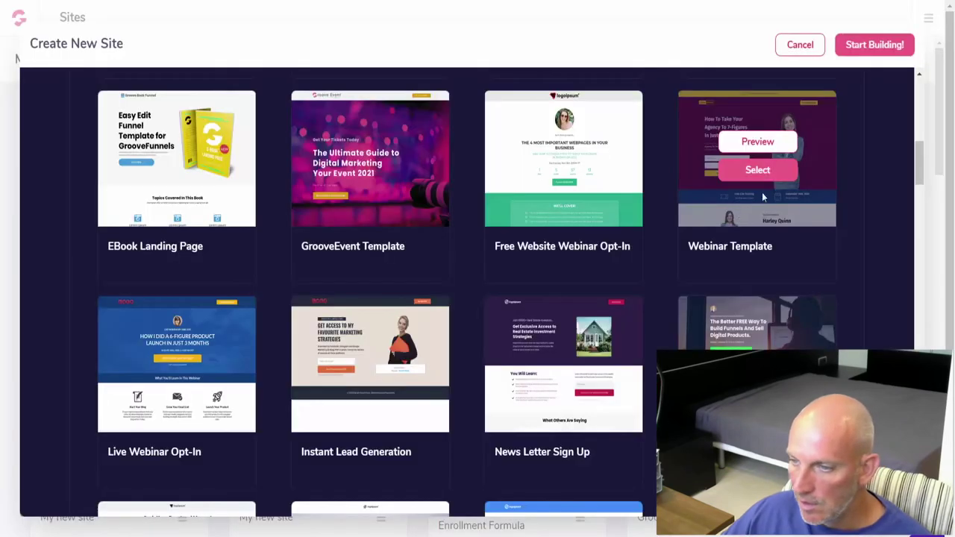
Preview the Webinar Template, look over its sign-up form, keynote speaker and testimonial sections, and return to the template list
click(765, 150)
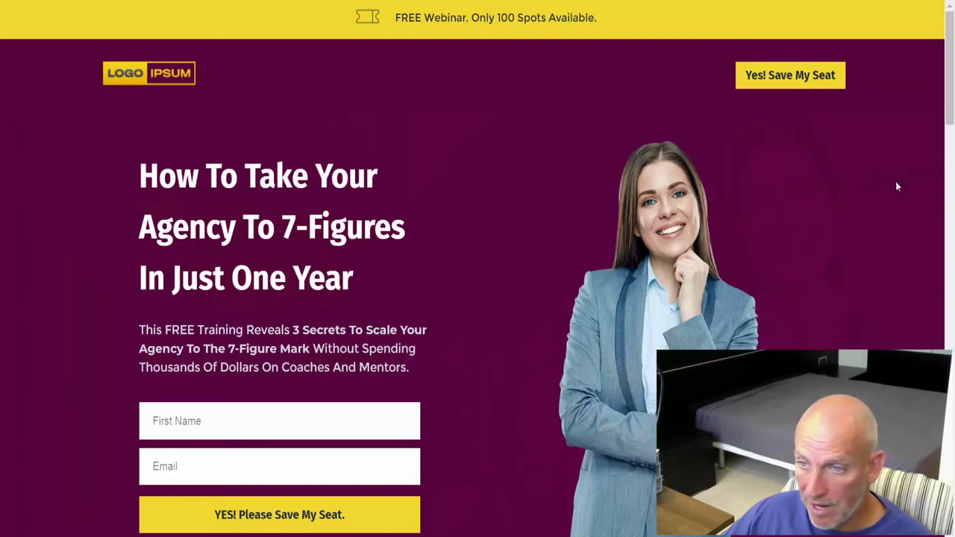
scroll(898, 187, down, 7)
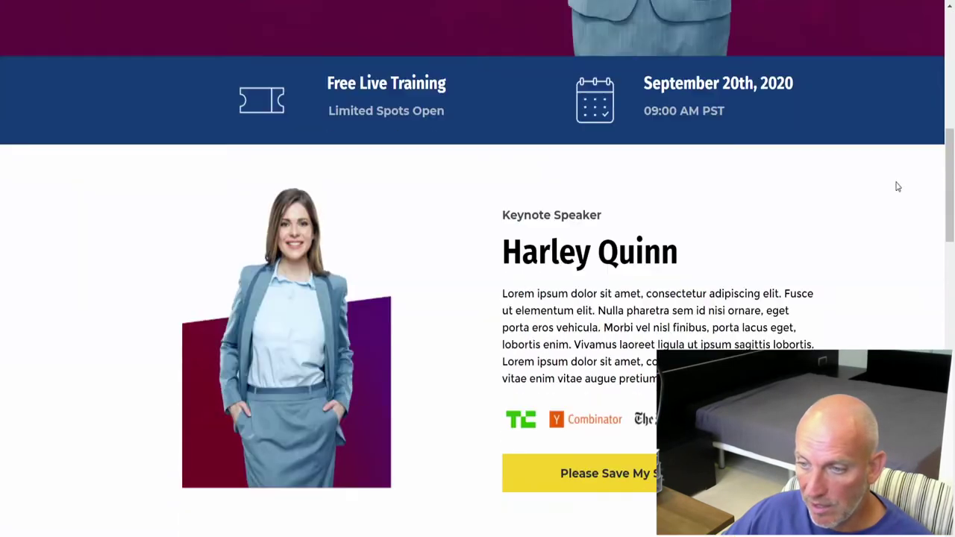
scroll(898, 186, down, 2)
scroll(898, 186, down, 10)
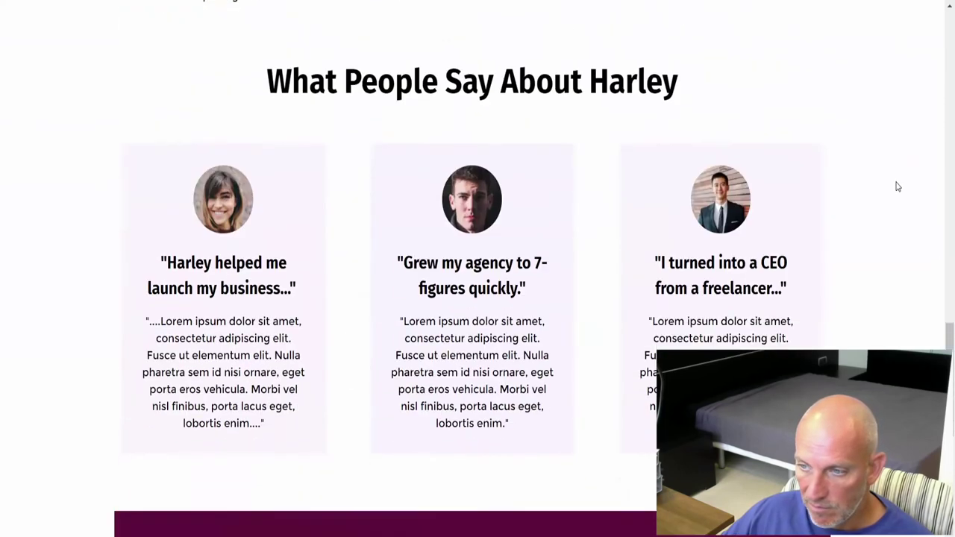
scroll(898, 187, down, 5)
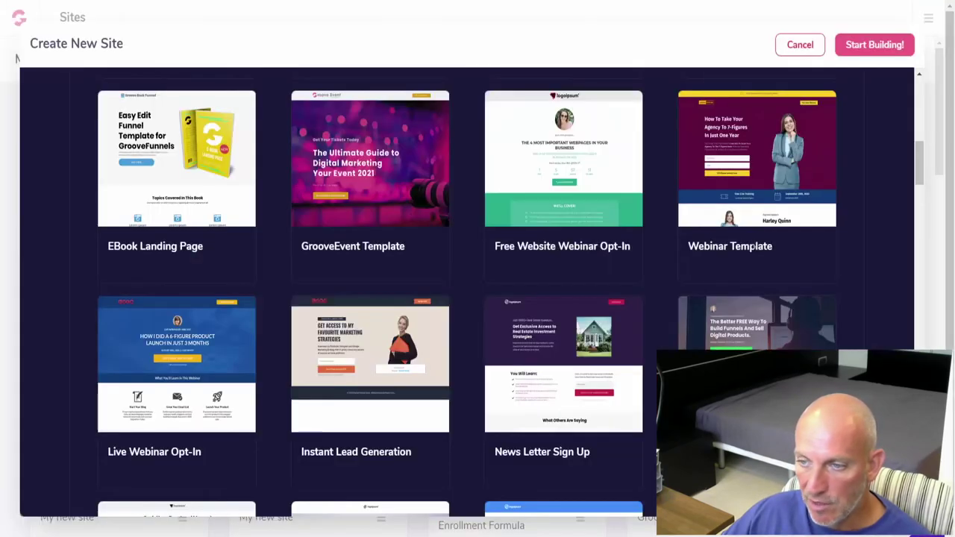
Preview the blue Live Webinar Opt-In template, look through its page down to the footer, and return to the template list
scroll(754, 254, down, 3)
mouse_move(171, 138)
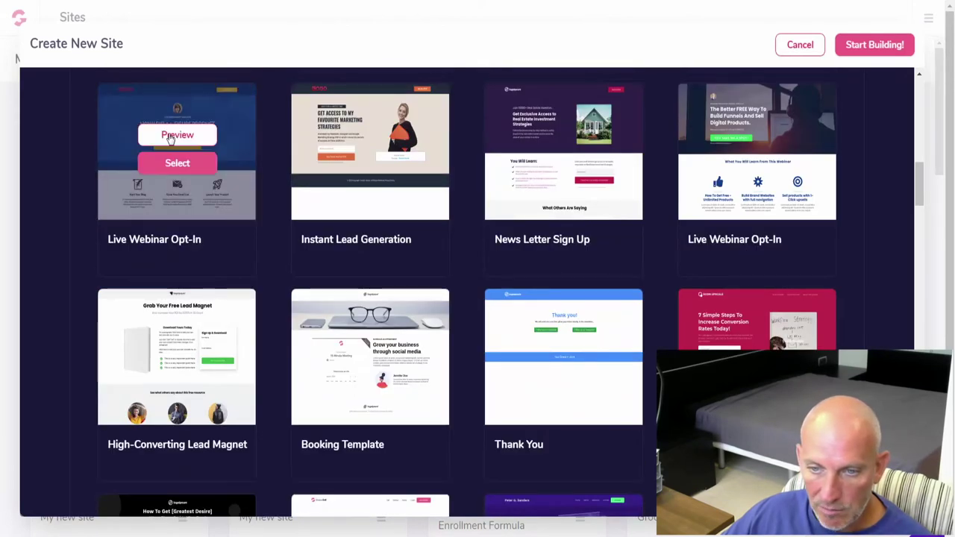
click(171, 136)
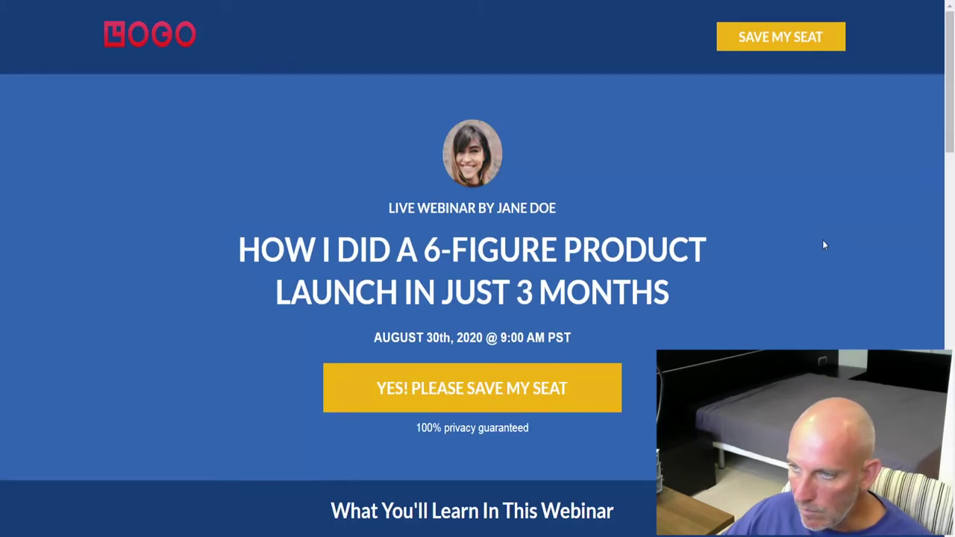
scroll(825, 244, down, 5)
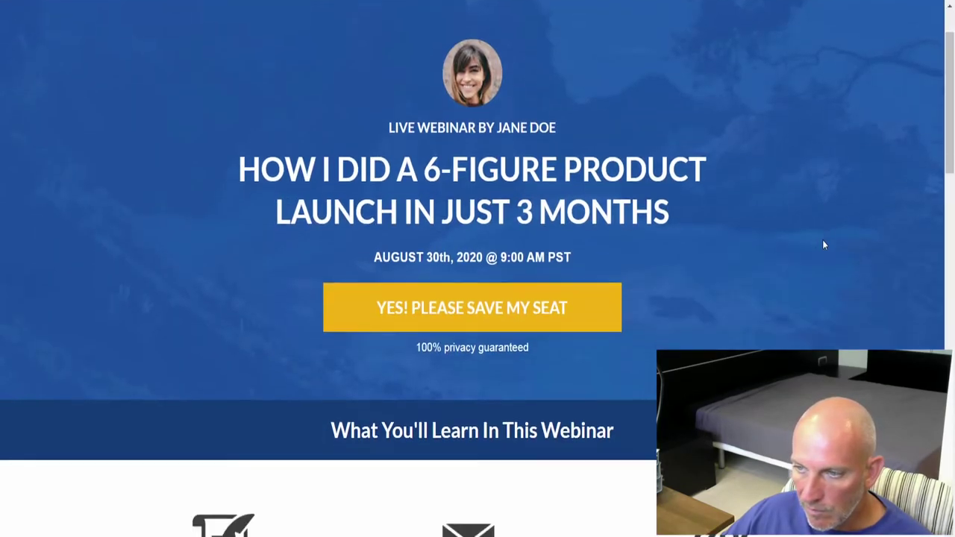
scroll(825, 245, down, 10)
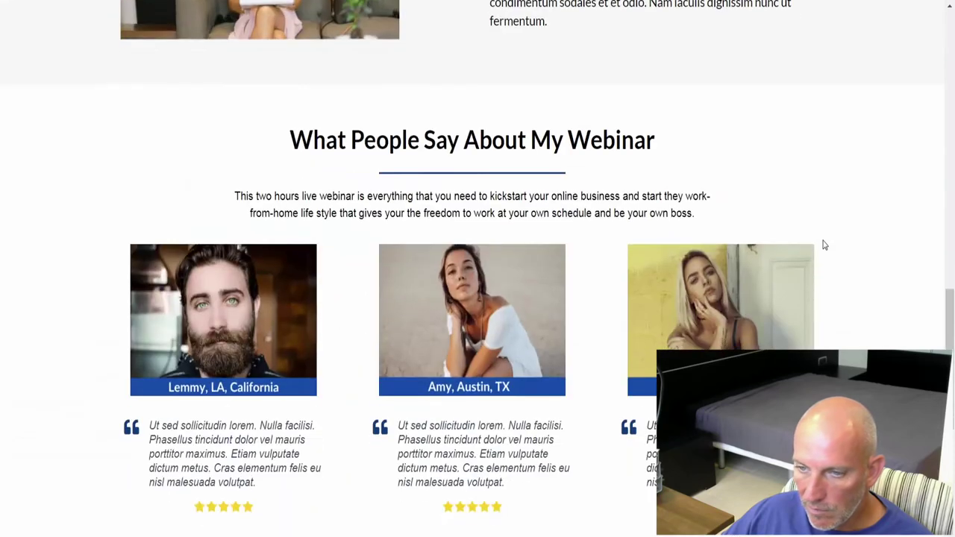
scroll(824, 244, down, 5)
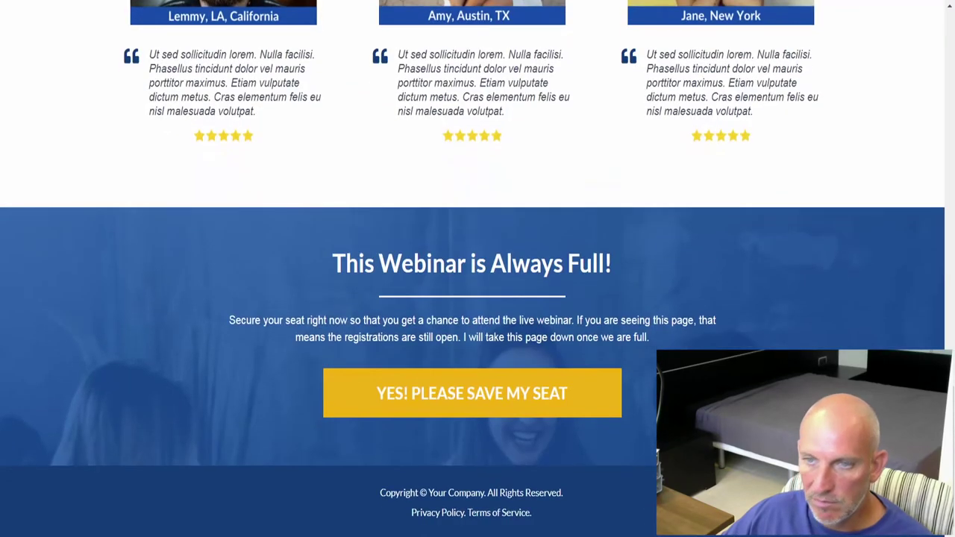
key(Escape)
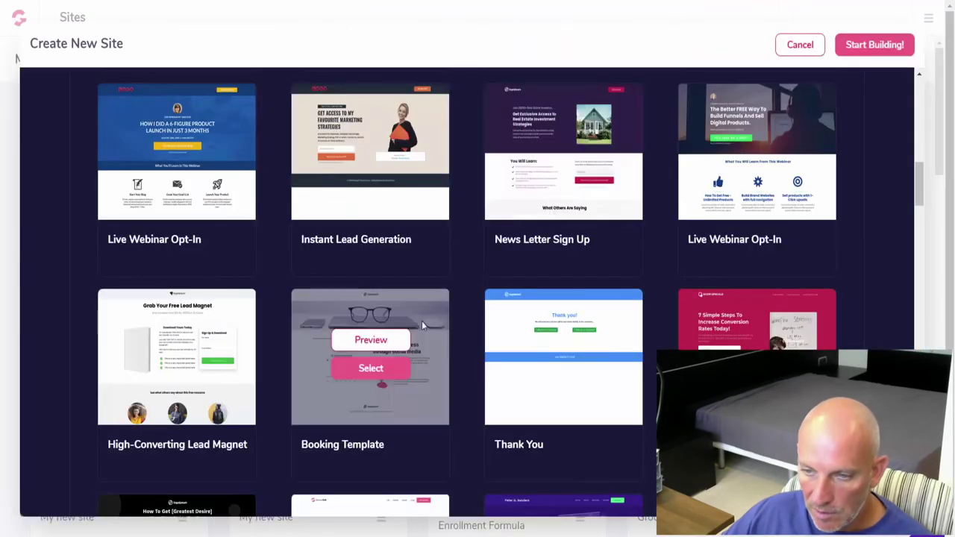
Preview the Booking Template and examine its embedded Calendly meeting calendar and appointment description
click(370, 341)
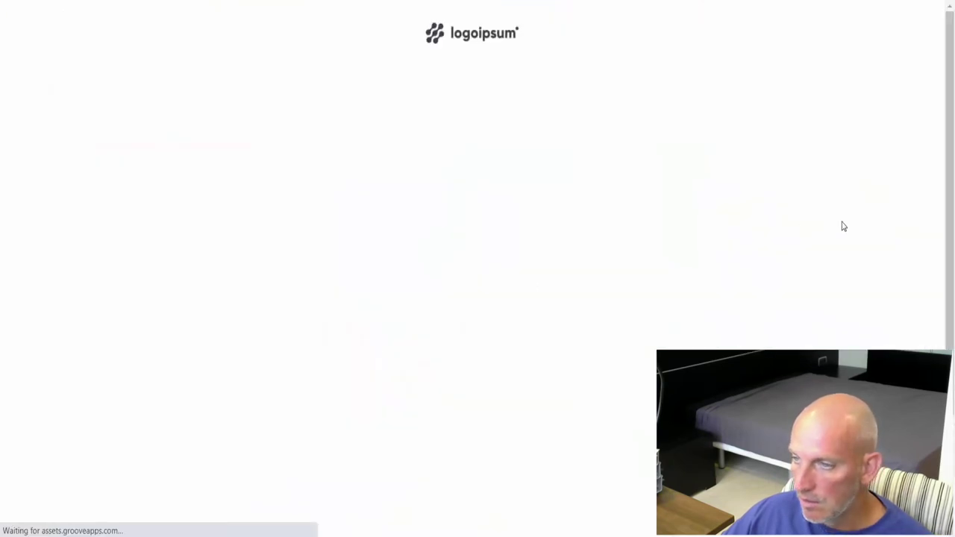
scroll(842, 226, down, 3)
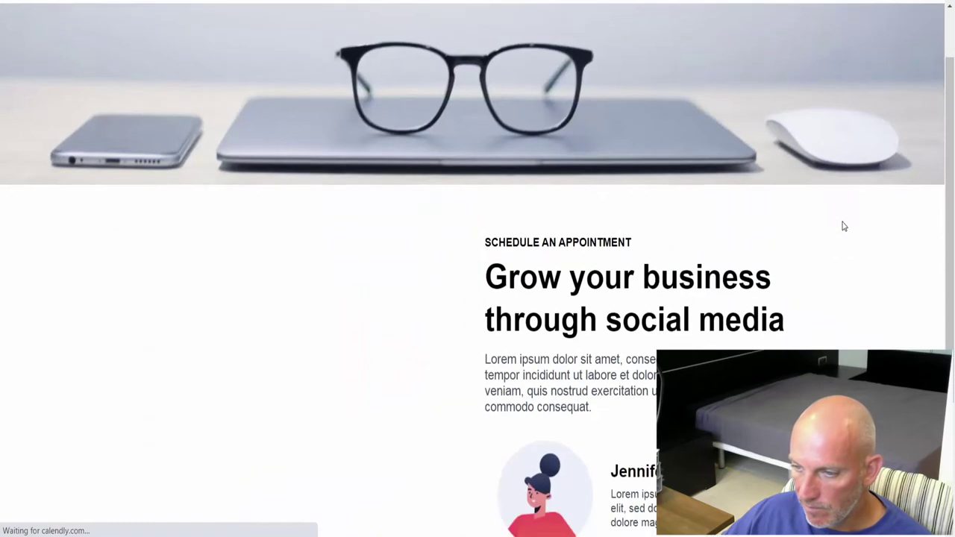
scroll(841, 220, down, 1)
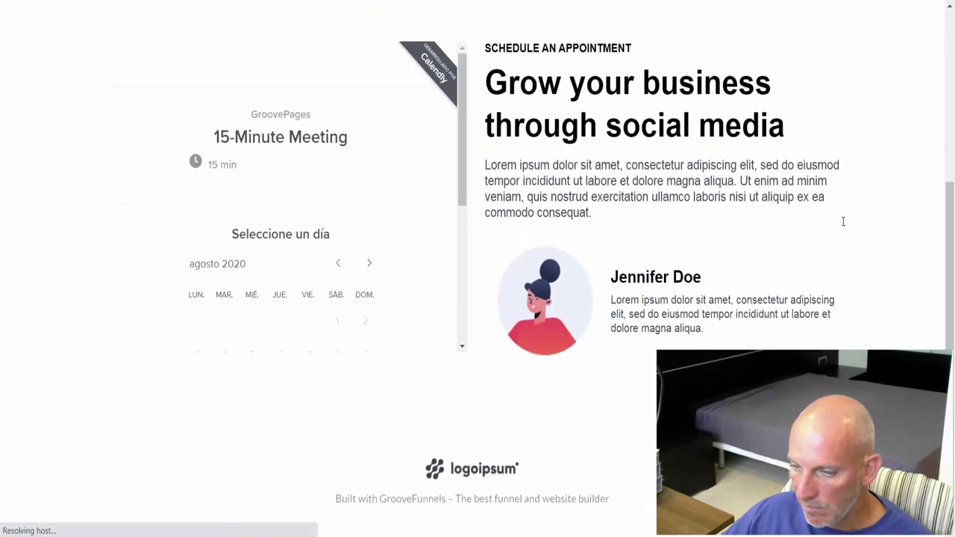
scroll(842, 220, up, 1)
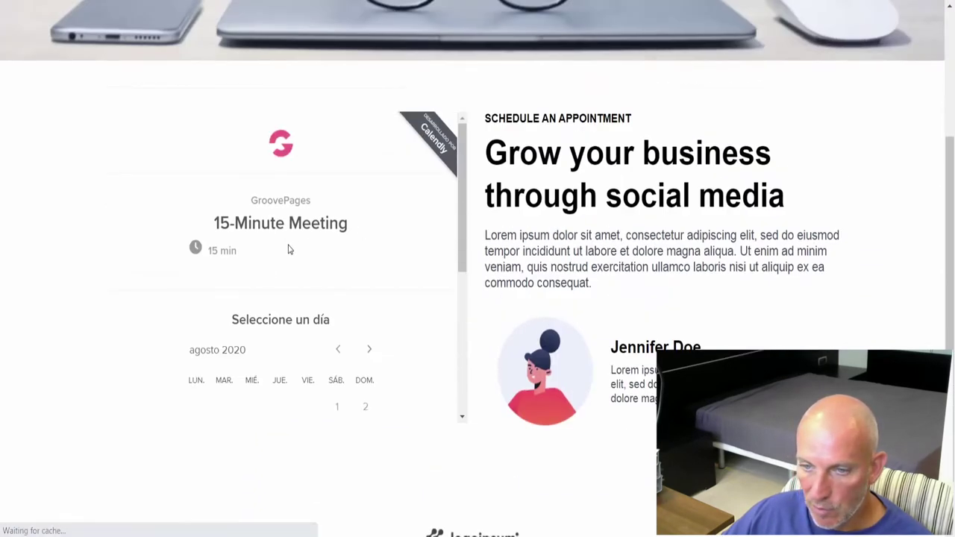
scroll(273, 298, down, 3)
scroll(273, 300, down, 2)
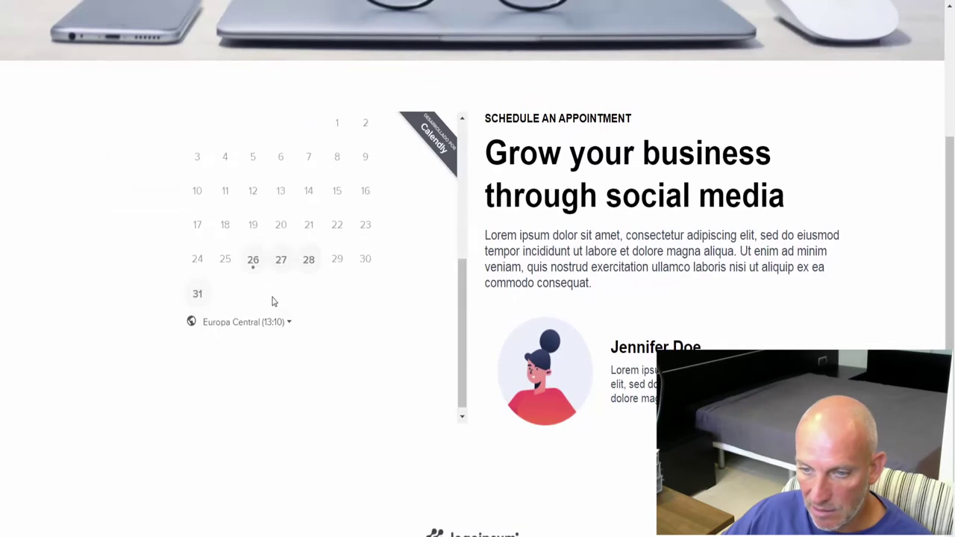
scroll(473, 284, up, 2)
scroll(741, 254, down, 3)
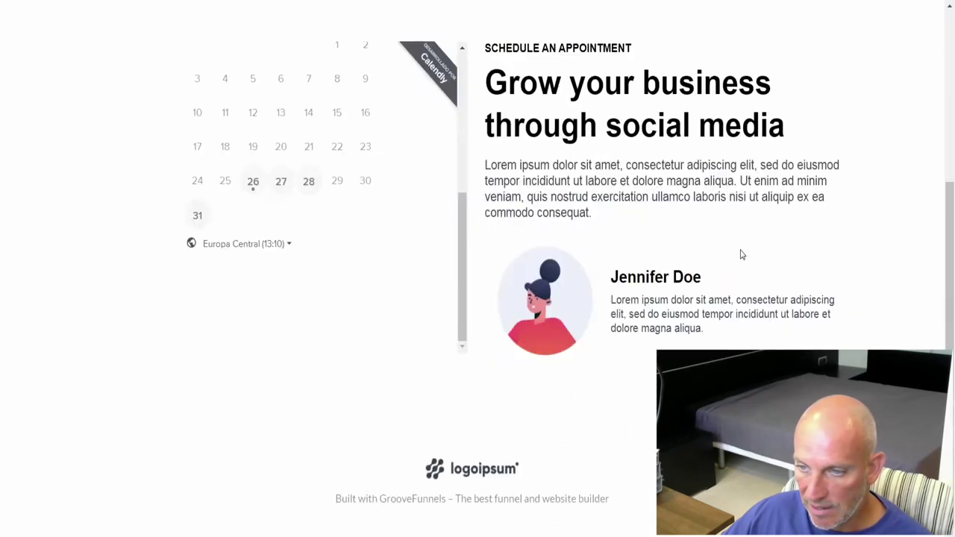
Close the Booking Template preview, then preview the Thank You template and return to the template list
scroll(783, 253, up, 4)
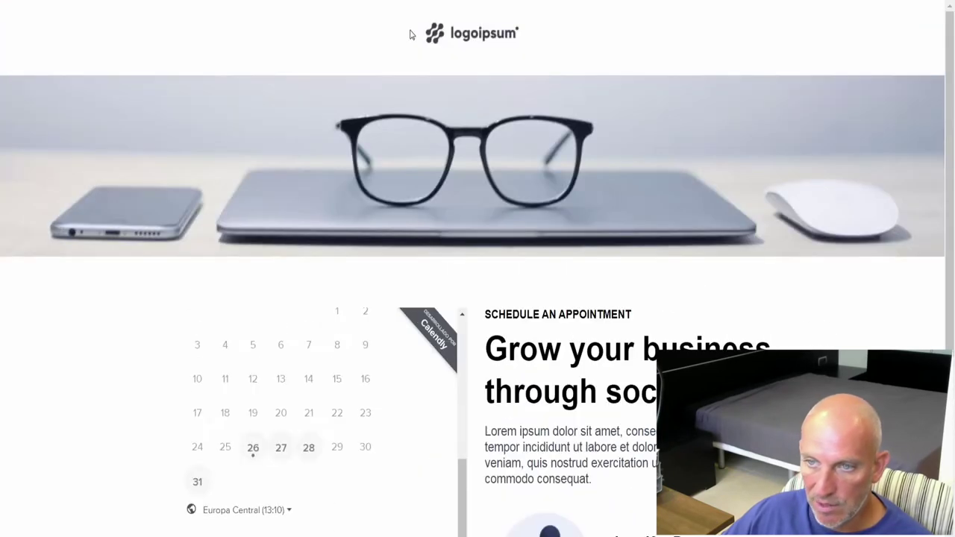
key(Escape)
mouse_move(556, 349)
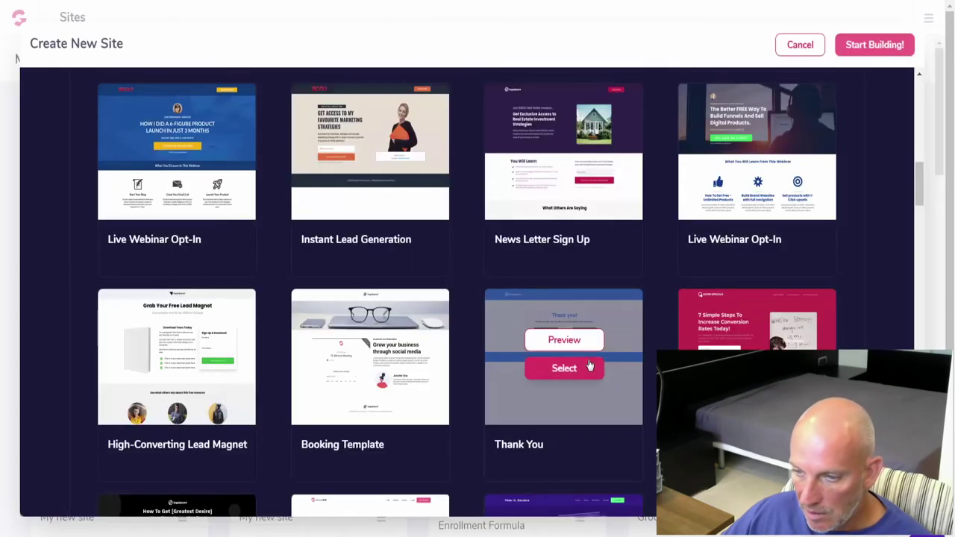
click(568, 342)
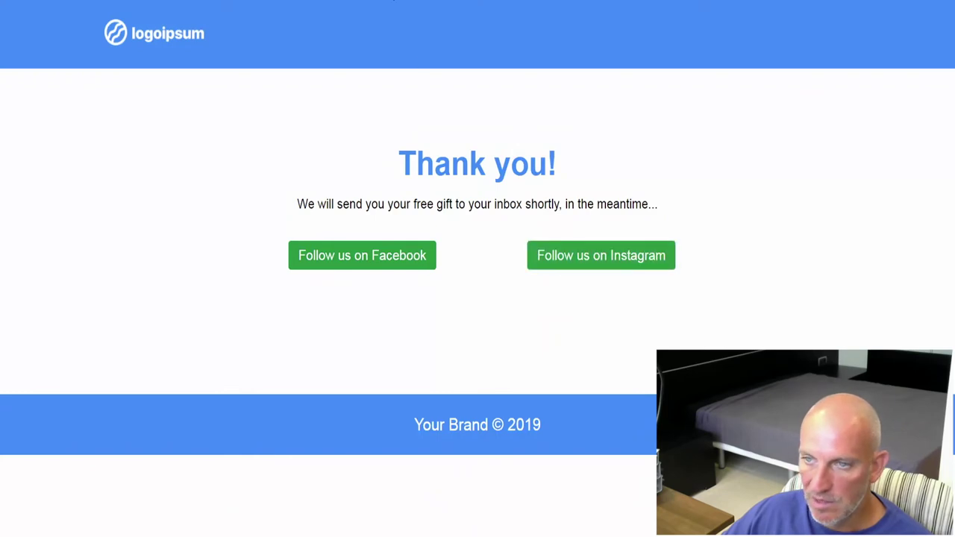
click(378, 5)
Preview the Ecom Upscale book download Home template, look over its What's Inside, testimonial and author sections, and return to the template list
mouse_move(607, 311)
mouse_move(806, 344)
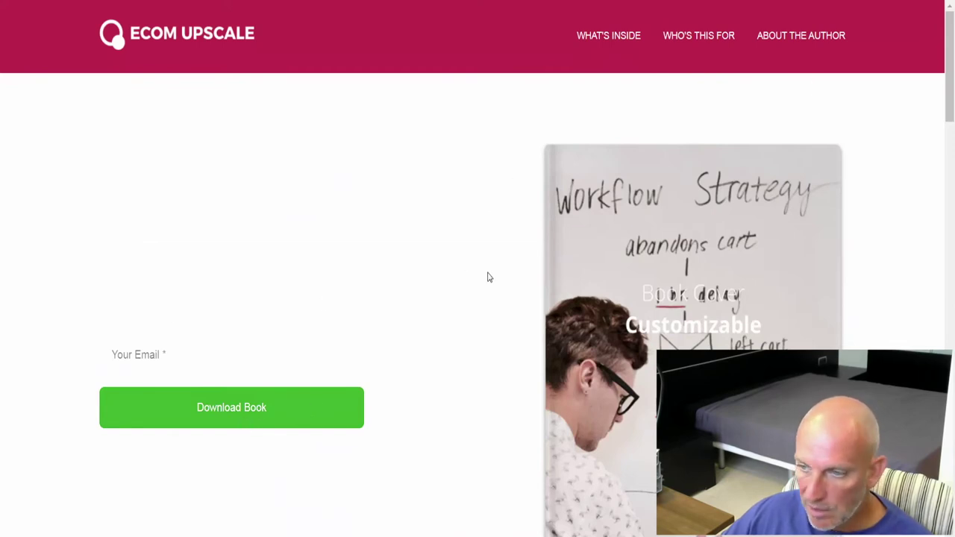
scroll(512, 274, down, 2)
scroll(278, 261, up, 2)
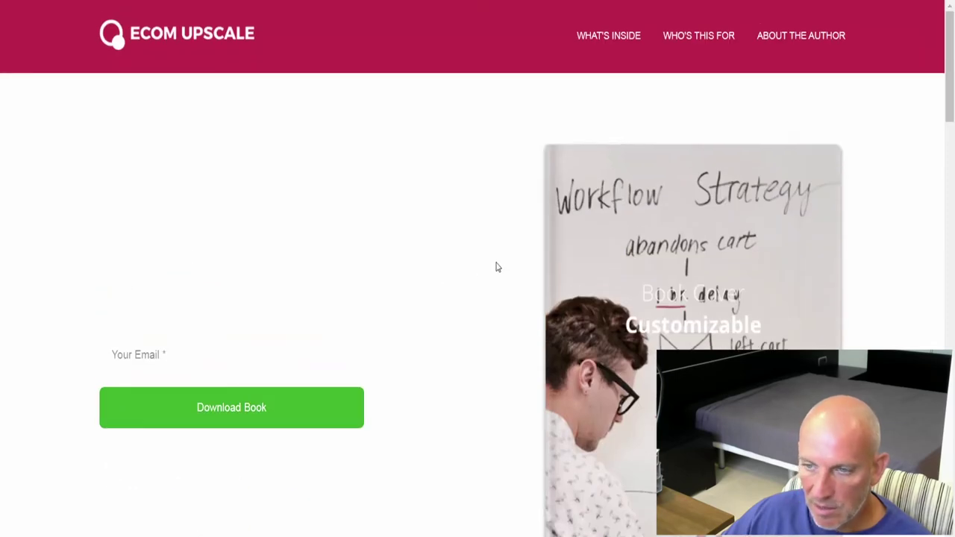
scroll(505, 269, down, 9)
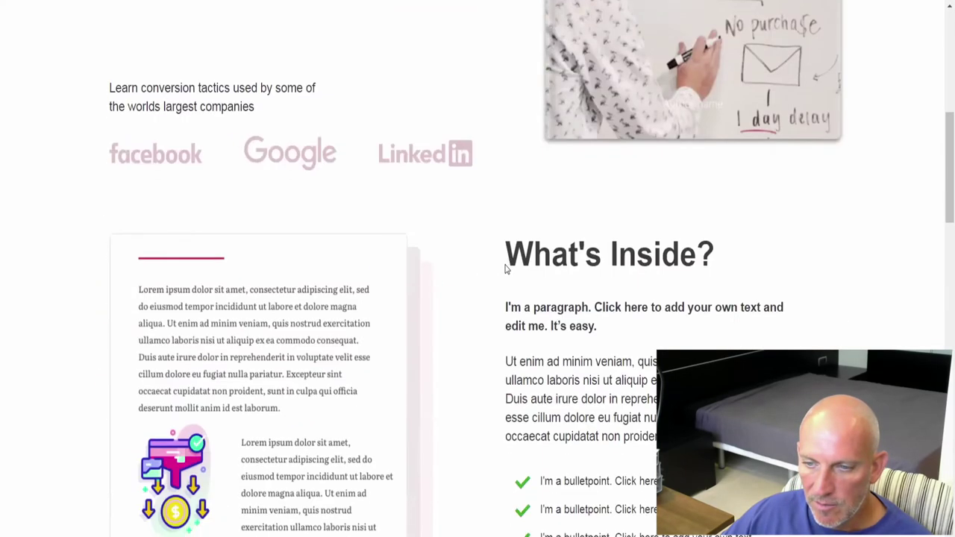
scroll(506, 270, down, 3)
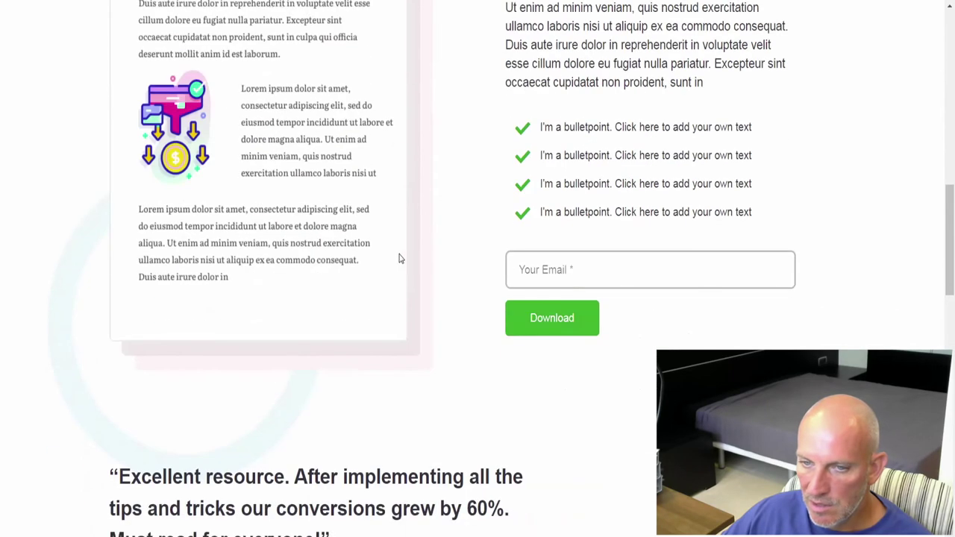
scroll(399, 259, up, 4)
scroll(418, 256, down, 6)
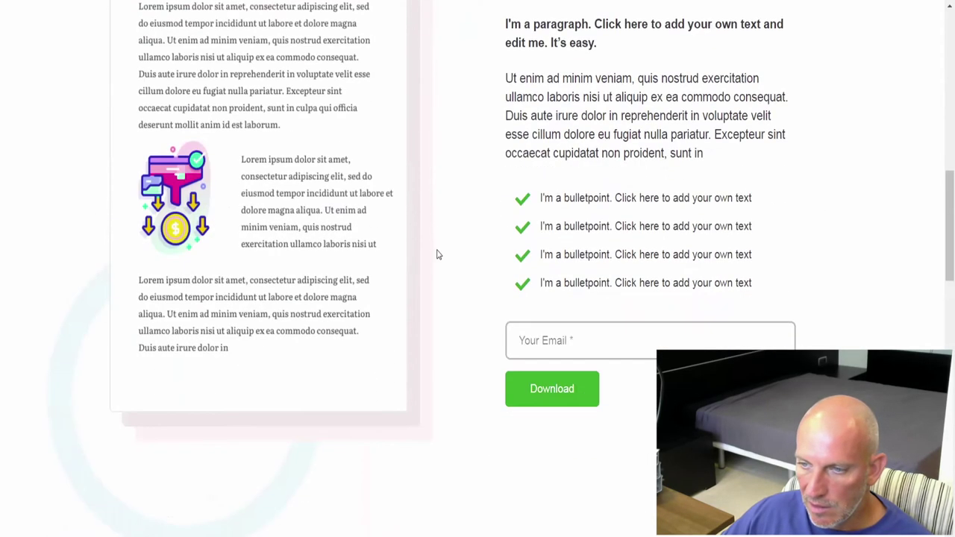
scroll(452, 251, down, 4)
scroll(452, 251, down, 10)
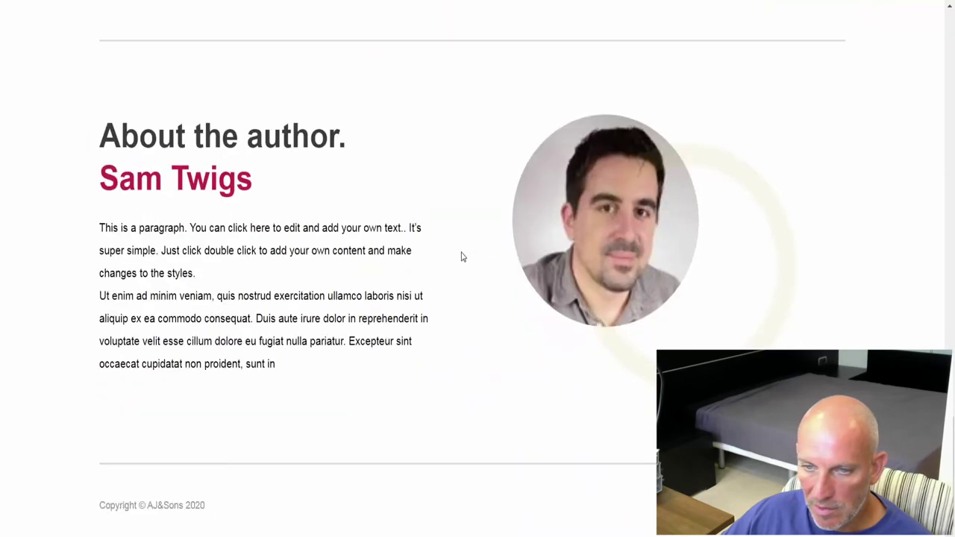
scroll(461, 257, up, 20)
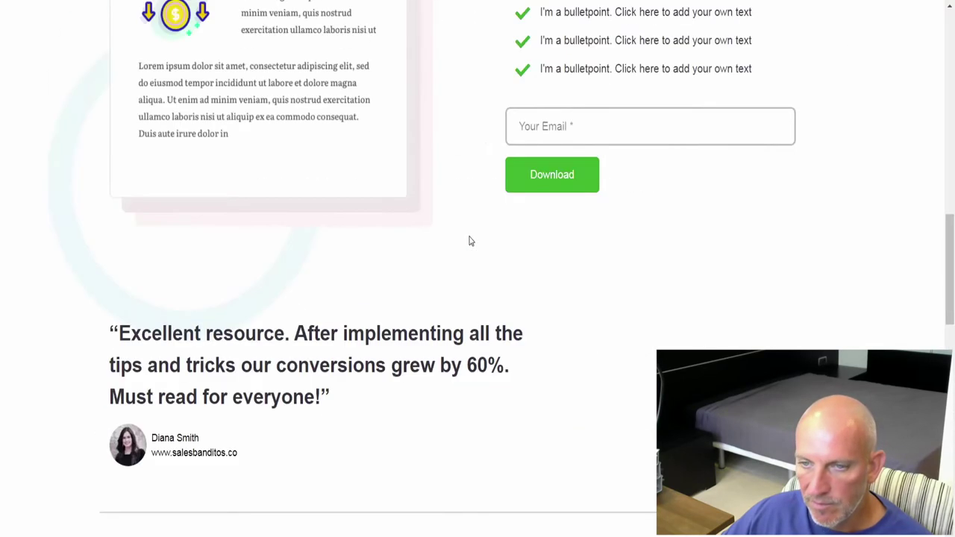
scroll(470, 240, up, 5)
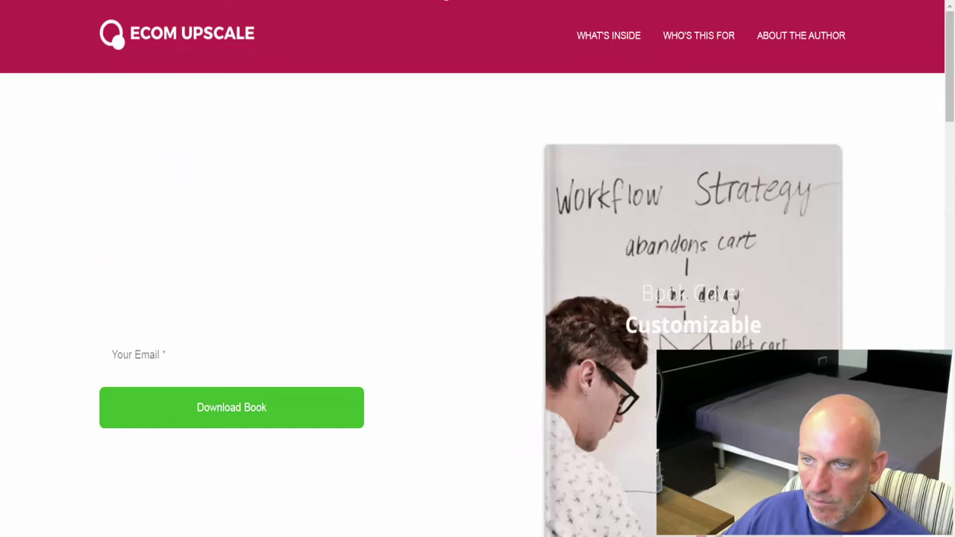
key(Escape)
Preview the GrooveSell-style Home template, look over its feature, promotion and client testimonial sections, and return to the template list
scroll(442, 278, down, 4)
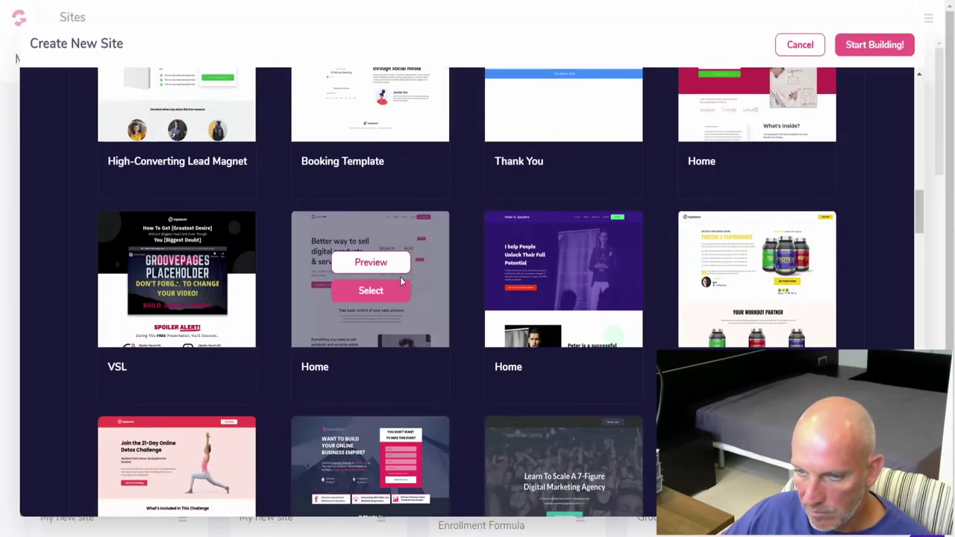
mouse_move(366, 265)
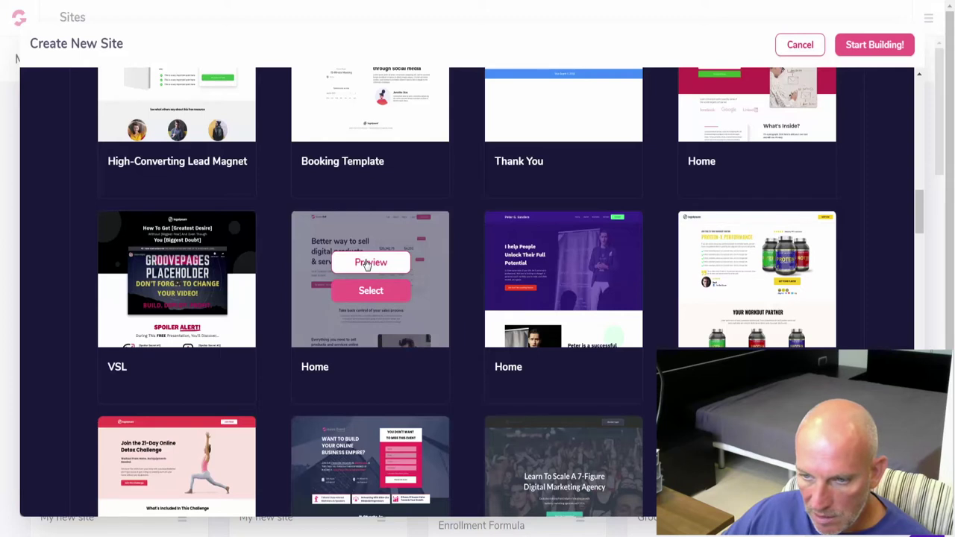
click(366, 265)
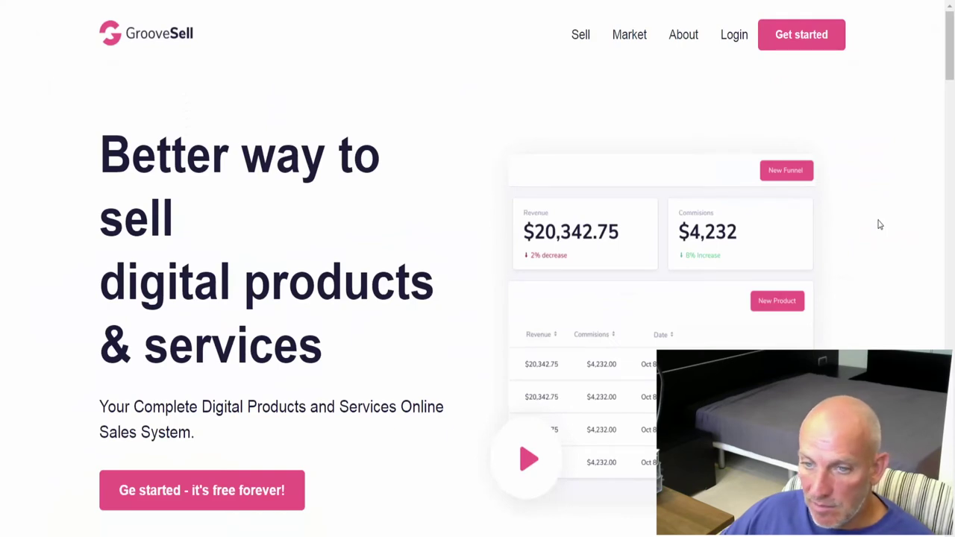
scroll(880, 225, down, 10)
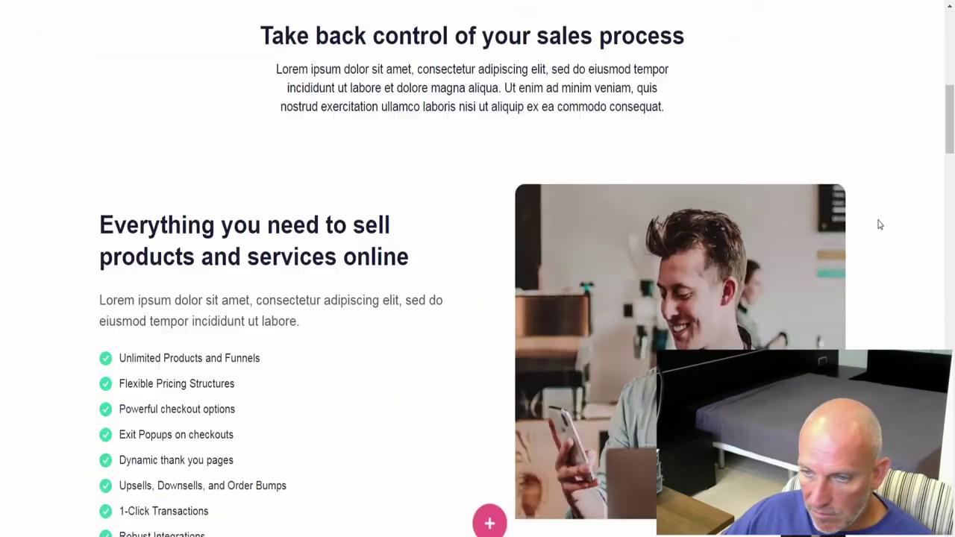
scroll(879, 225, down, 10)
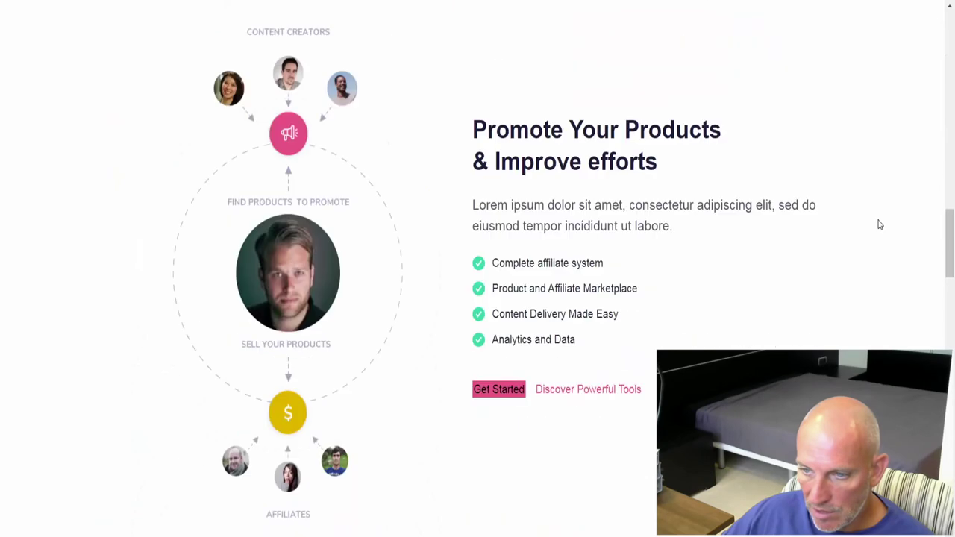
scroll(879, 225, down, 14)
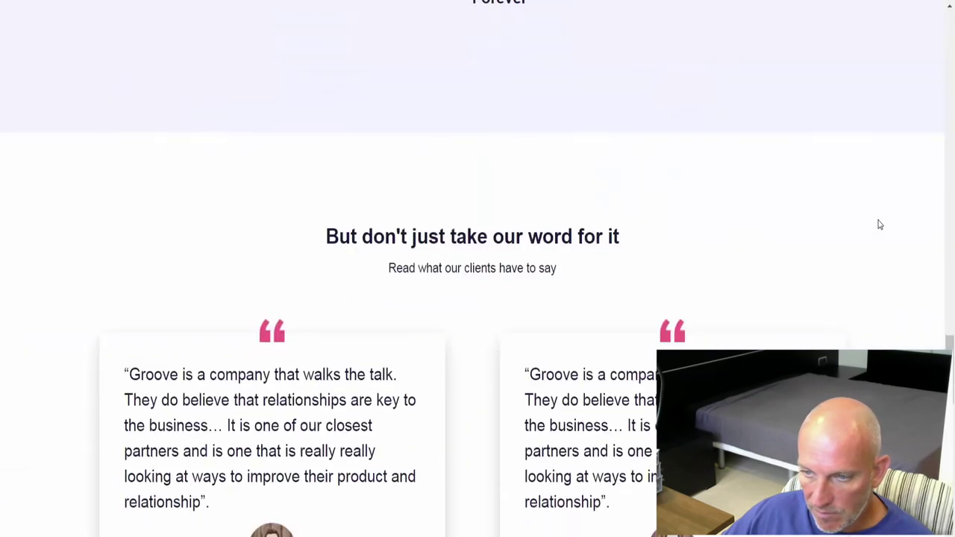
scroll(879, 224, down, 8)
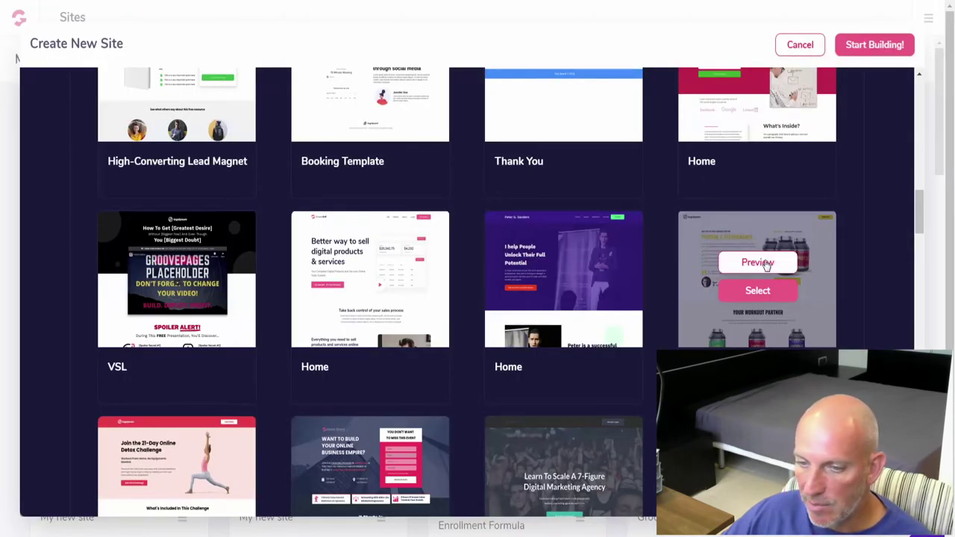
Preview the Supplement landing page template, look over its product, benefit and testimonial sections down to the footer, and return to the template list
click(757, 263)
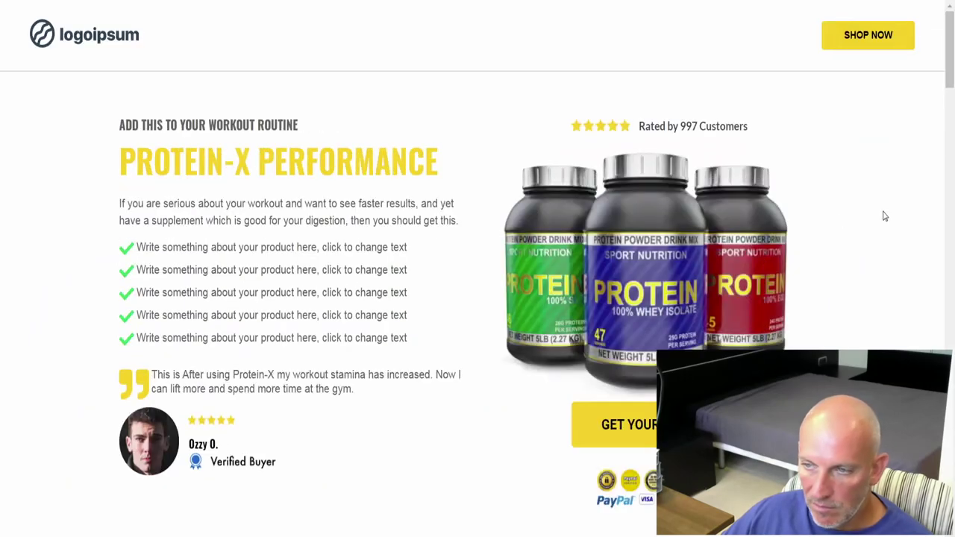
scroll(884, 216, down, 9)
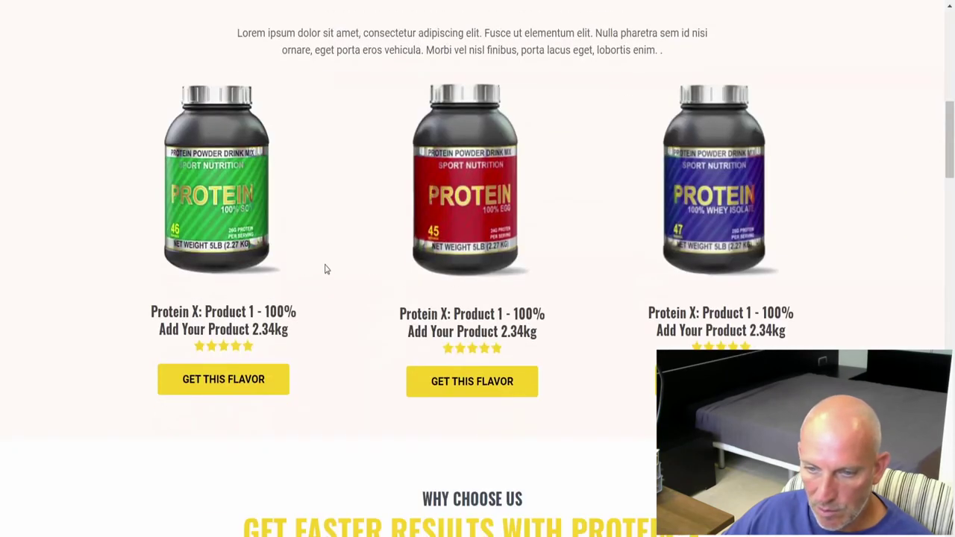
scroll(828, 219, down, 10)
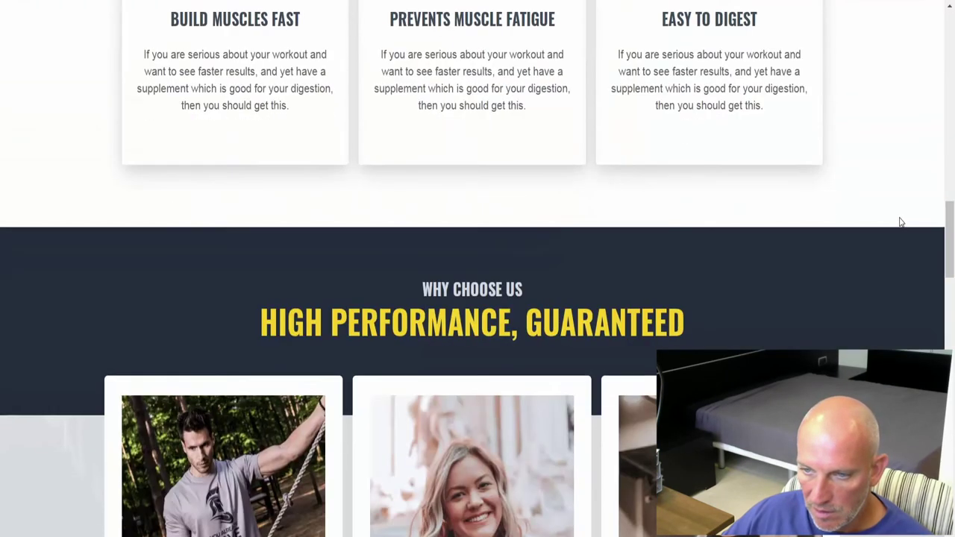
scroll(229, 71, up, 2)
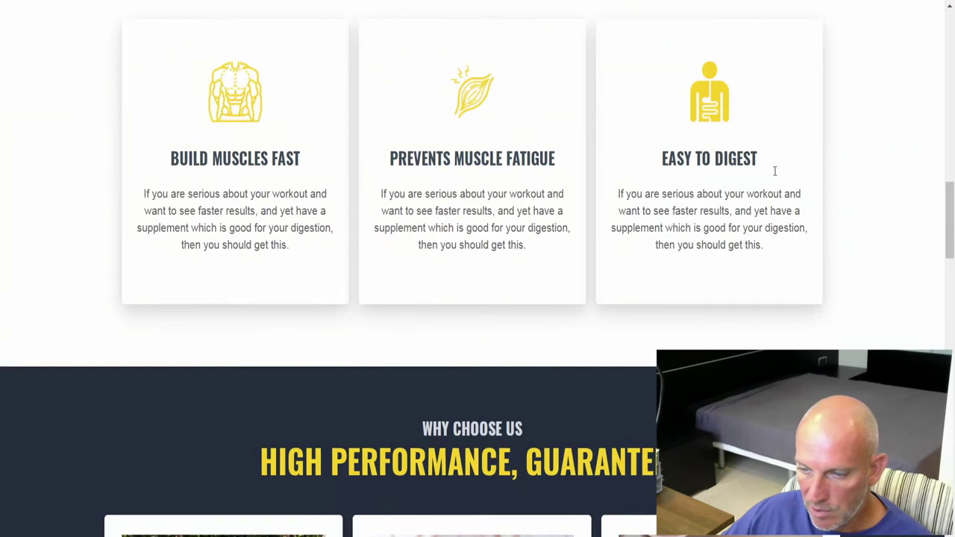
scroll(847, 160, down, 7)
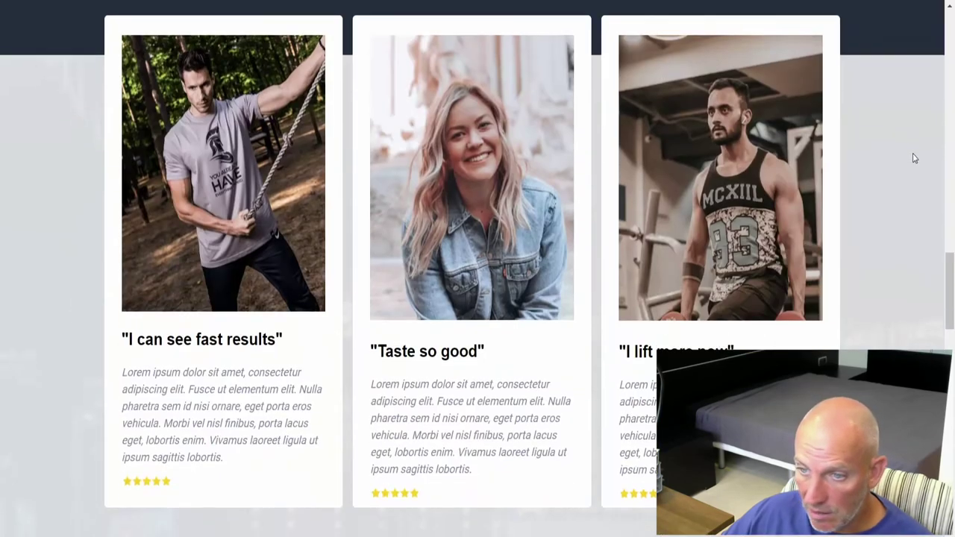
scroll(914, 158, down, 12)
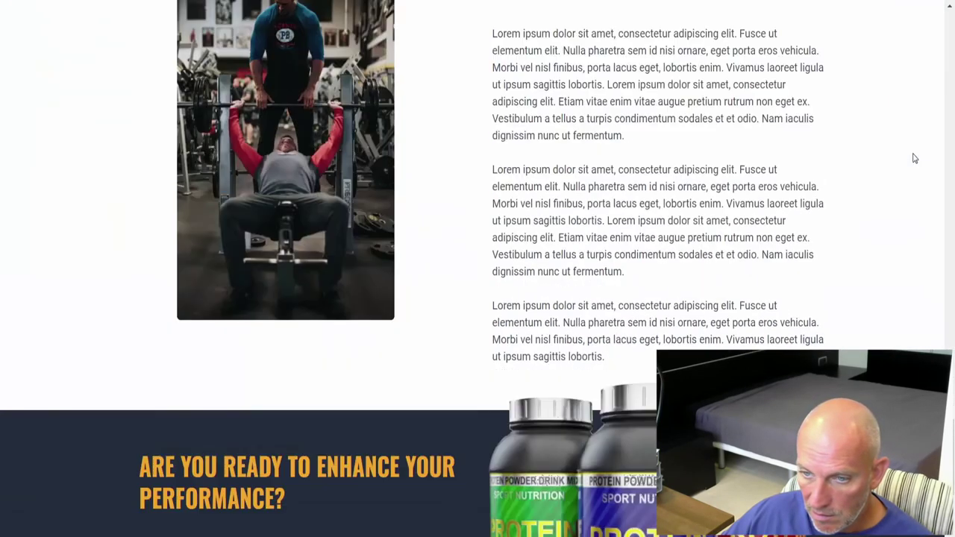
scroll(915, 158, down, 3)
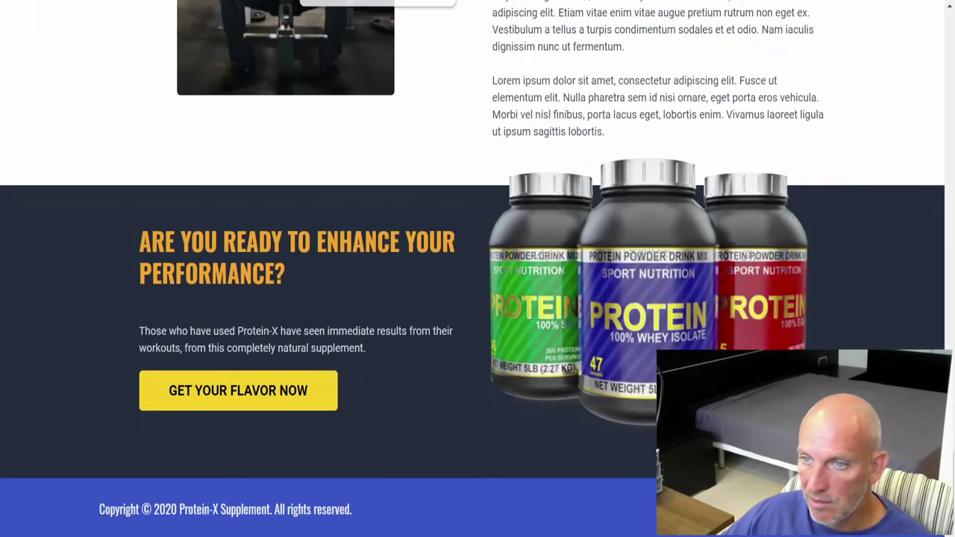
key(Escape)
Preview the Yoga Challenge Landing Page template, look through its challenge sections, and return to the template list
scroll(456, 332, down, 3)
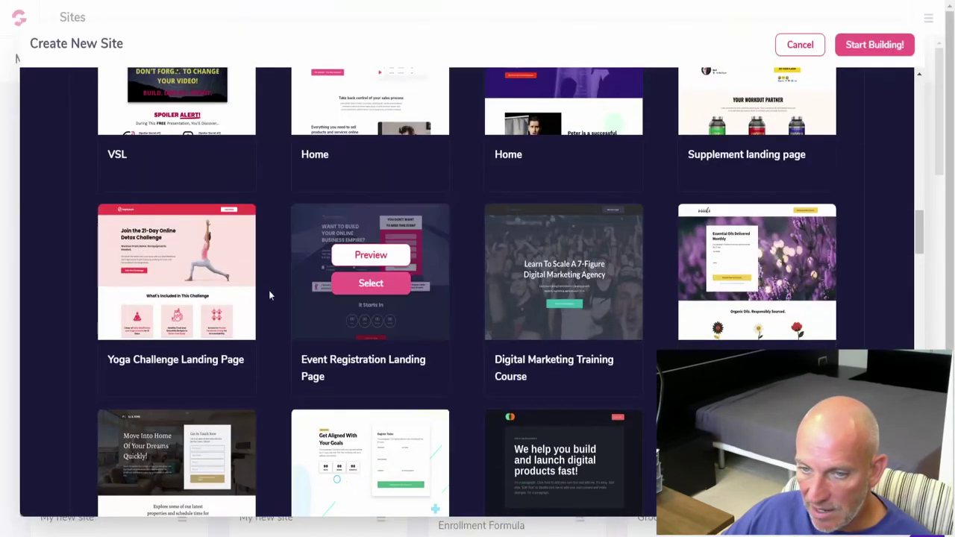
click(171, 256)
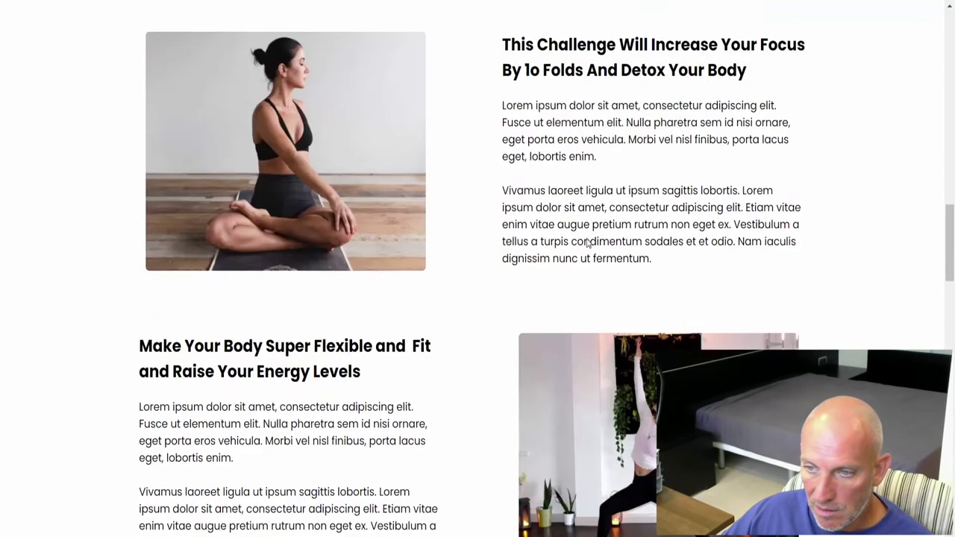
scroll(587, 244, down, 15)
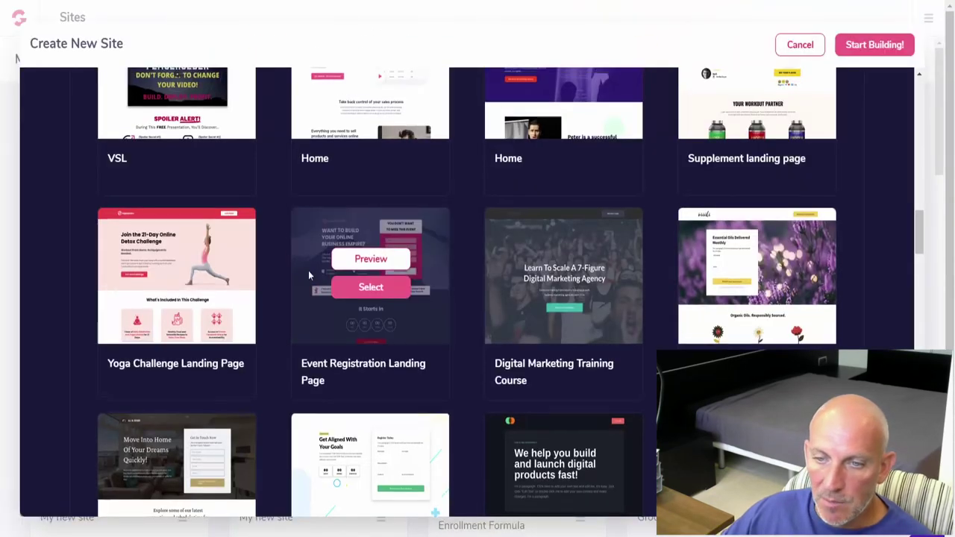
Go back to the Blank Template at the start of the list and cancel creating the new site
scroll(298, 280, up, 10)
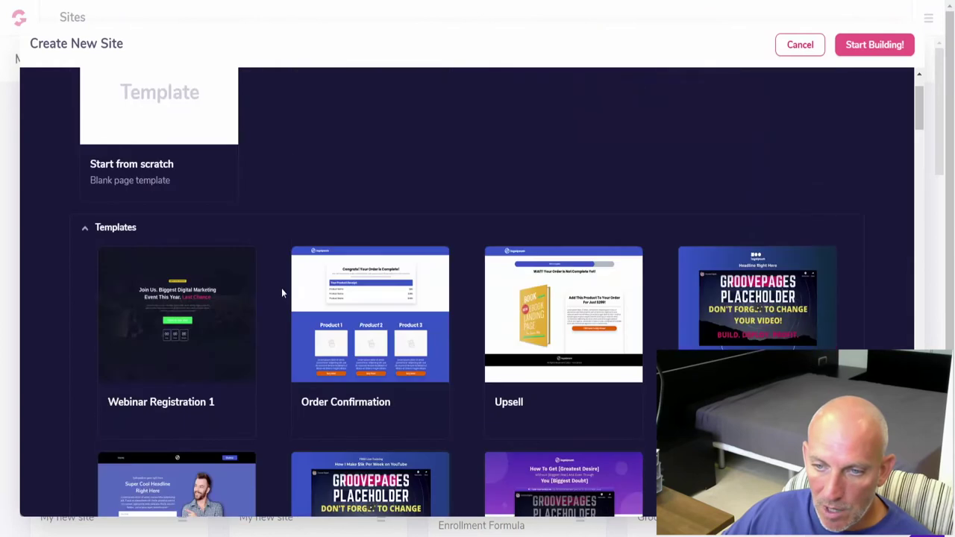
scroll(282, 292, up, 1)
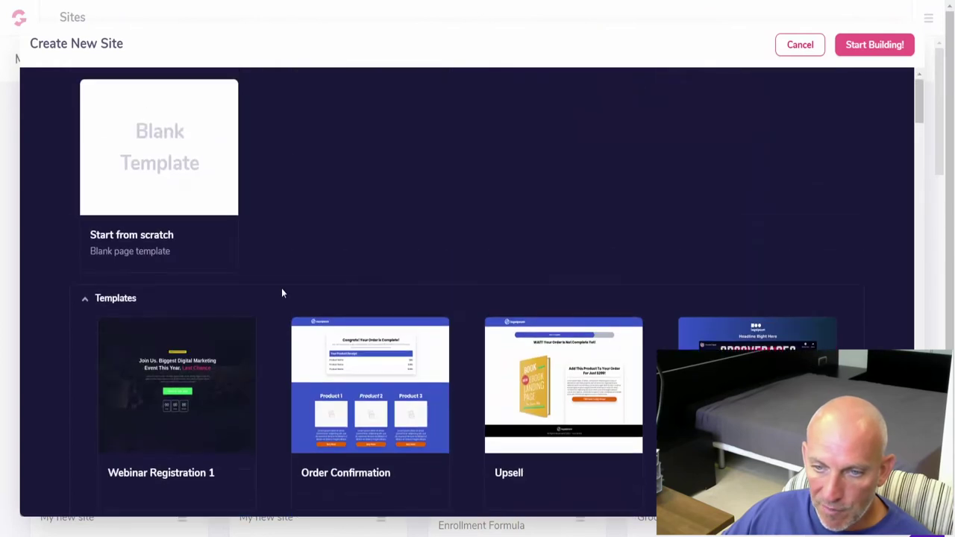
click(796, 46)
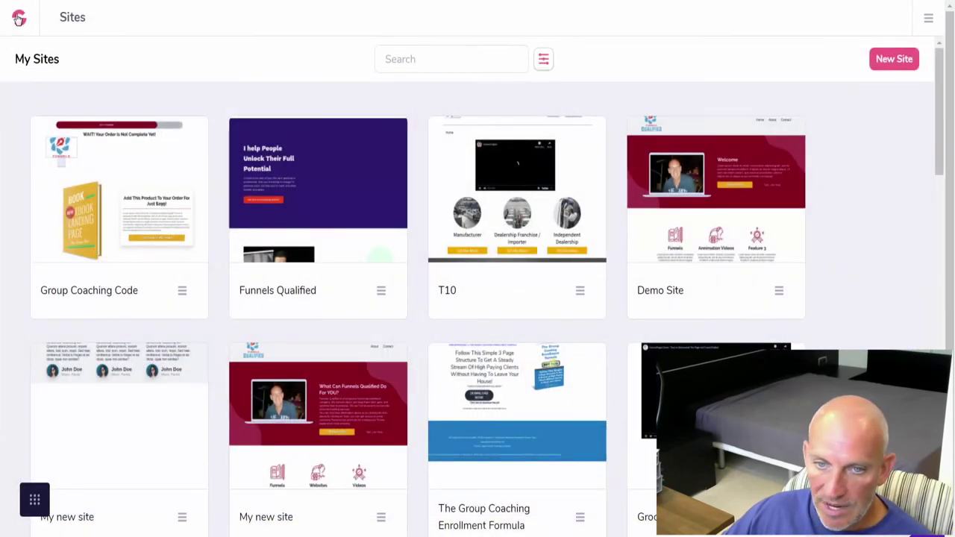
Reopen GroovePages from the GrooveFunnels dashboard, start a new site and browse its ready-made templates
click(18, 18)
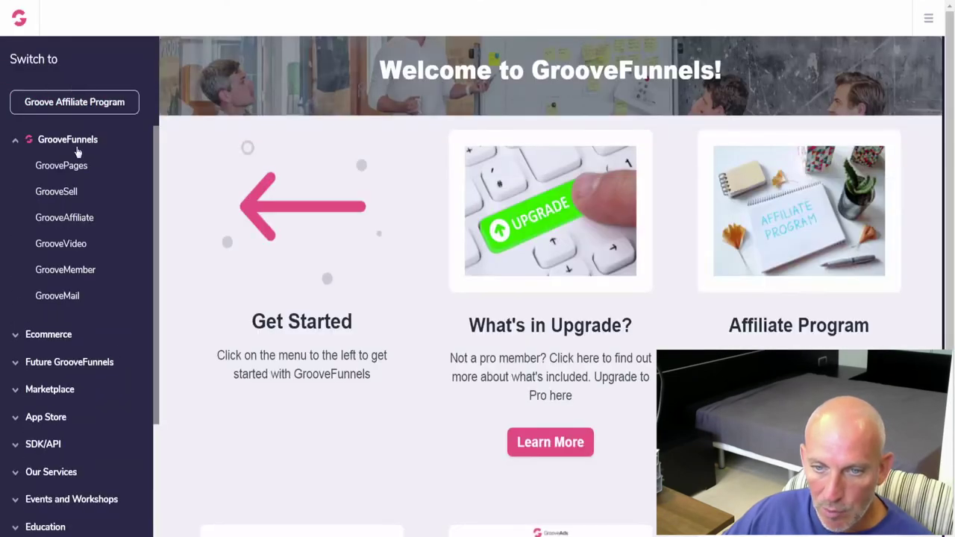
click(65, 166)
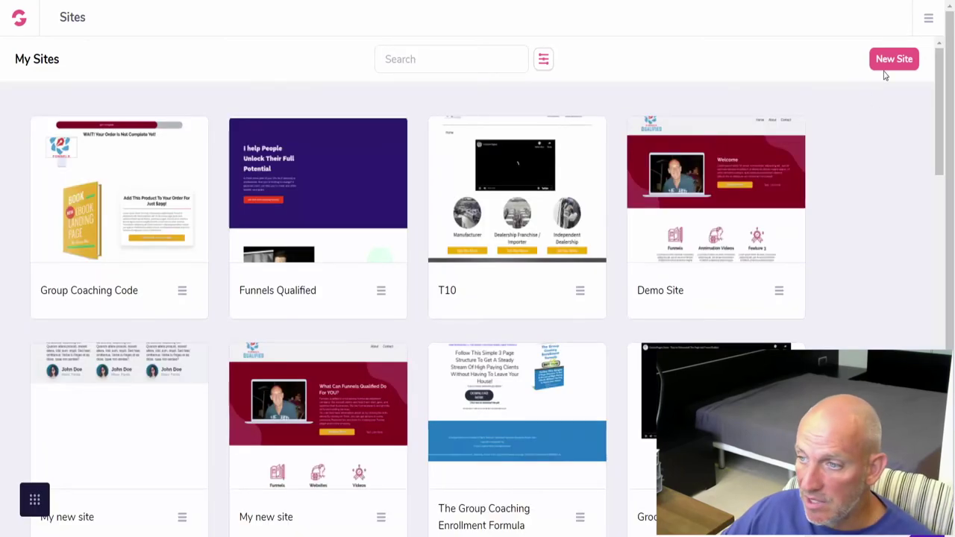
click(892, 63)
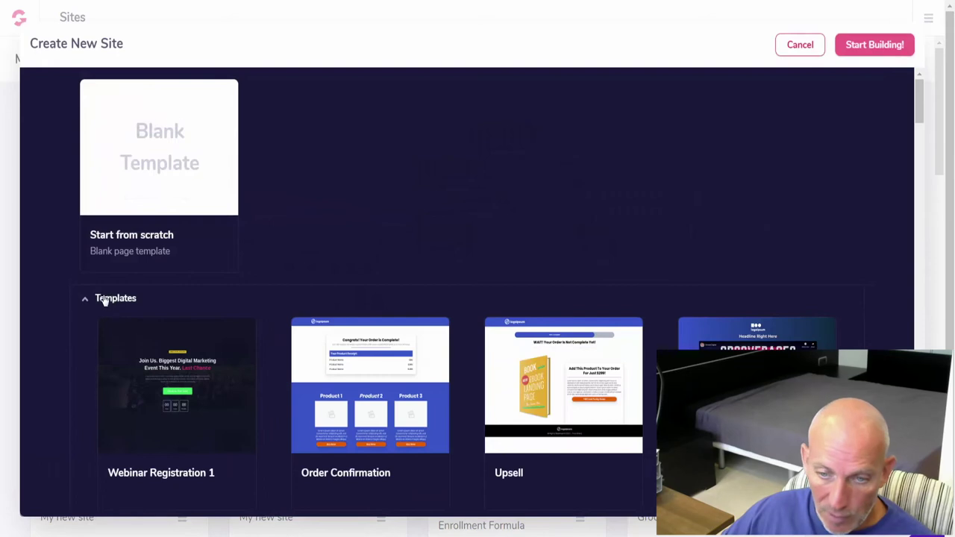
scroll(85, 291, down, 10)
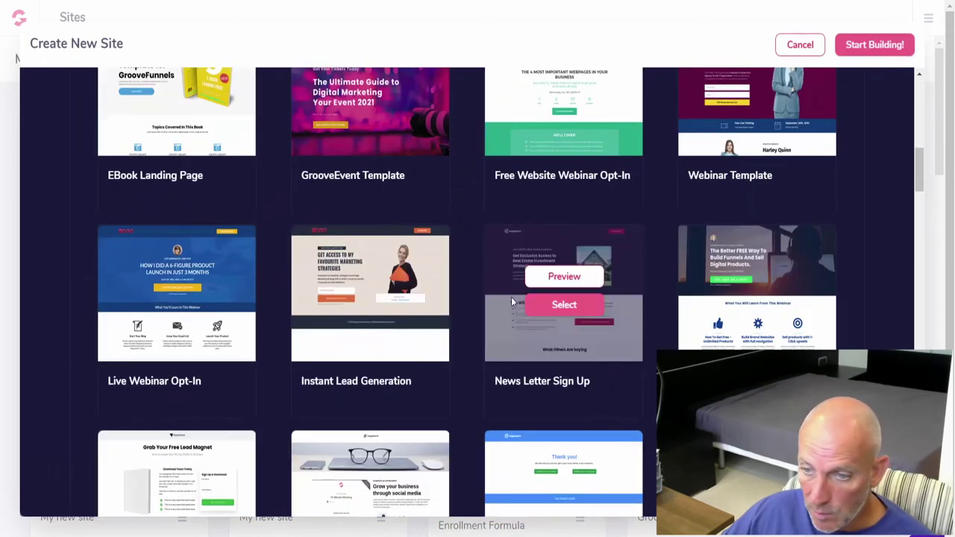
Preview the Instant Lead Generation template, look over its opt-in section down to the footer, and return to the template list
mouse_move(364, 278)
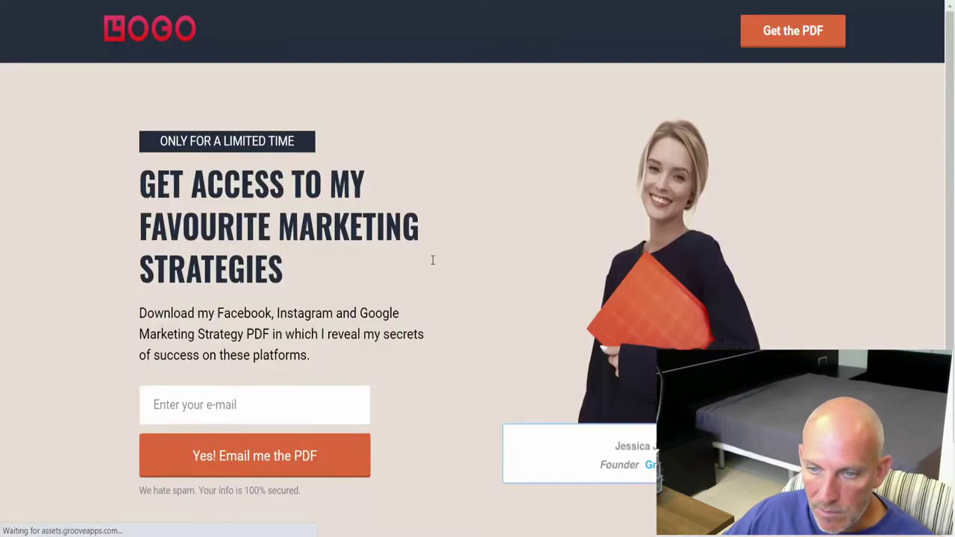
scroll(473, 247, down, 2)
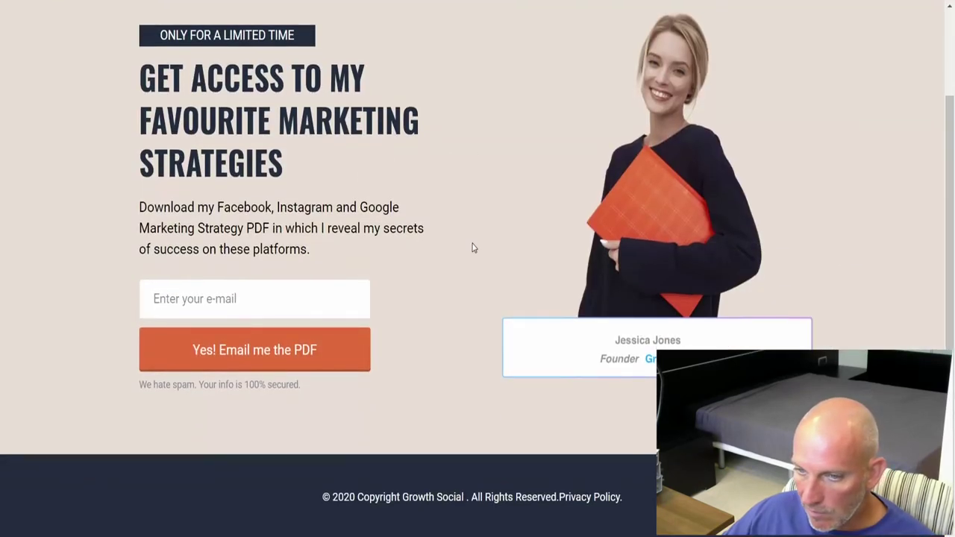
scroll(473, 247, up, 2)
key(ctrl+w)
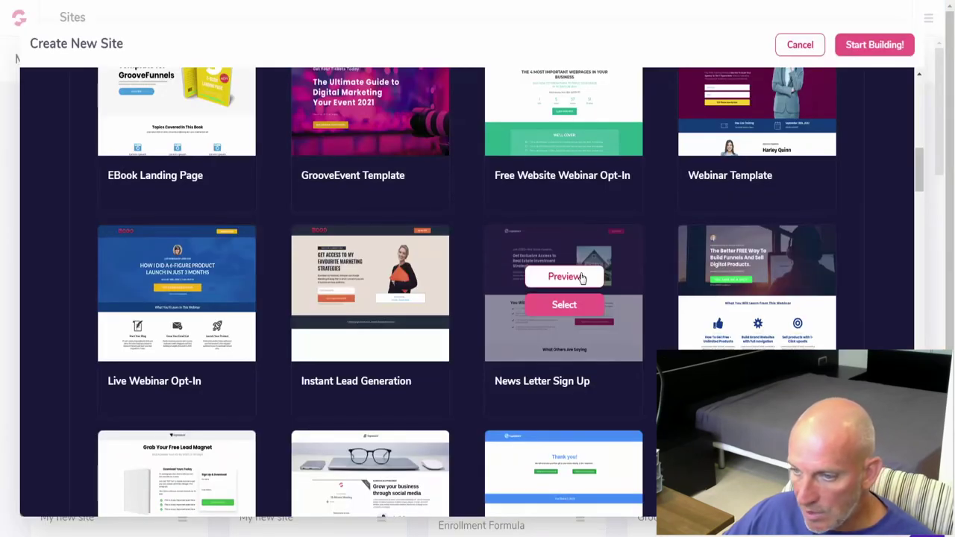
Preview the News Letter Sign Up template, look through its real estate content and testimonials, and return to the template list
click(583, 278)
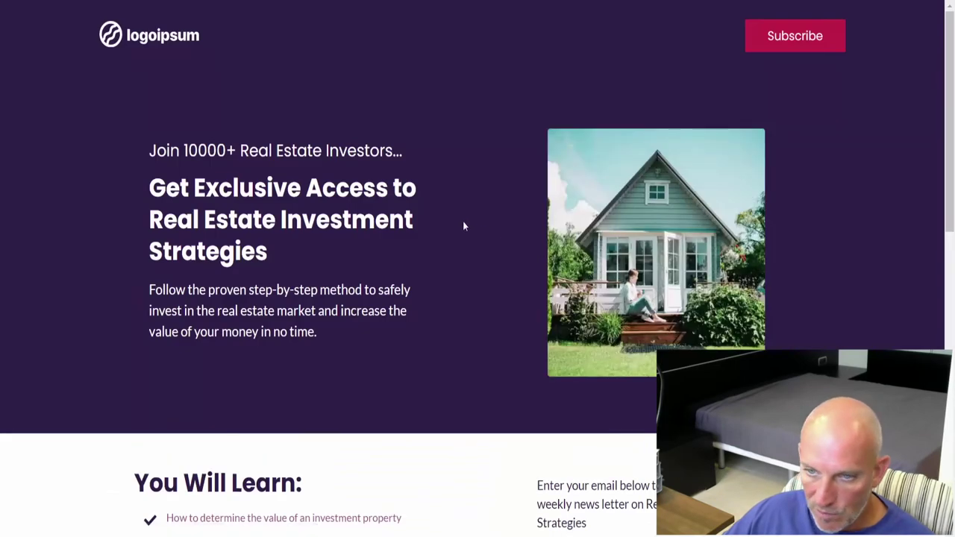
scroll(463, 223, down, 8)
scroll(463, 224, down, 2)
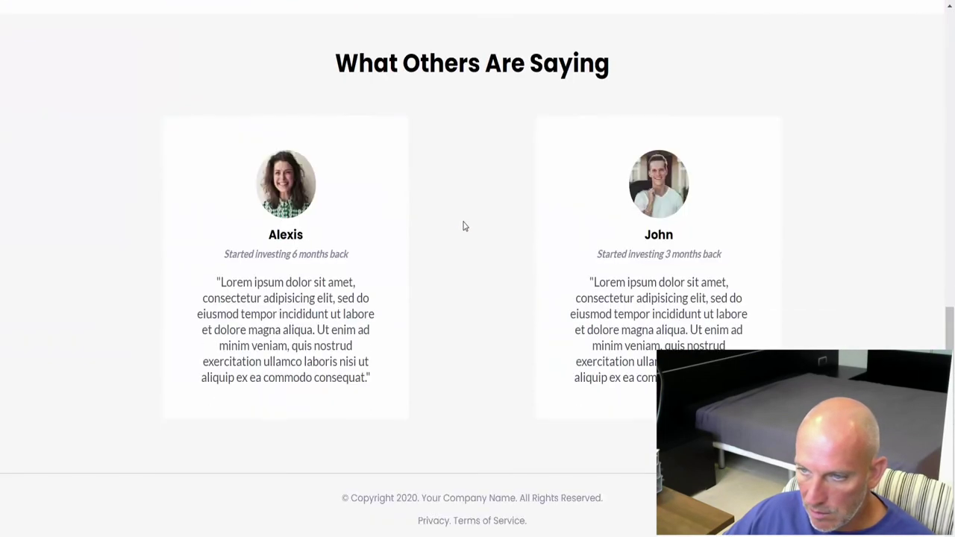
key(Escape)
Preview the webinar template about building funnels and selling digital products, look through its learning points, and return to the template list
mouse_move(759, 276)
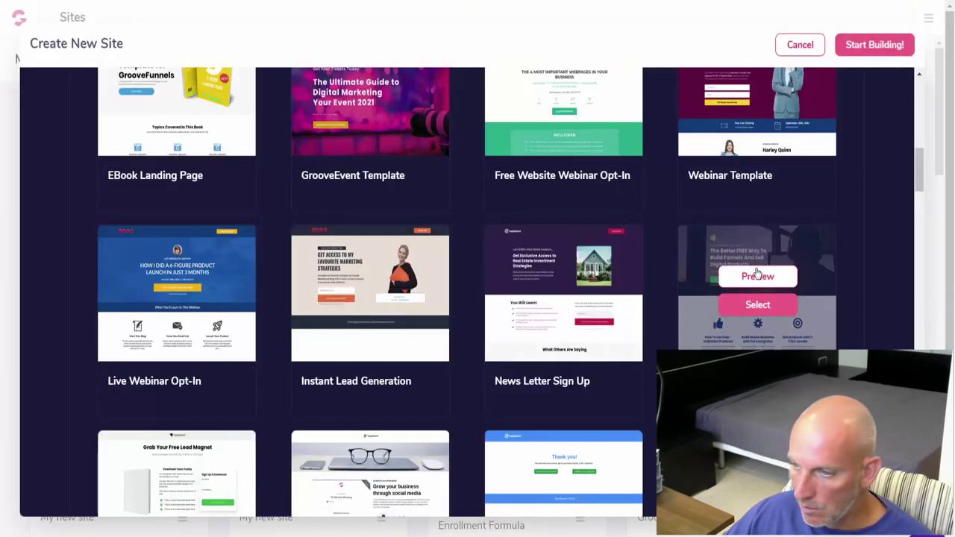
click(758, 276)
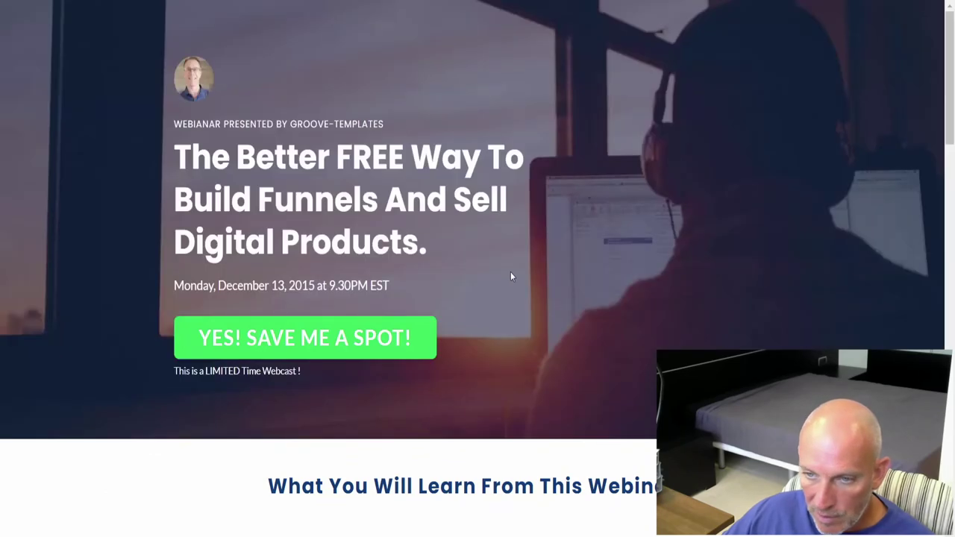
scroll(511, 275, down, 4)
scroll(511, 275, up, 4)
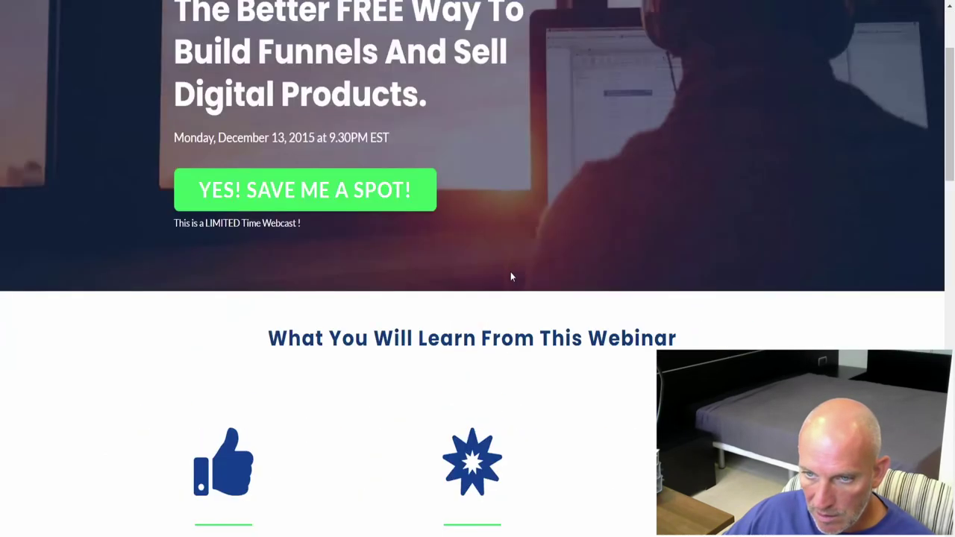
scroll(514, 279, down, 10)
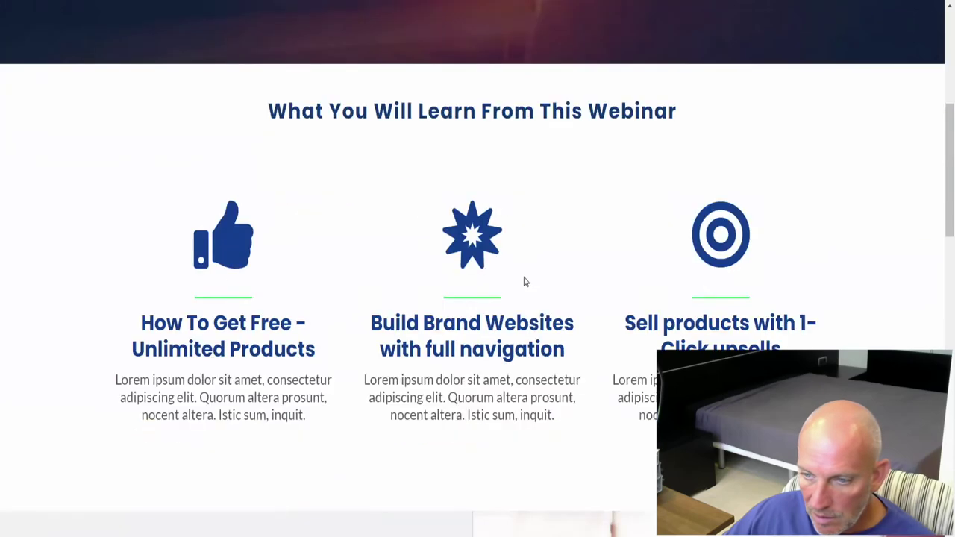
scroll(524, 281, down, 10)
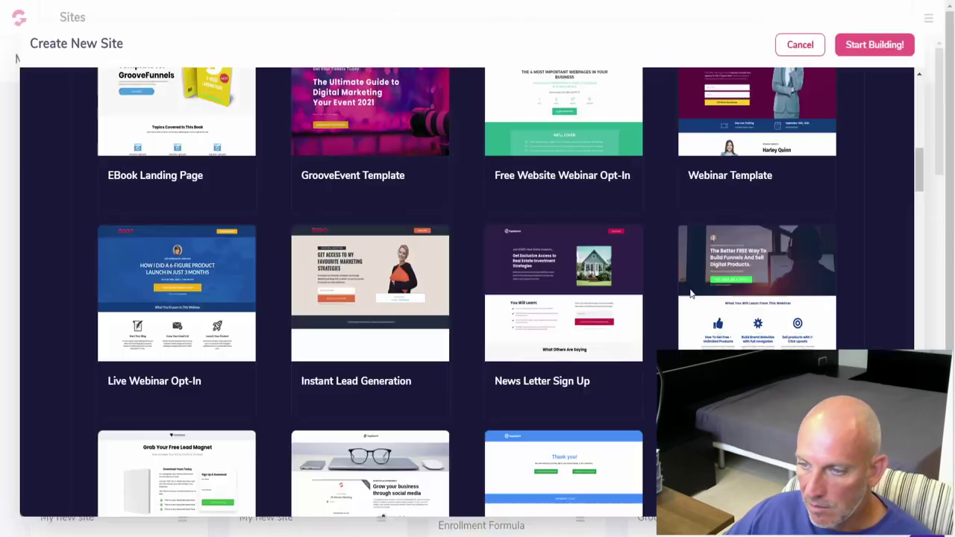
Find the Digital Marketing Training Course template, preview it, look through its long sales page including the weekly modules, and return to the list
scroll(688, 299, down, 5)
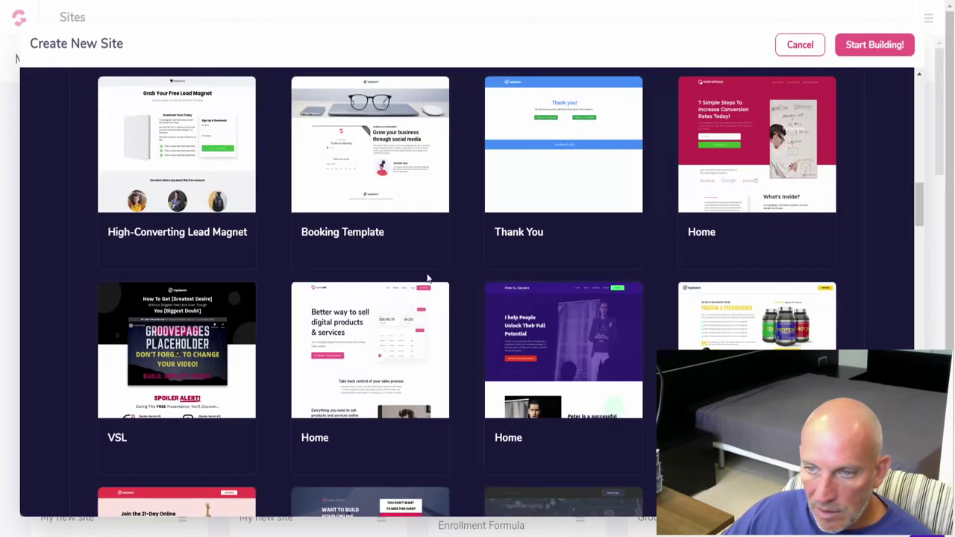
mouse_move(345, 191)
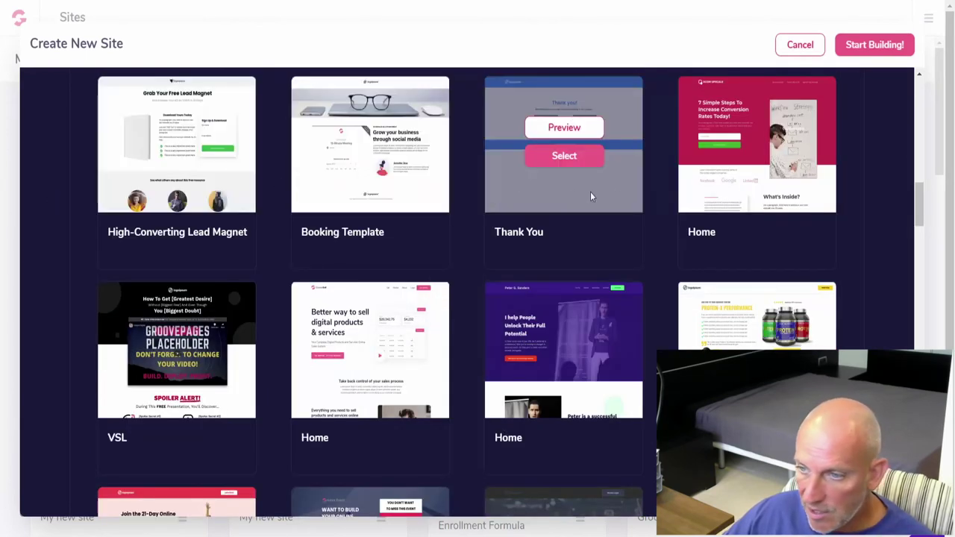
scroll(888, 257, down, 5)
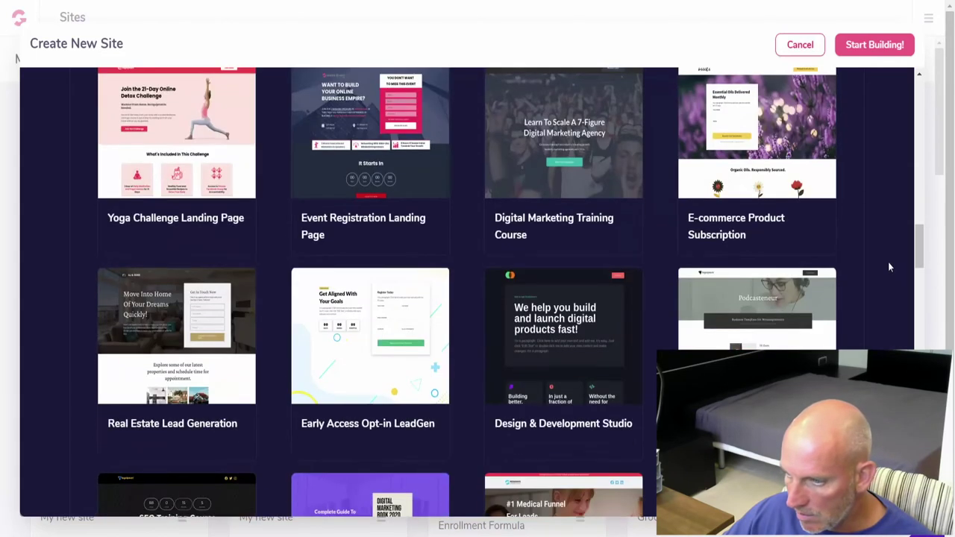
scroll(888, 262, up, 1)
mouse_move(601, 218)
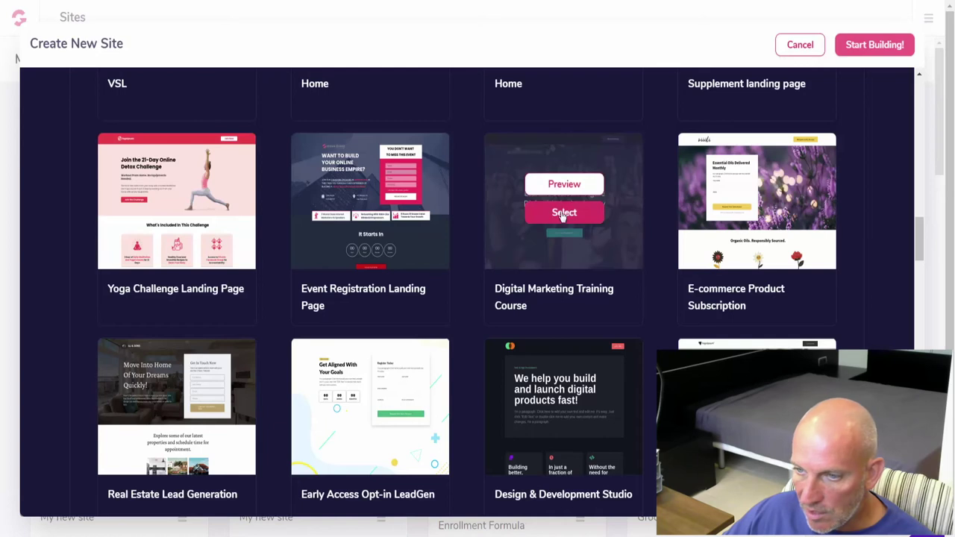
click(563, 184)
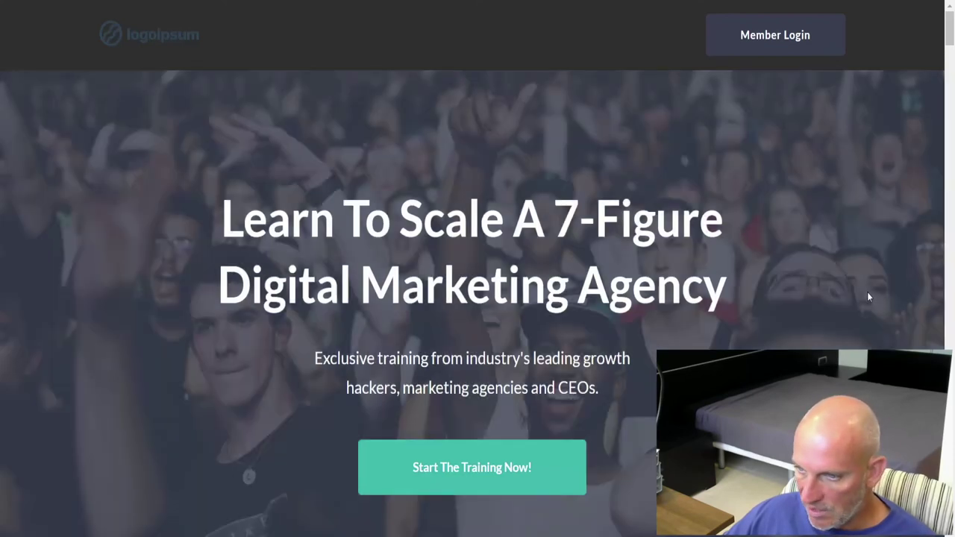
scroll(868, 296, down, 9)
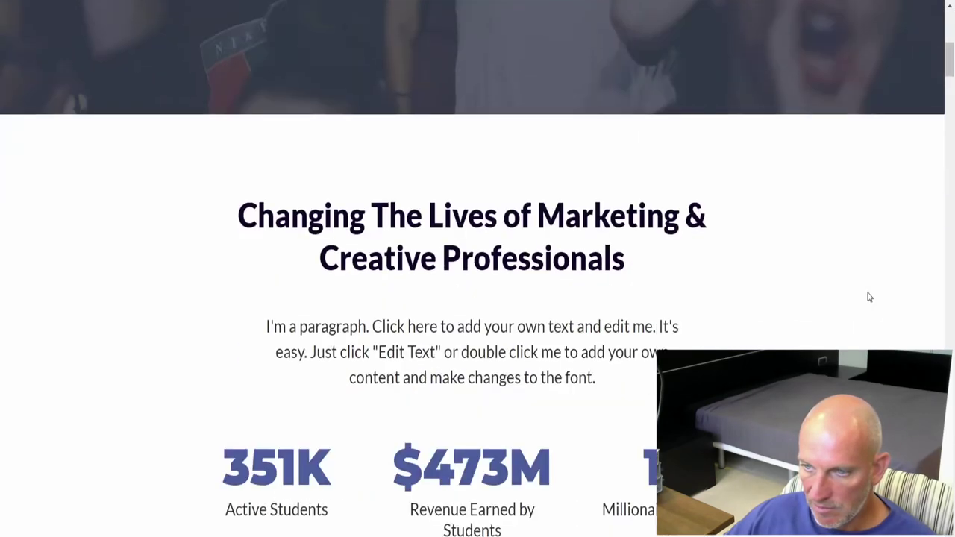
scroll(868, 296, down, 15)
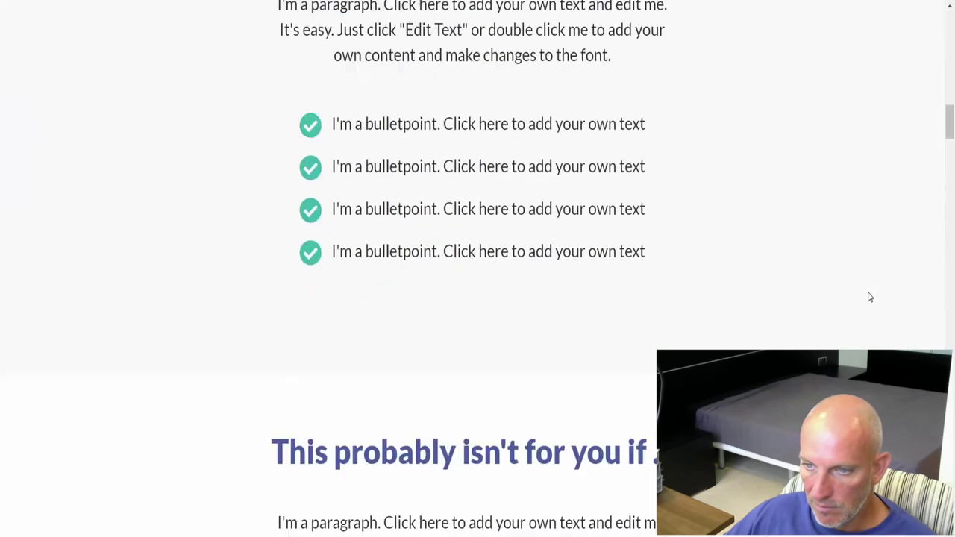
scroll(869, 297, down, 18)
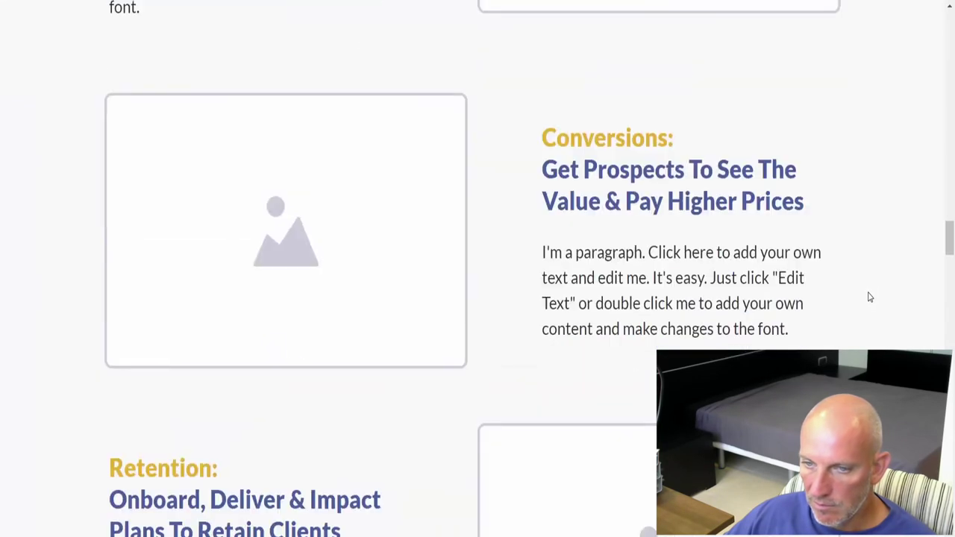
scroll(869, 297, down, 18)
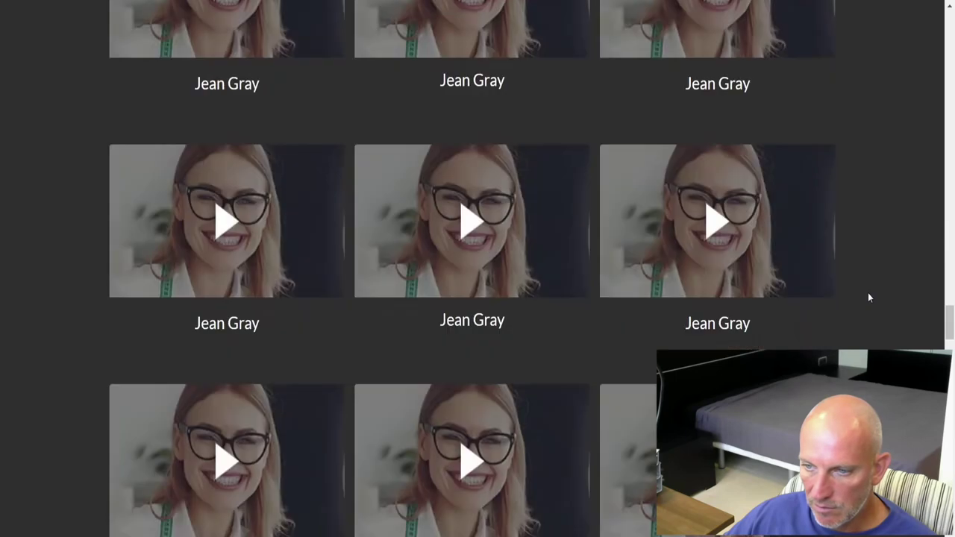
scroll(869, 298, down, 18)
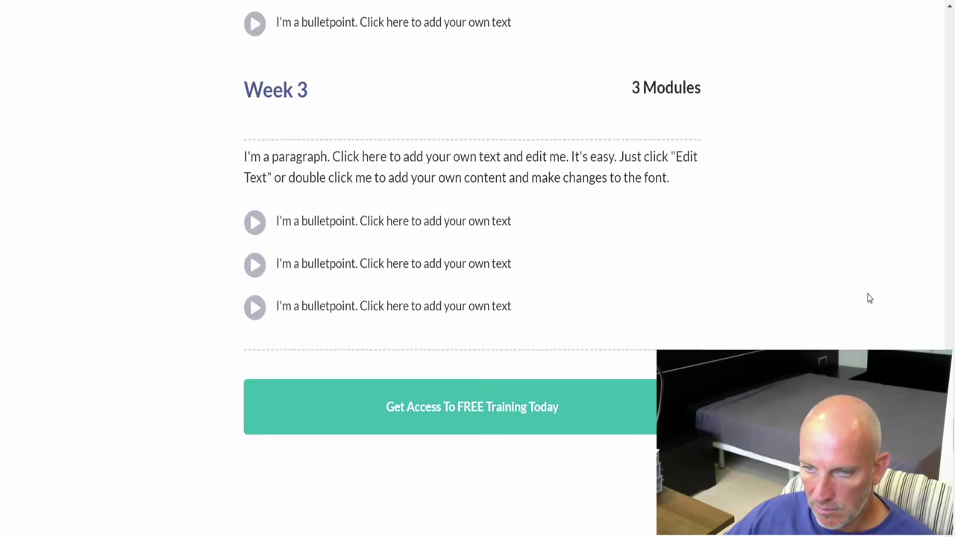
scroll(869, 299, down, 12)
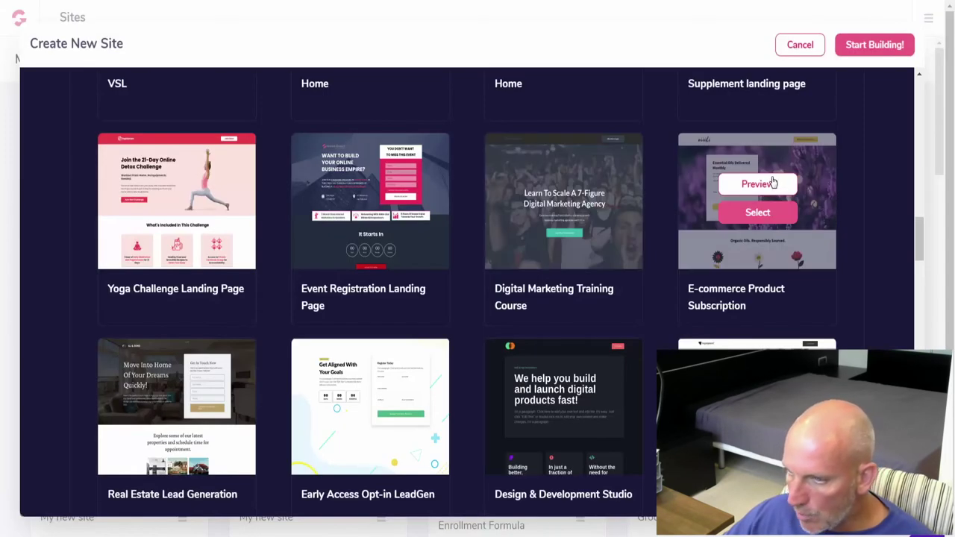
Preview the E-commerce Product Subscription template, look over its sign-up form, product, customer review and question sections, and return to the list
click(768, 186)
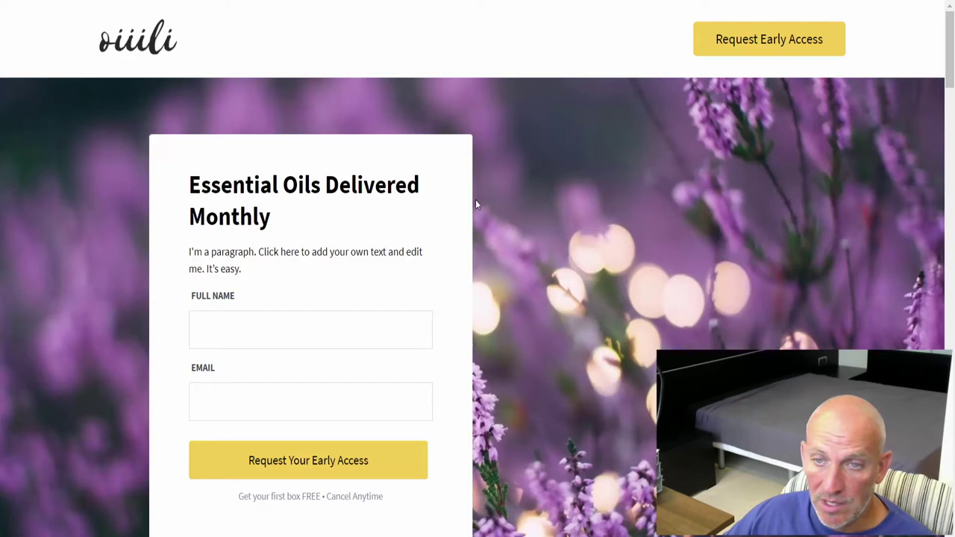
scroll(403, 206, down, 2)
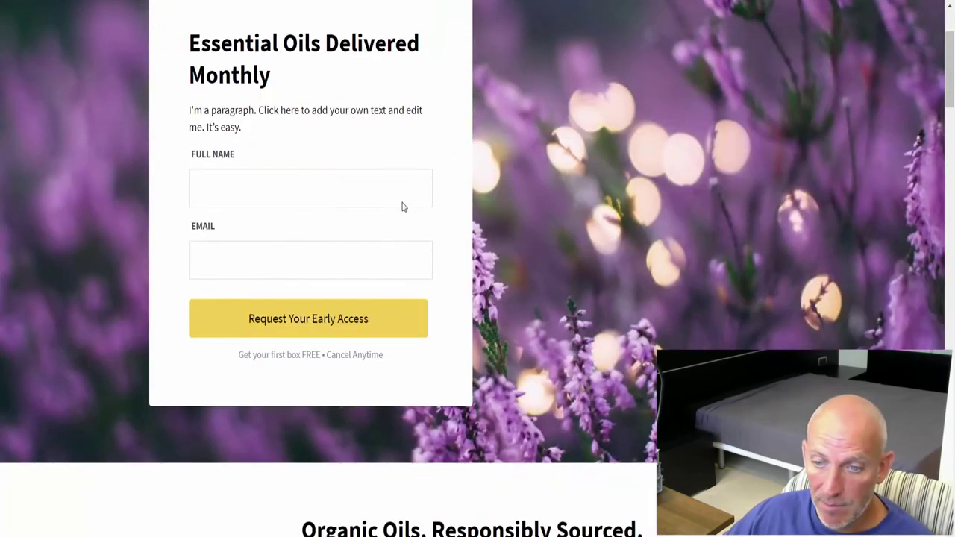
scroll(446, 268, down, 10)
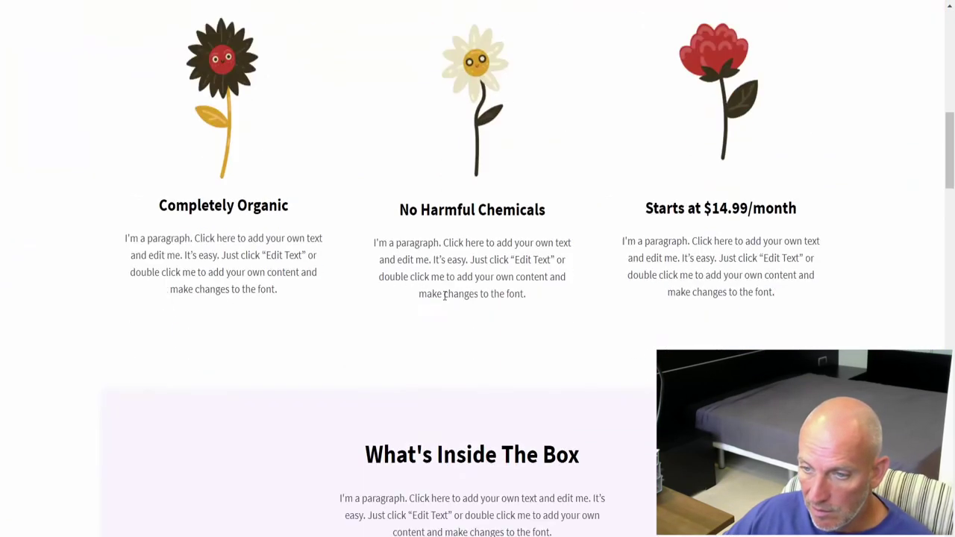
scroll(603, 300, down, 8)
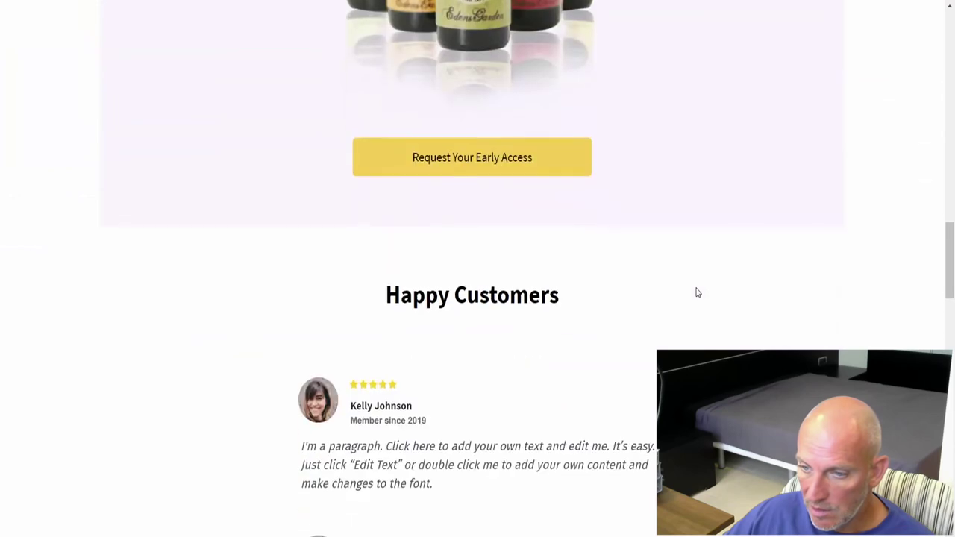
scroll(698, 293, down, 14)
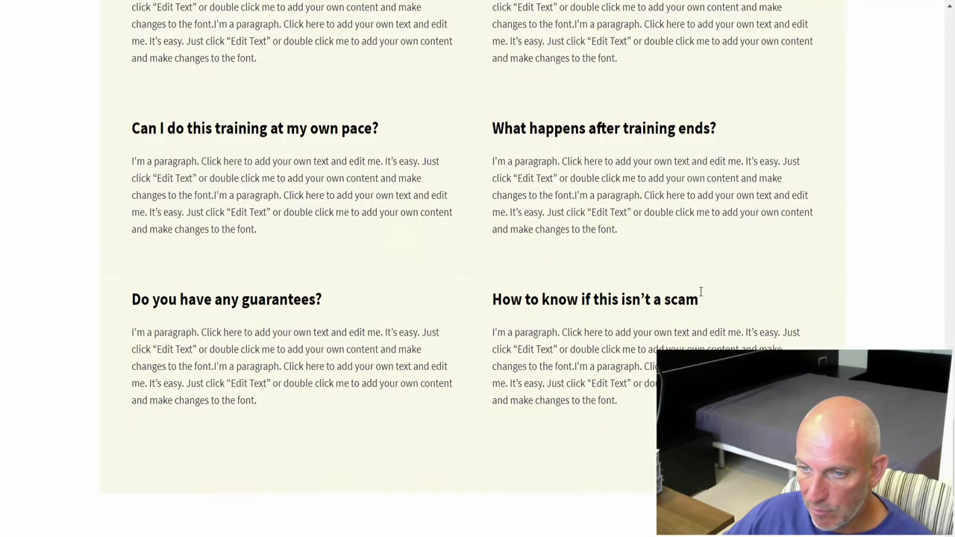
click(472, 2)
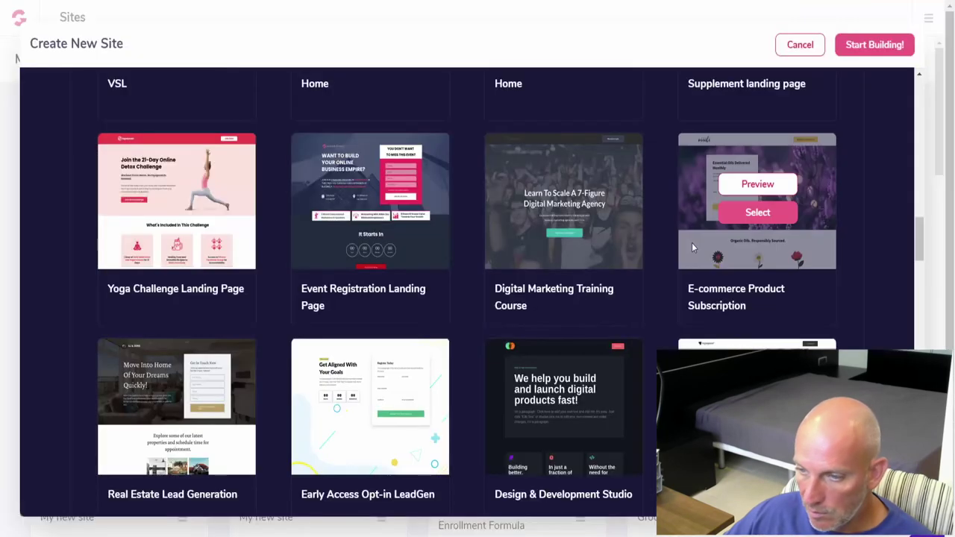
Preview the Early Access Opt-in LeadGen template with its countdown and registration form, and return to the template list
scroll(692, 243, down, 3)
mouse_move(154, 185)
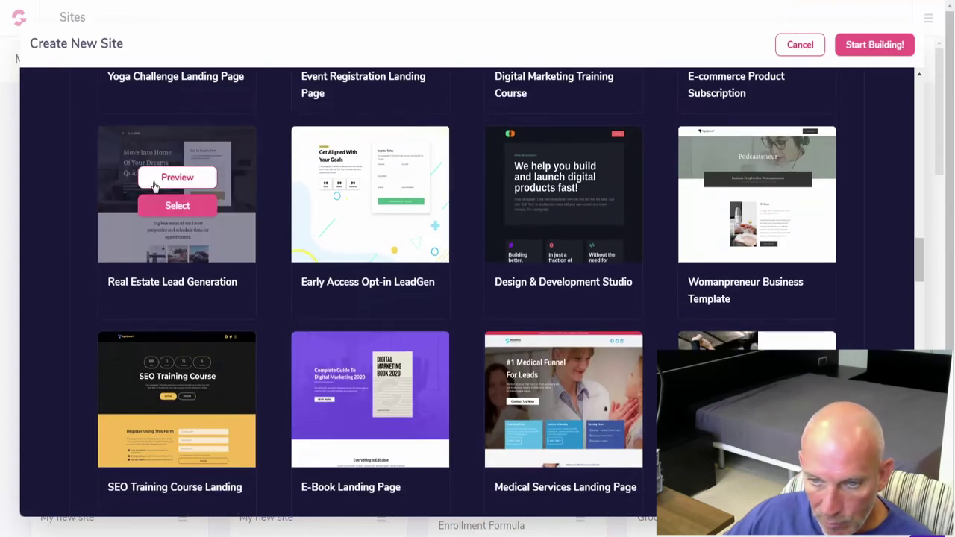
mouse_move(322, 229)
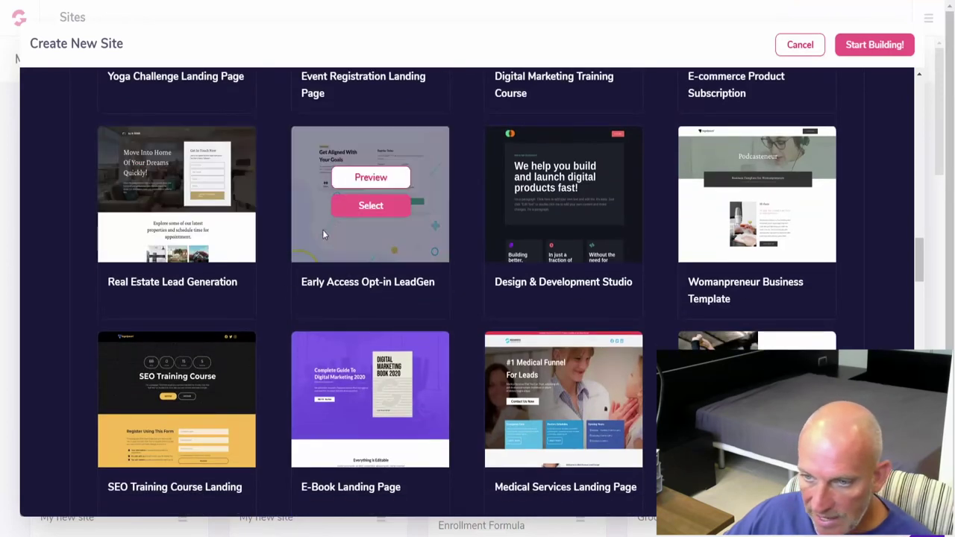
click(363, 183)
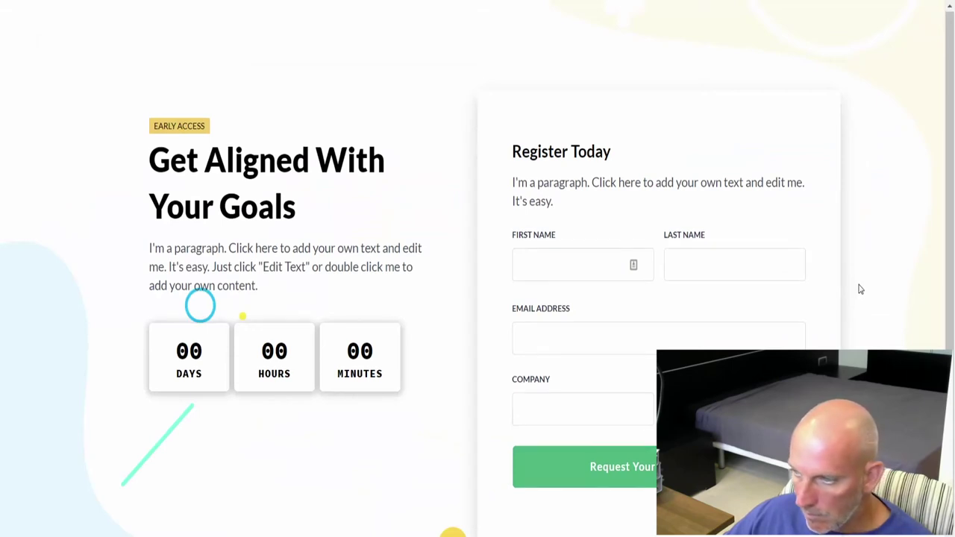
key(Escape)
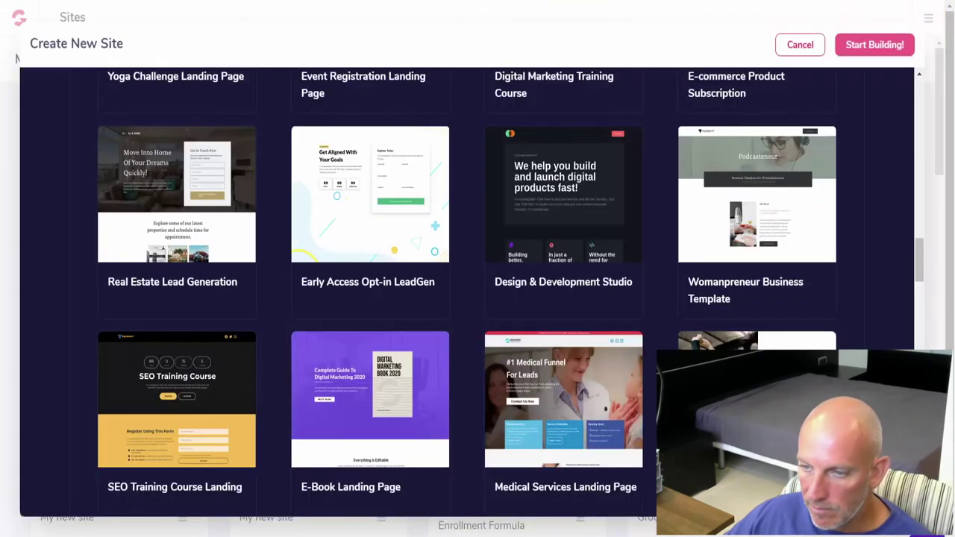
Preview the Womanpreneur Business Template and look over its reviews, contact form and sponsorship sections down to the footer
mouse_move(802, 193)
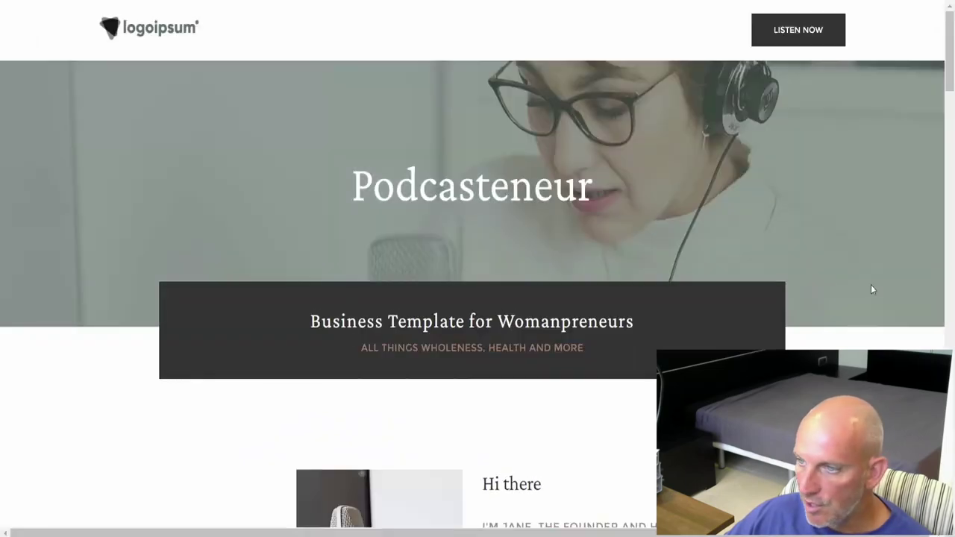
scroll(871, 289, down, 10)
scroll(873, 290, down, 10)
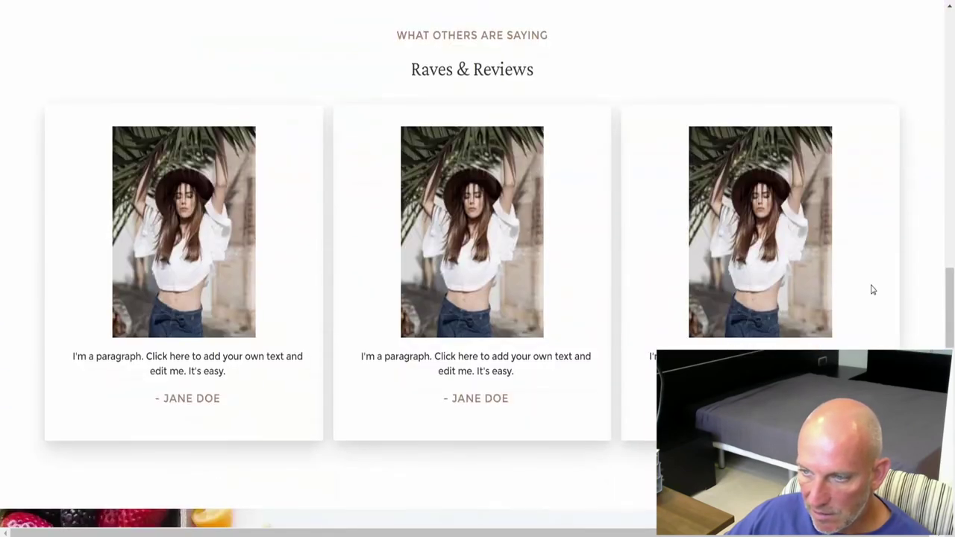
scroll(873, 290, down, 8)
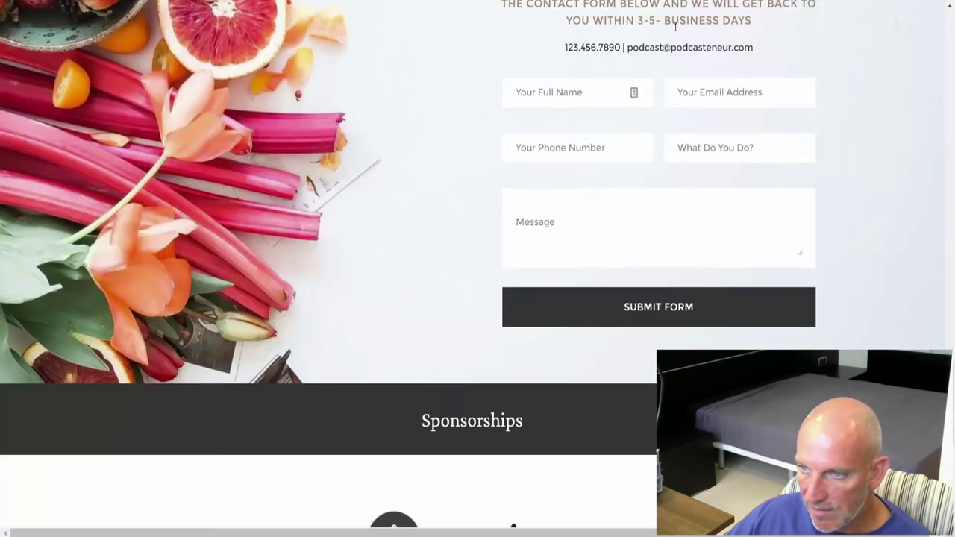
scroll(654, 252, down, 6)
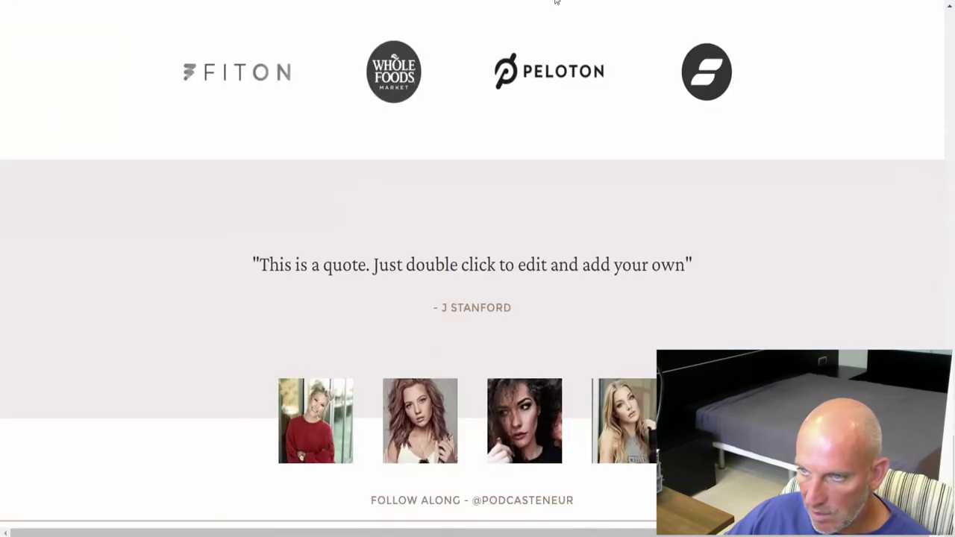
Leave the Womanpreneur preview and look over the SEO training, e-book, medical, yoga, massage and store templates in the list
click(556, 2)
scroll(729, 295, down, 3)
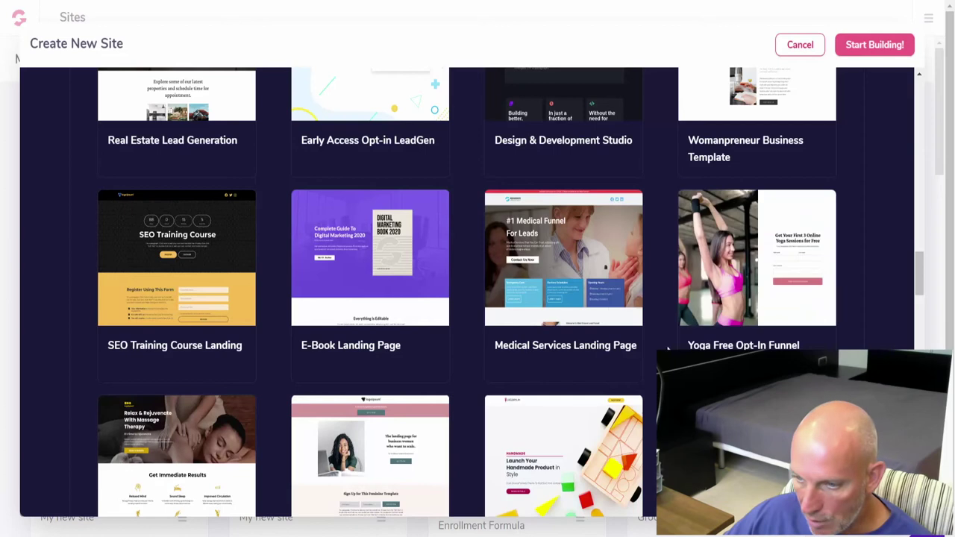
mouse_move(564, 271)
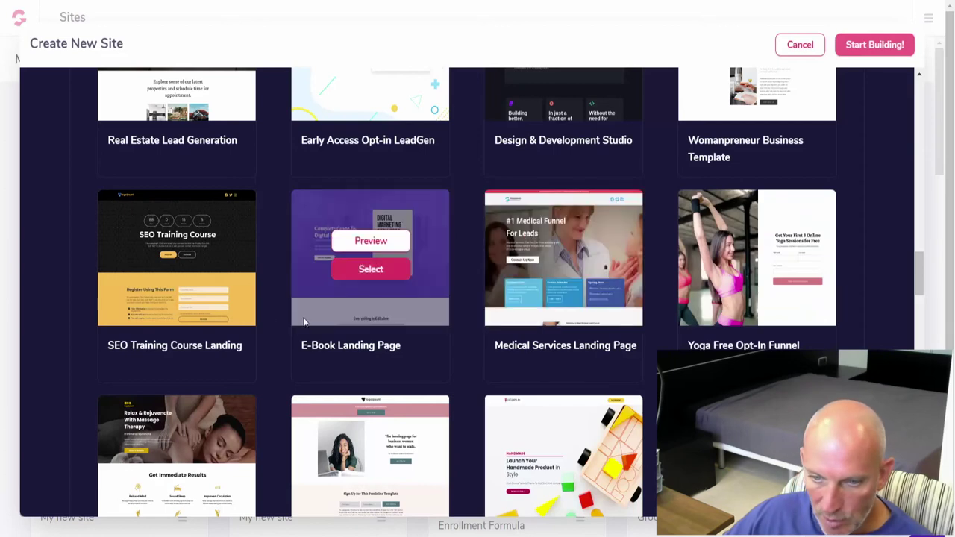
scroll(45, 273, down, 3)
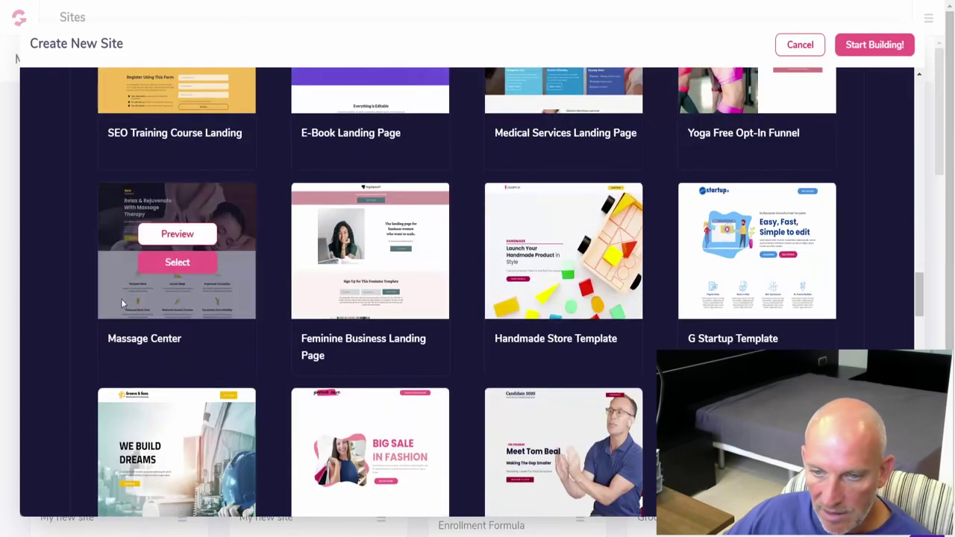
mouse_move(327, 277)
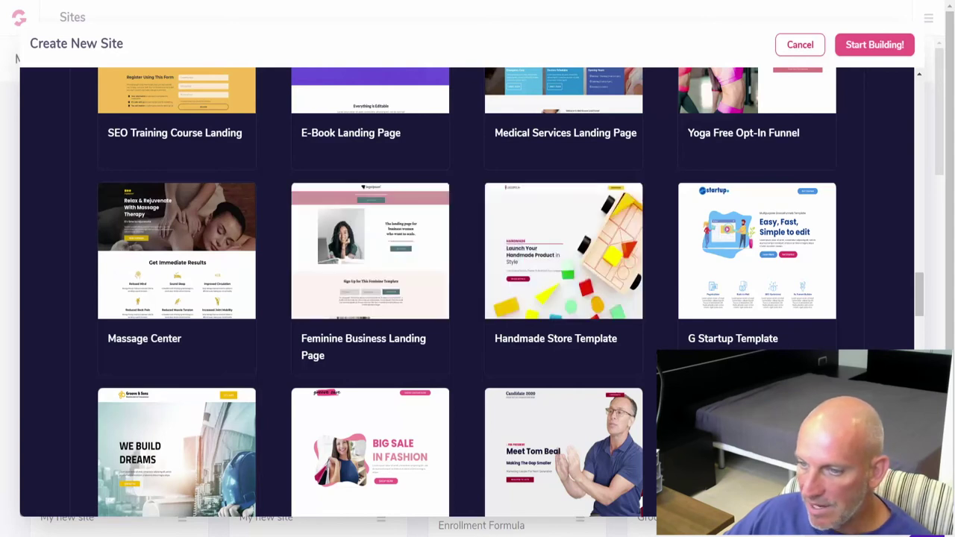
Preview the Candidate Template, look over its volunteer, policy, event and payment sections down to the footer, and return to the list
scroll(664, 316, down, 3)
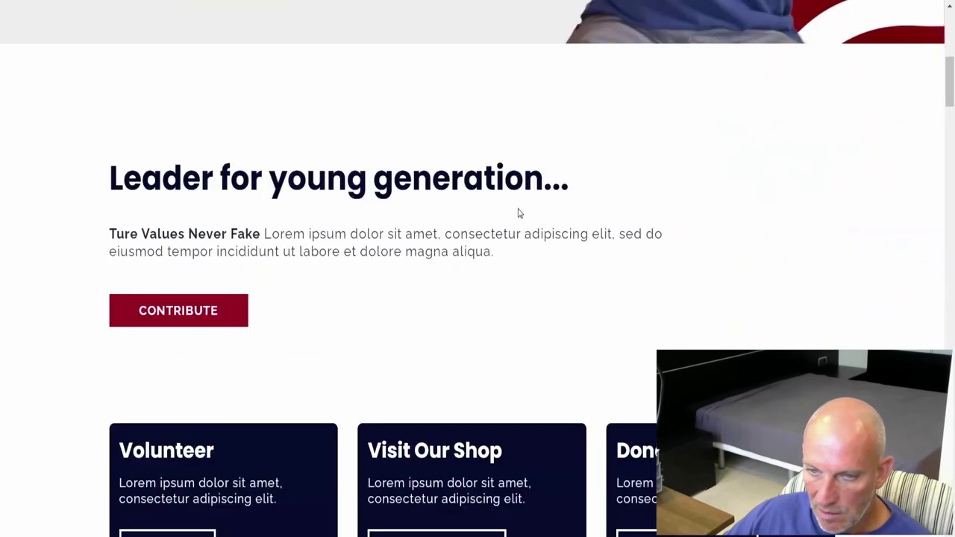
scroll(518, 213, down, 10)
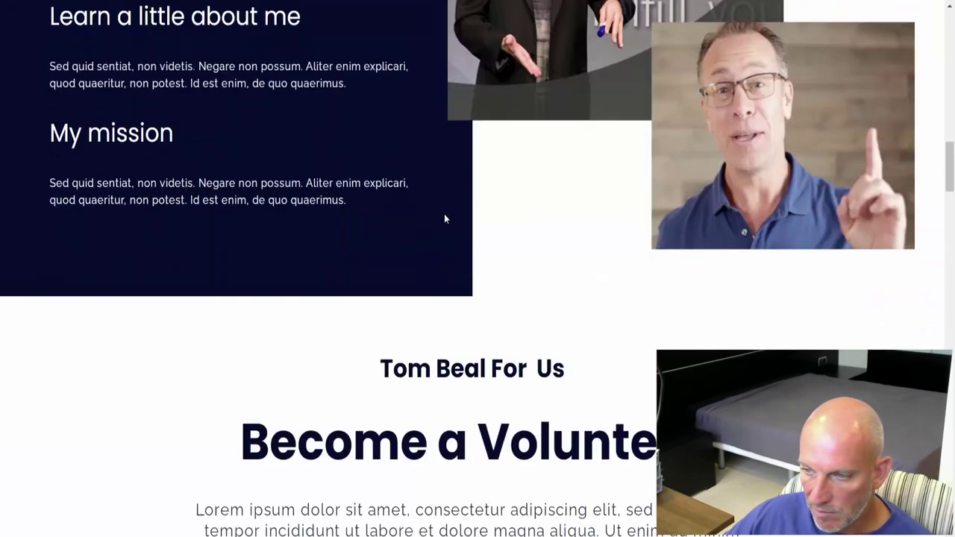
scroll(444, 217, down, 10)
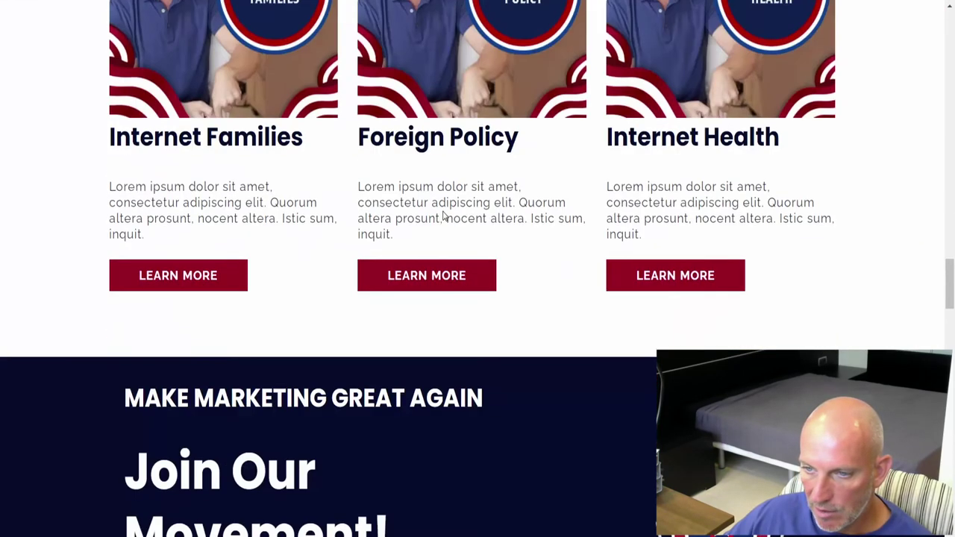
scroll(442, 215, down, 10)
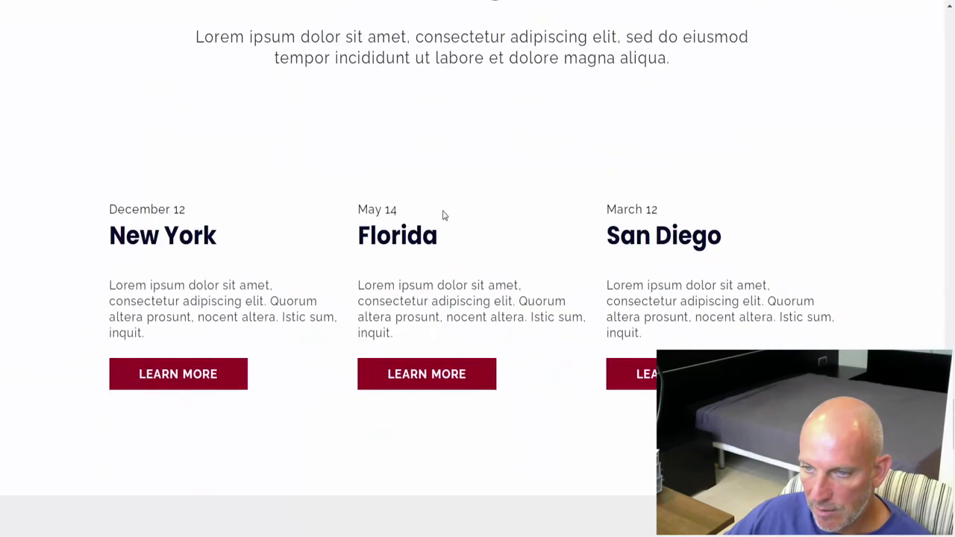
scroll(443, 216, down, 5)
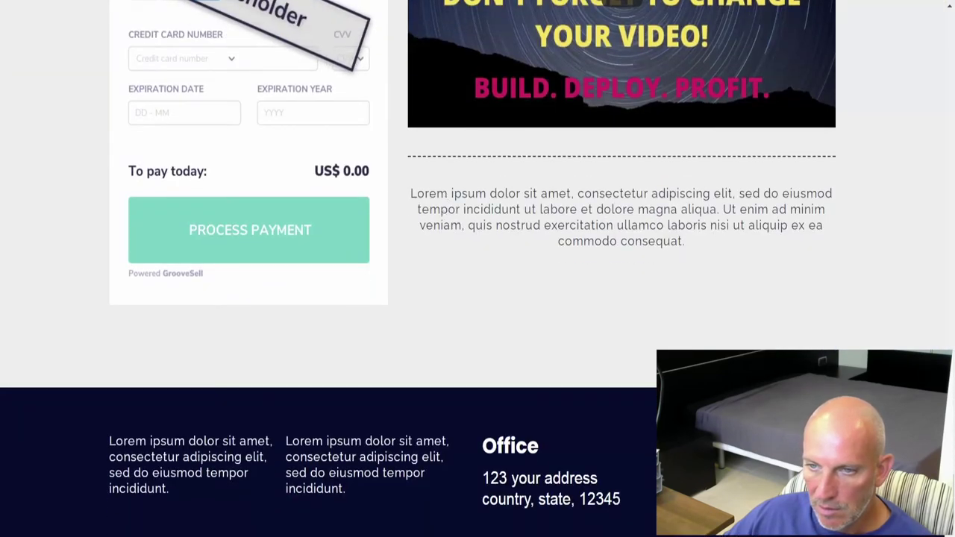
key(Escape)
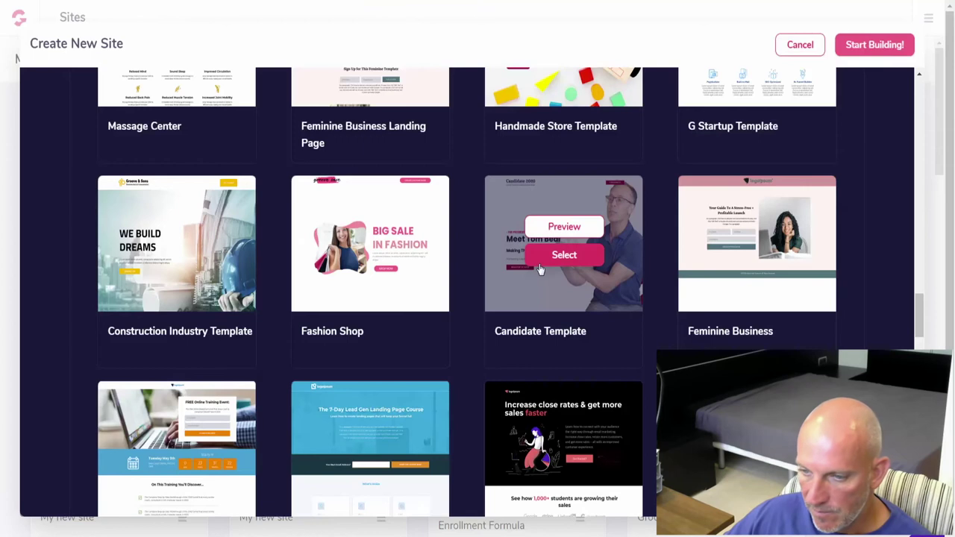
Find the Groove Affiliate Lead Magnet template, preview its starter kit offer and download form, and return to the template list
scroll(299, 273, down, 4)
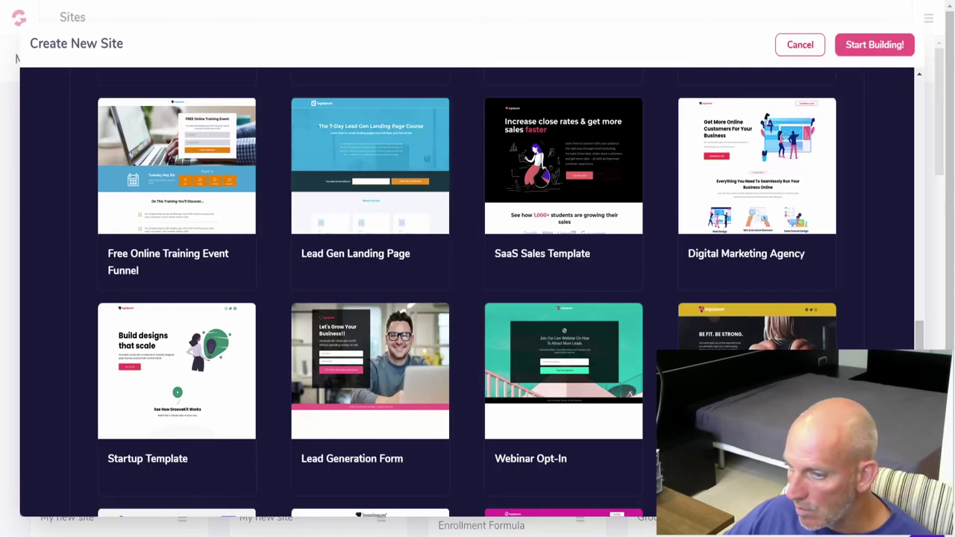
scroll(839, 270, down, 2)
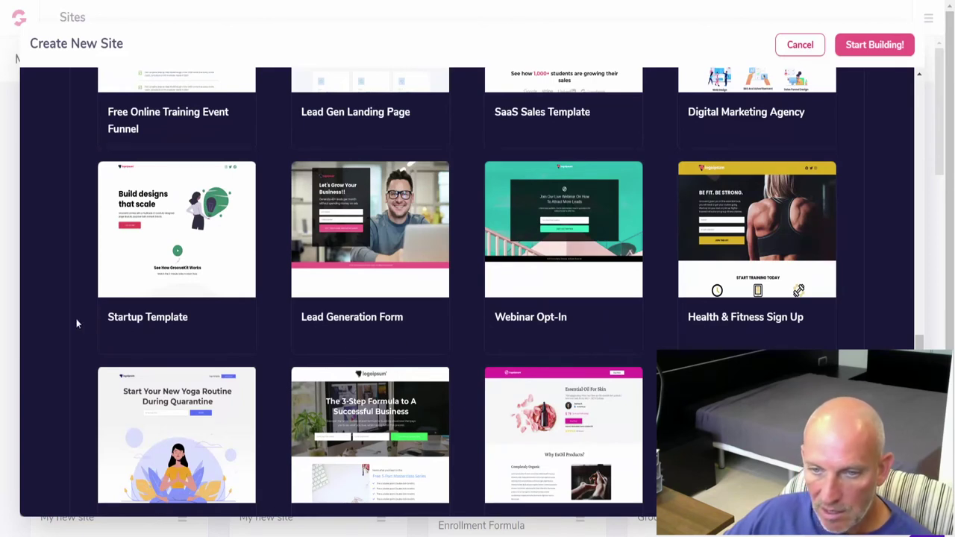
scroll(77, 323, down, 3)
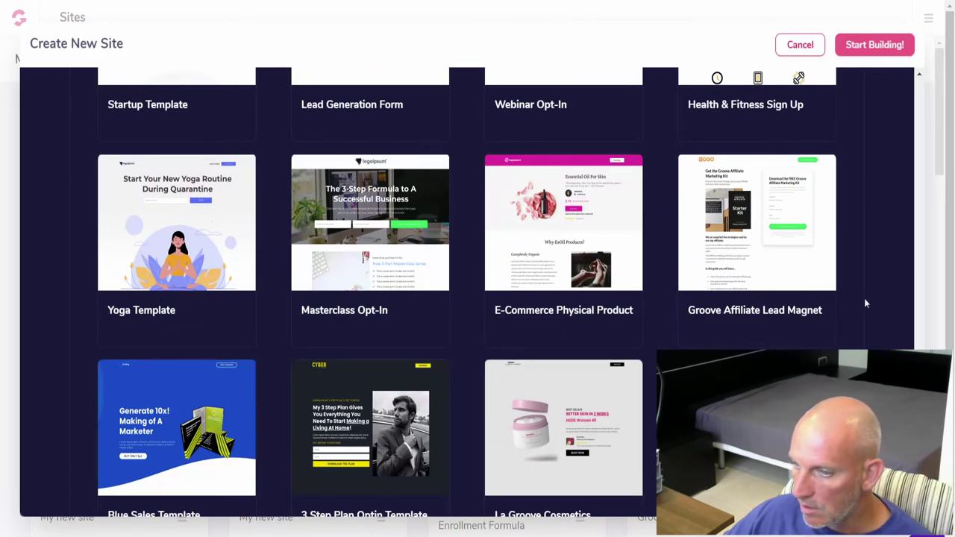
scroll(866, 302, down, 1)
mouse_move(756, 142)
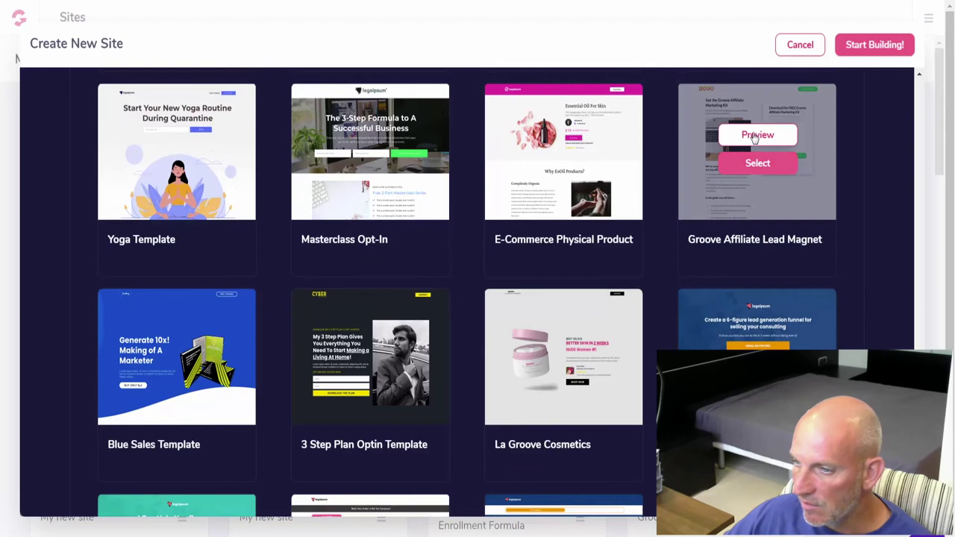
click(756, 137)
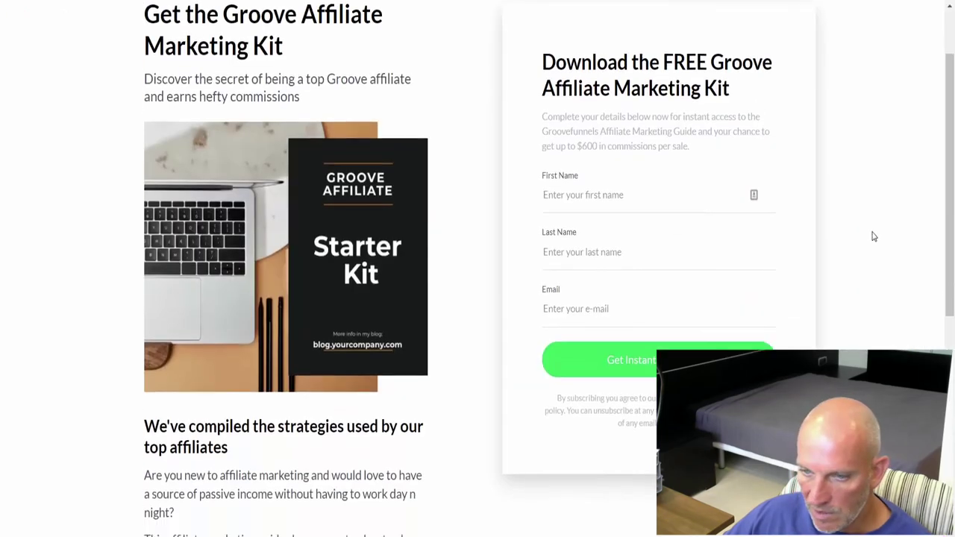
scroll(874, 236, down, 5)
scroll(874, 237, up, 6)
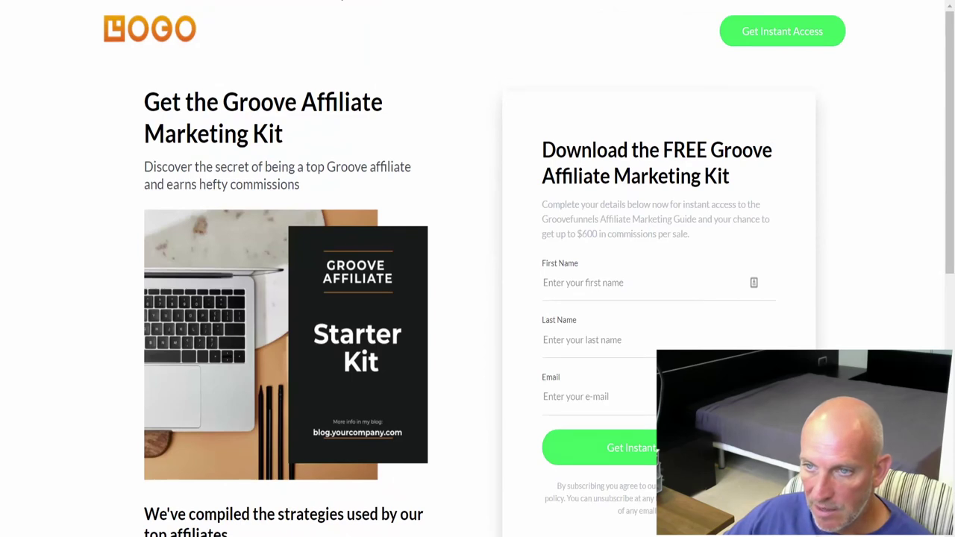
key(Escape)
Preview the La Groove Cosmetics template, look over its product cards, sunscreen and nature cream sections, and return to the list
scroll(291, 218, down, 2)
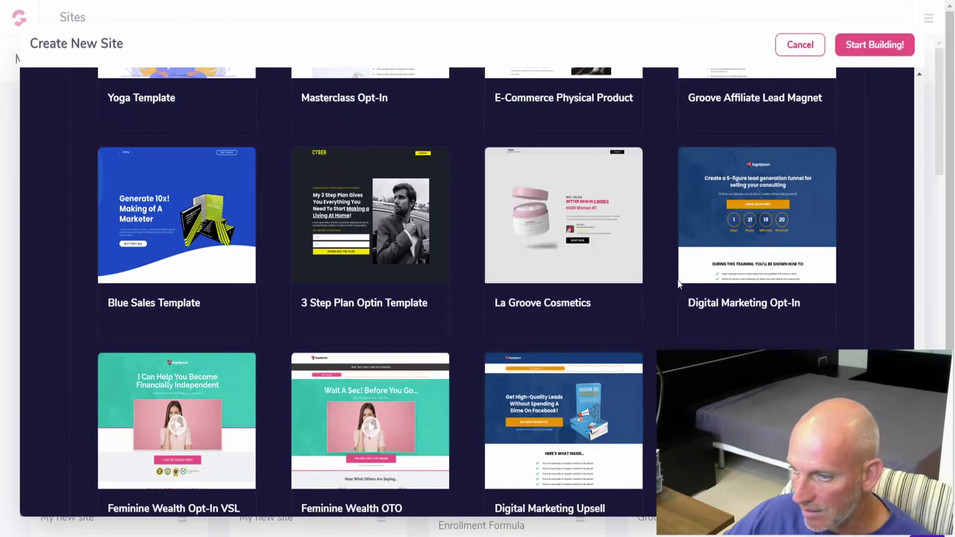
mouse_move(565, 202)
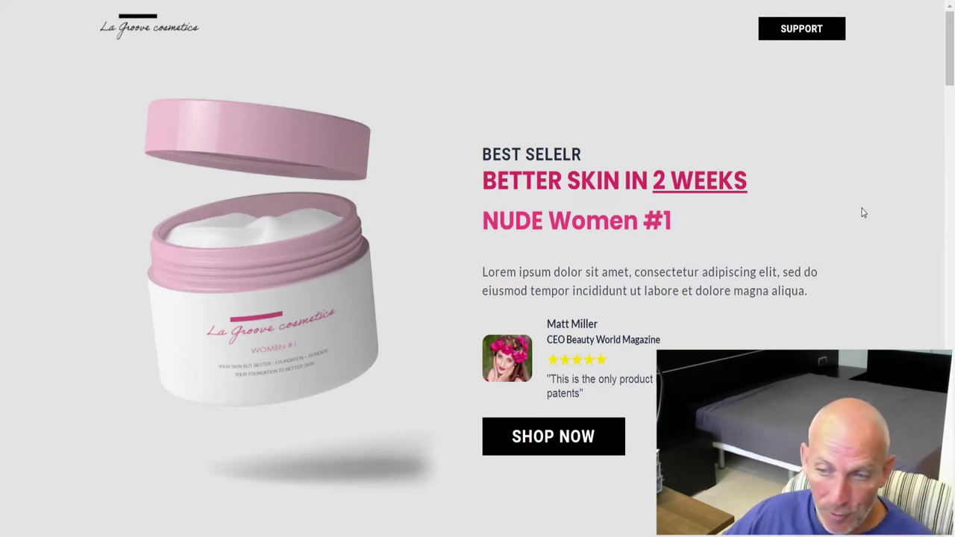
scroll(863, 213, down, 3)
scroll(863, 212, down, 8)
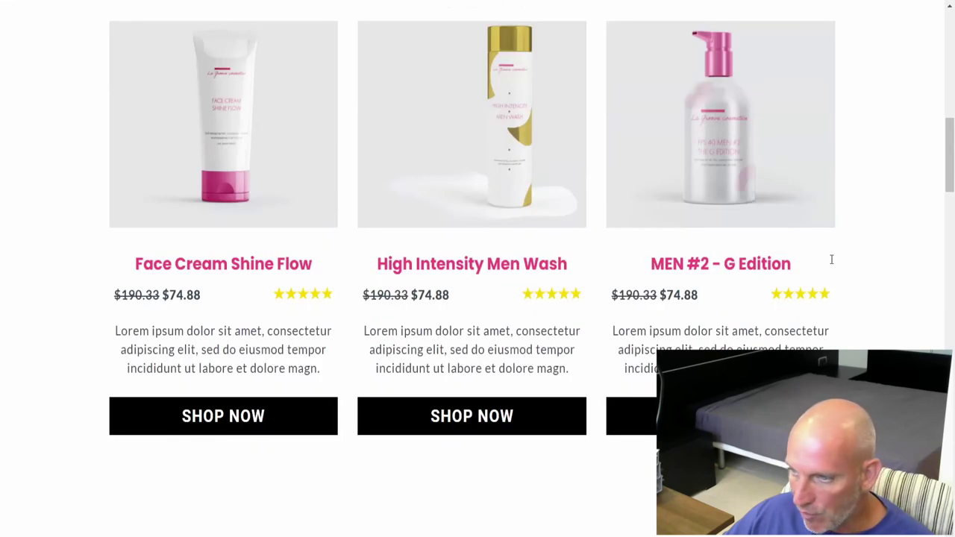
scroll(904, 256, down, 13)
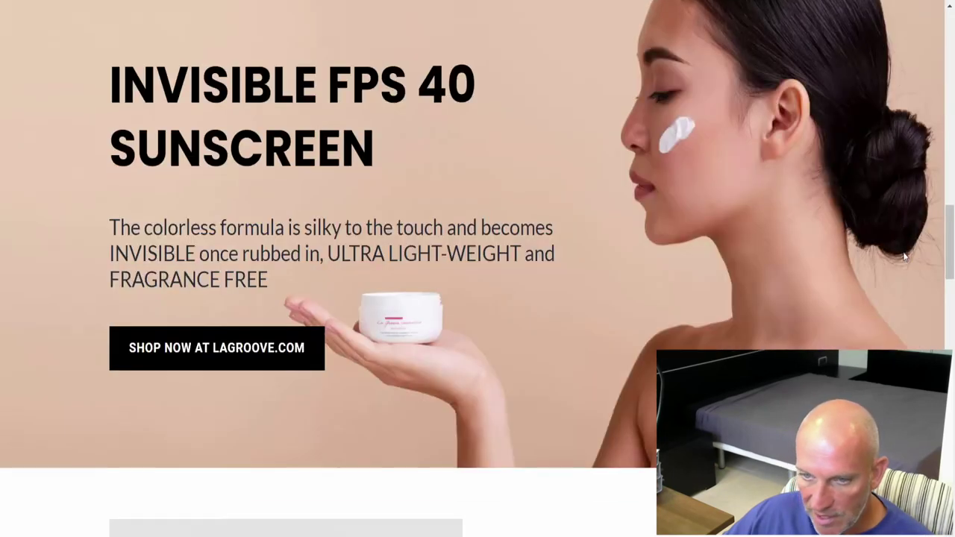
scroll(905, 257, down, 14)
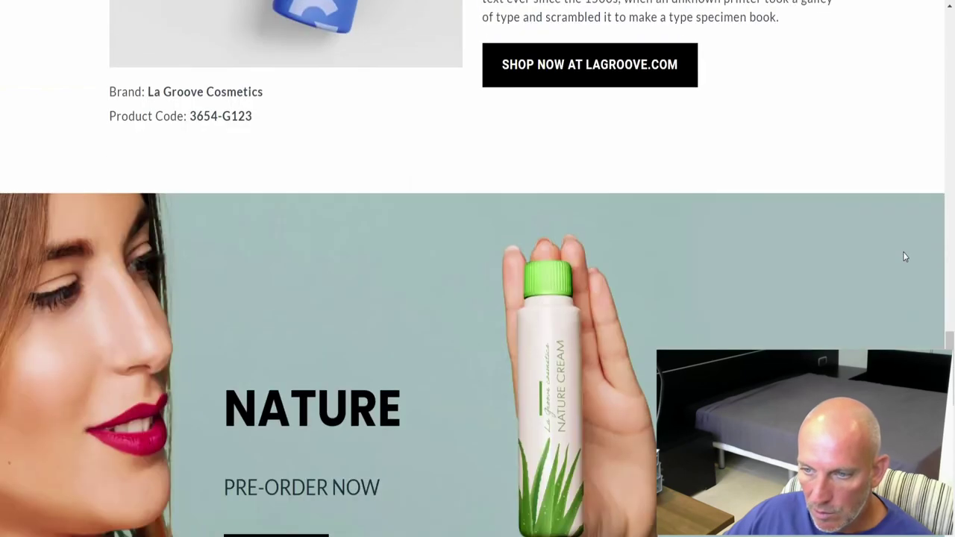
scroll(903, 257, down, 7)
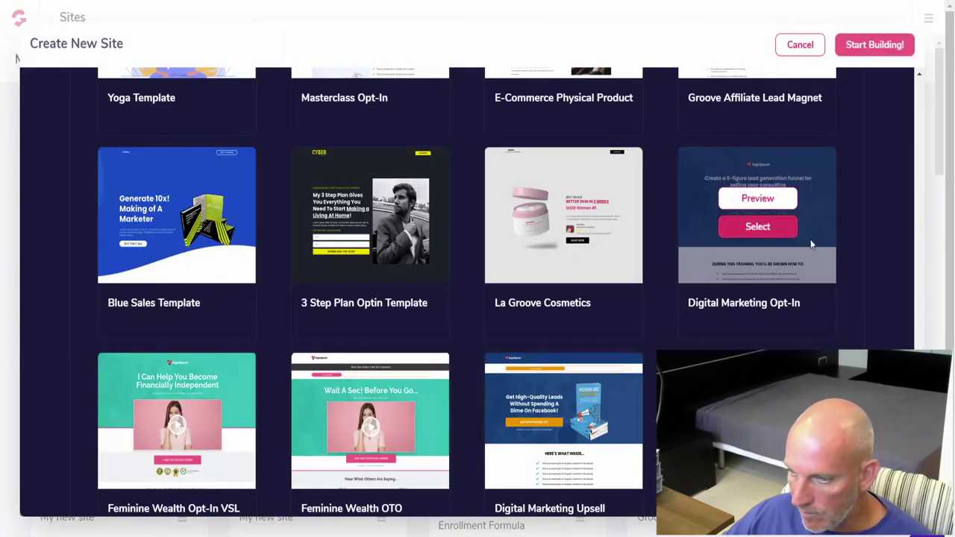
Preview the Agency Template, look over its services, team and client testimonial sections, and return to the template list
scroll(877, 222, down, 1)
scroll(878, 222, down, 1)
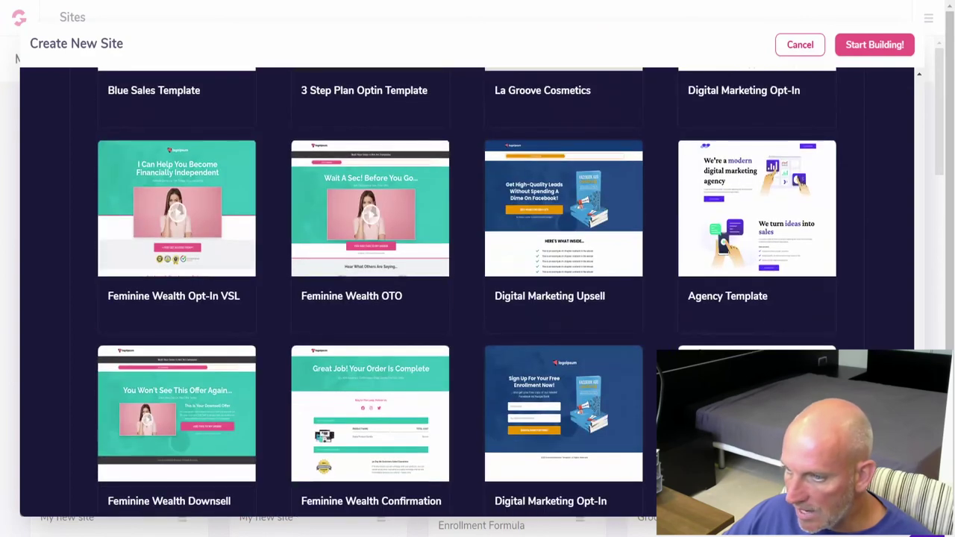
mouse_move(758, 216)
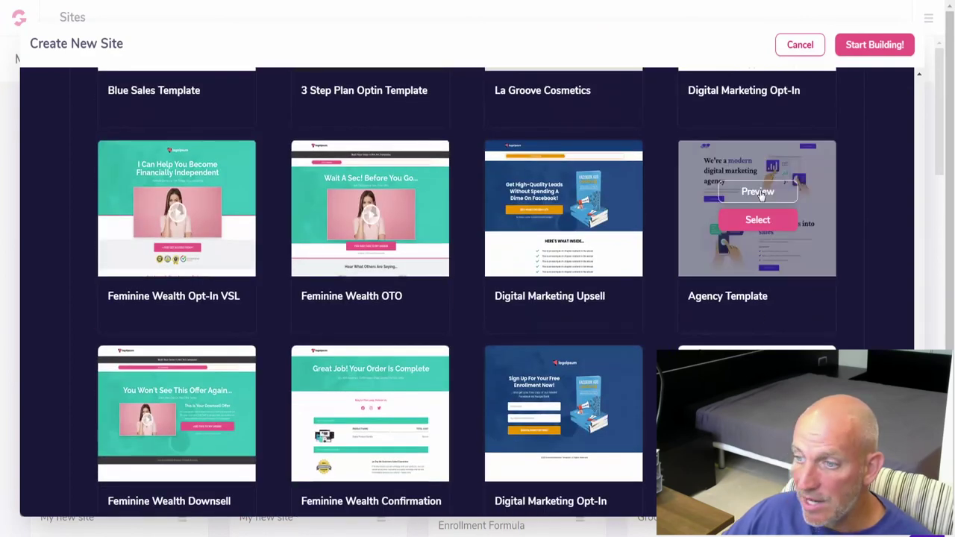
click(758, 193)
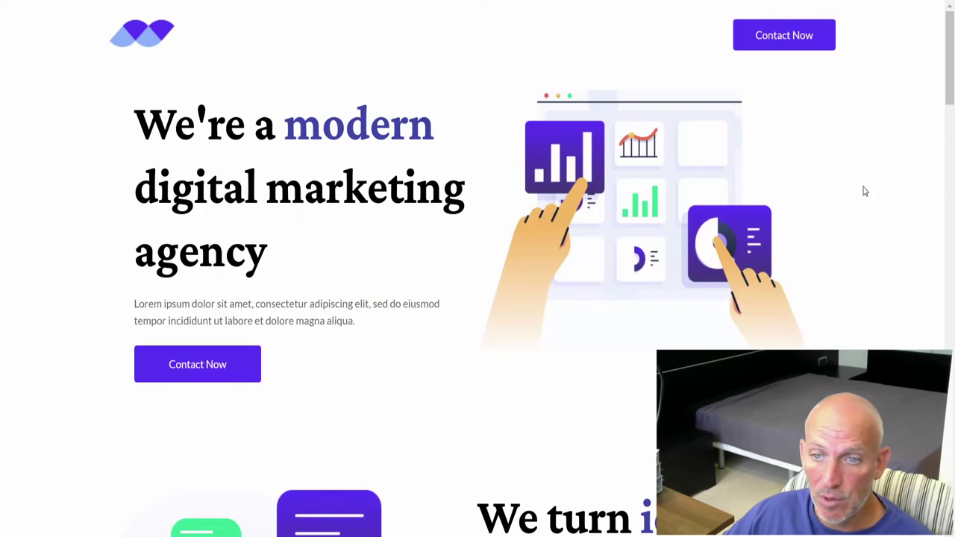
scroll(864, 191, down, 8)
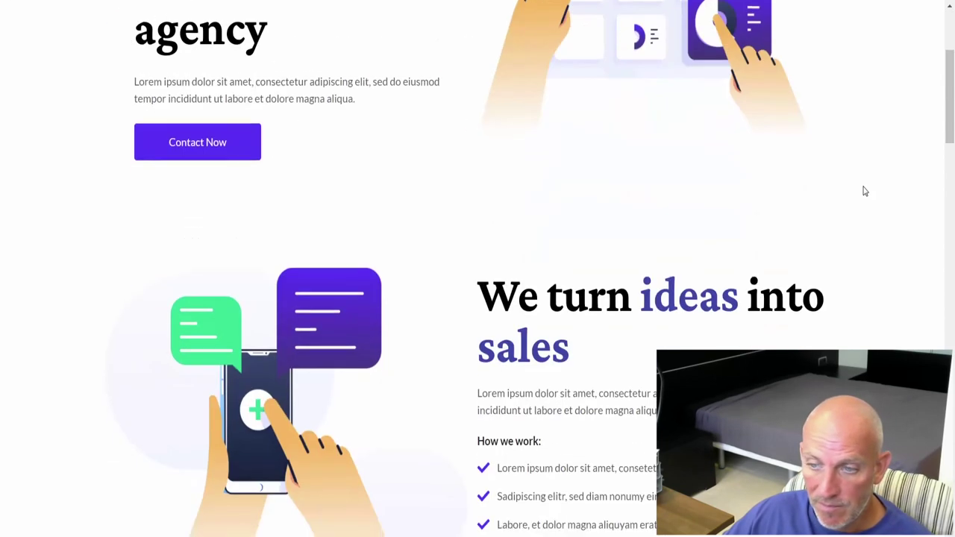
scroll(864, 191, down, 6)
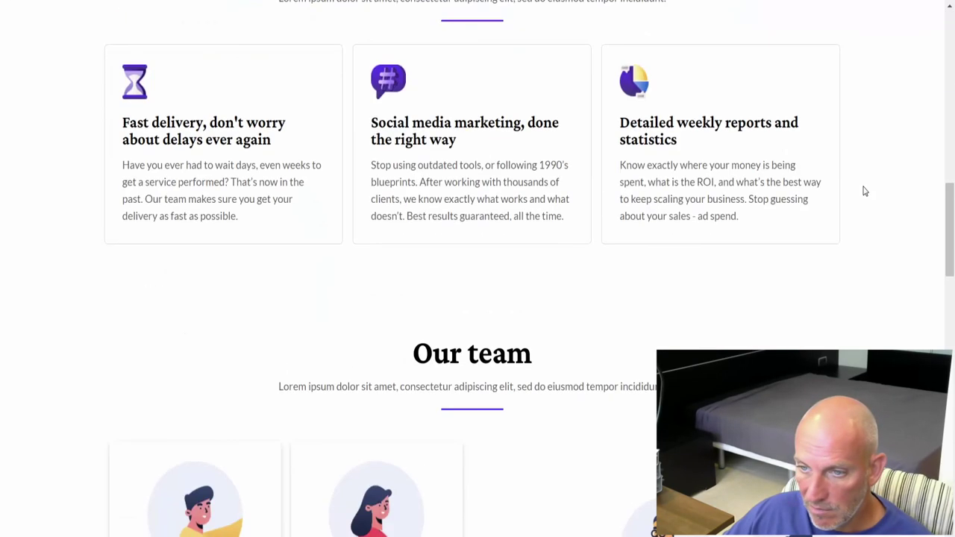
scroll(864, 191, down, 5)
scroll(864, 192, down, 2)
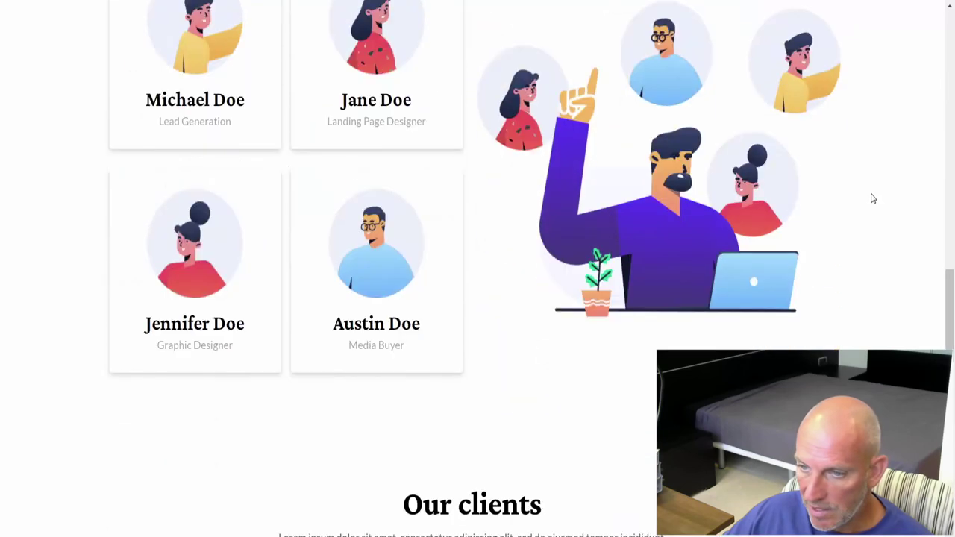
scroll(874, 200, down, 8)
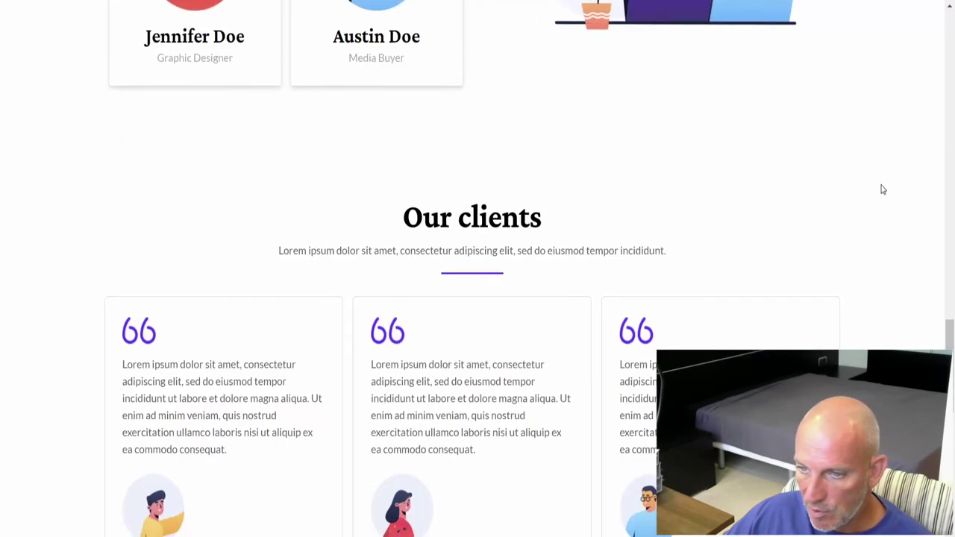
scroll(910, 188, down, 5)
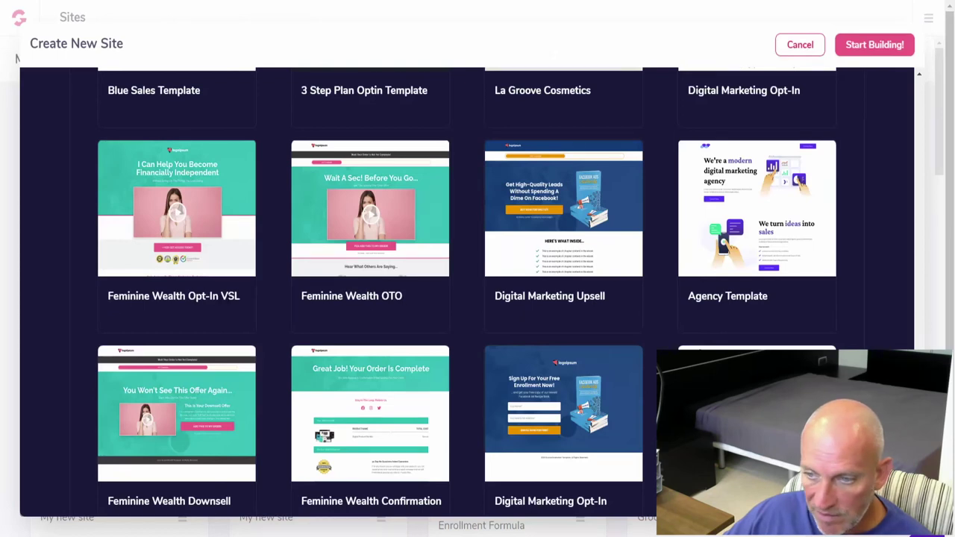
Compare the Feminine Wealth funnel templates in the list: Opt-In VSL, OTO, Downsell and Confirmation
scroll(262, 299, up, 1)
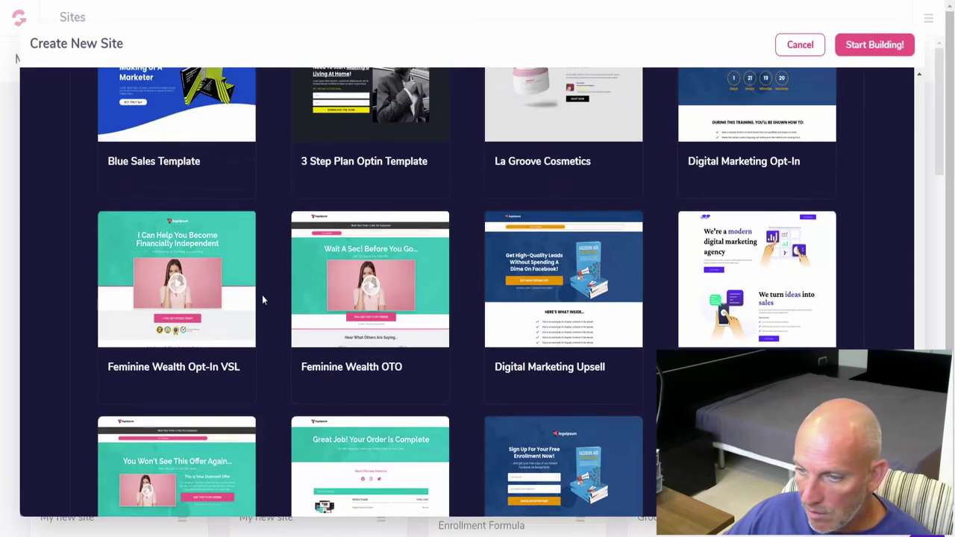
scroll(262, 300, down, 4)
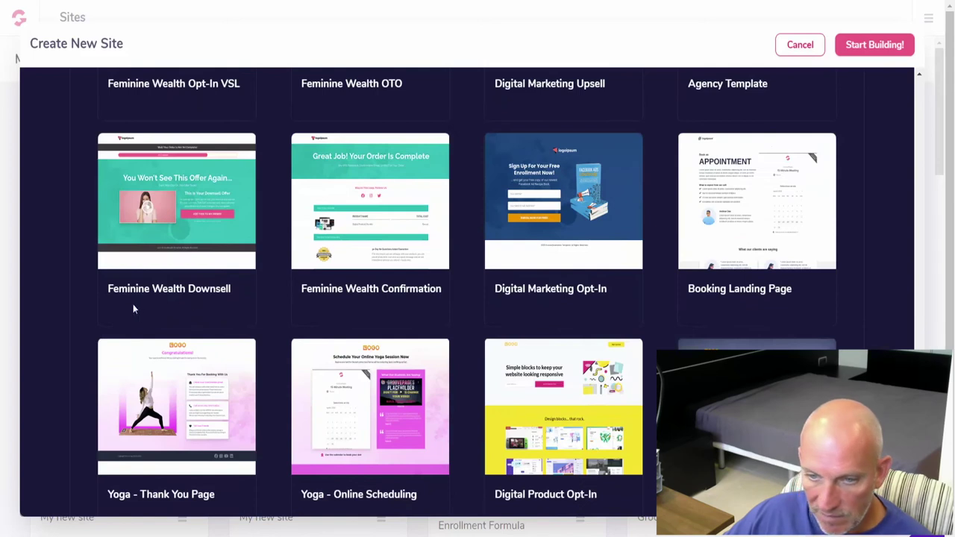
scroll(274, 294, up, 3)
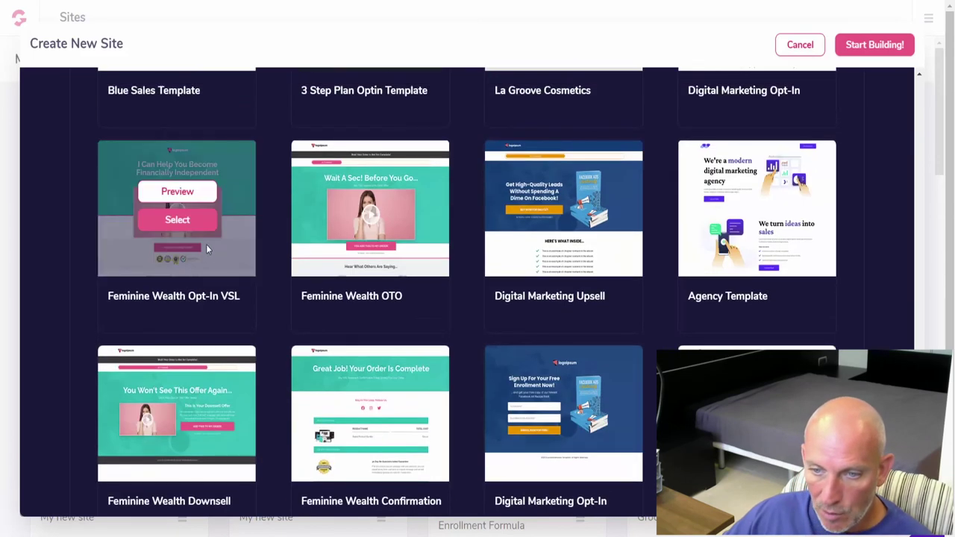
scroll(260, 293, down, 3)
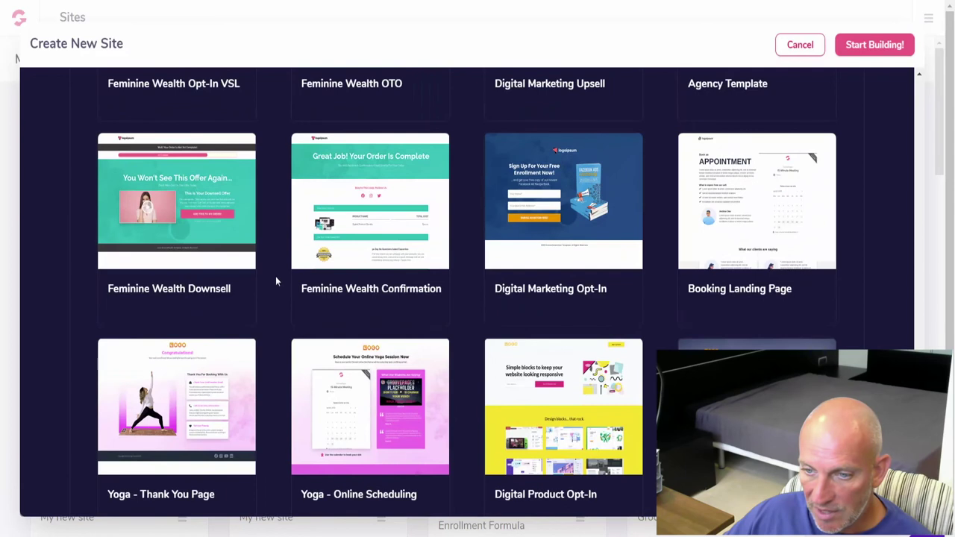
mouse_move(356, 270)
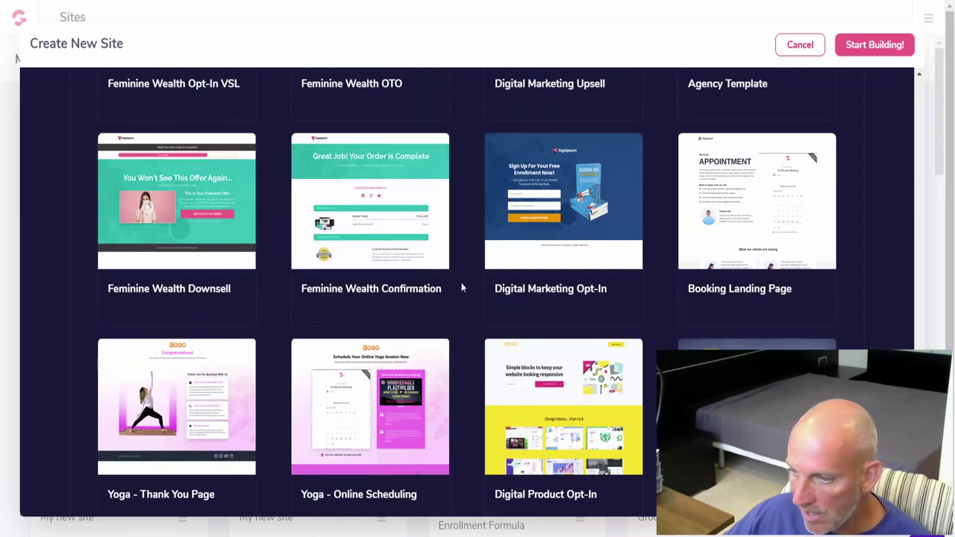
Look through the rest of the template list, from the yoga and digital product pages to the wedding and Saas signup designs
scroll(795, 224, down, 3)
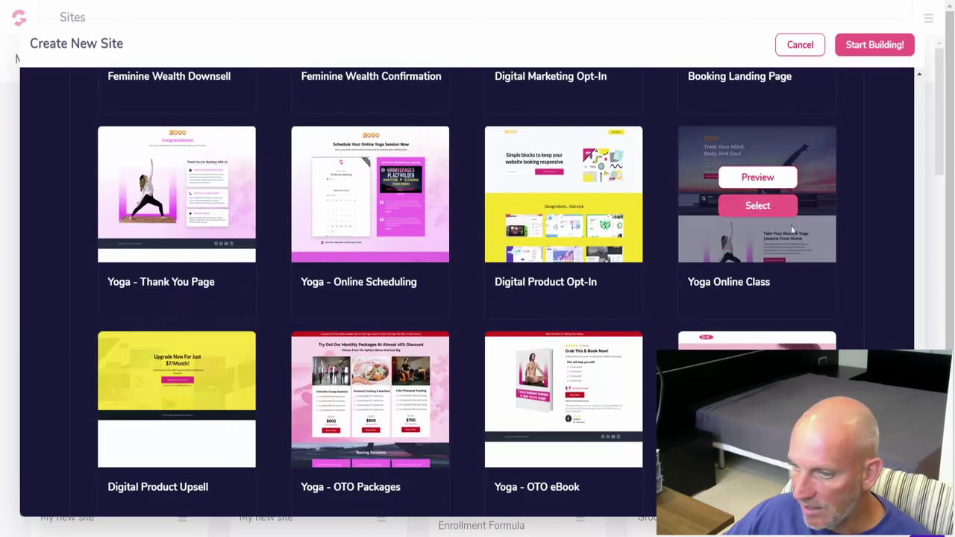
mouse_move(567, 235)
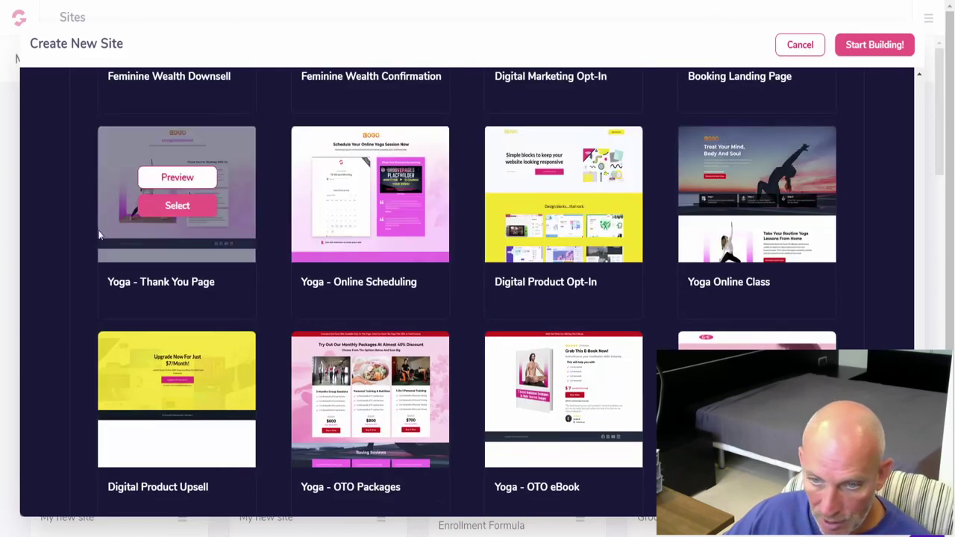
scroll(77, 255, down, 3)
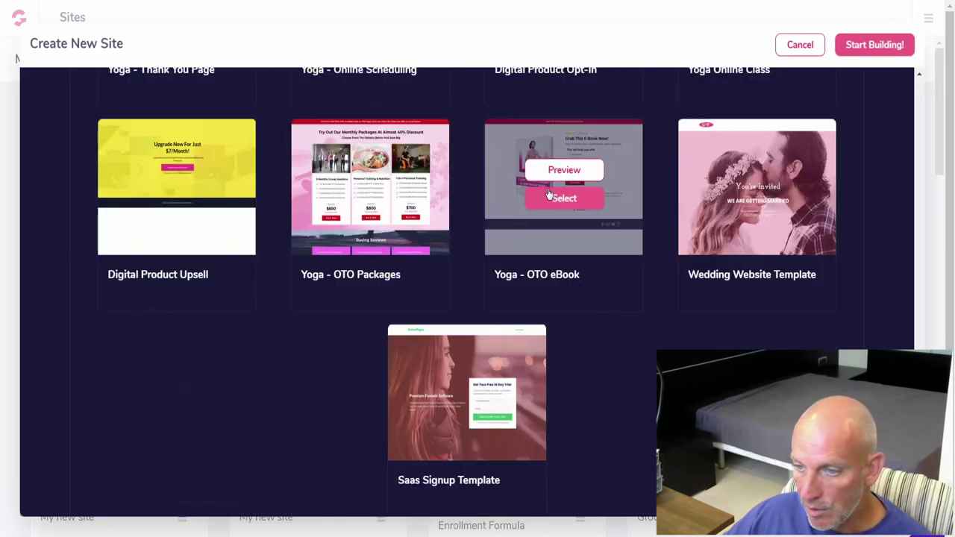
mouse_move(736, 197)
scroll(817, 230, down, 1)
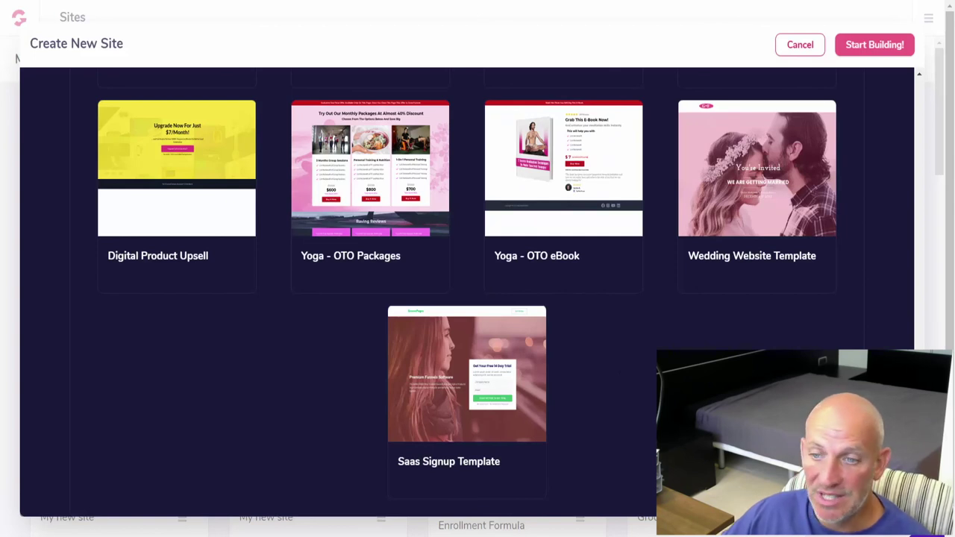
Preview the Saas Signup Template, look over its trial form, feature columns and email signup footer, and return to the template list
mouse_move(457, 365)
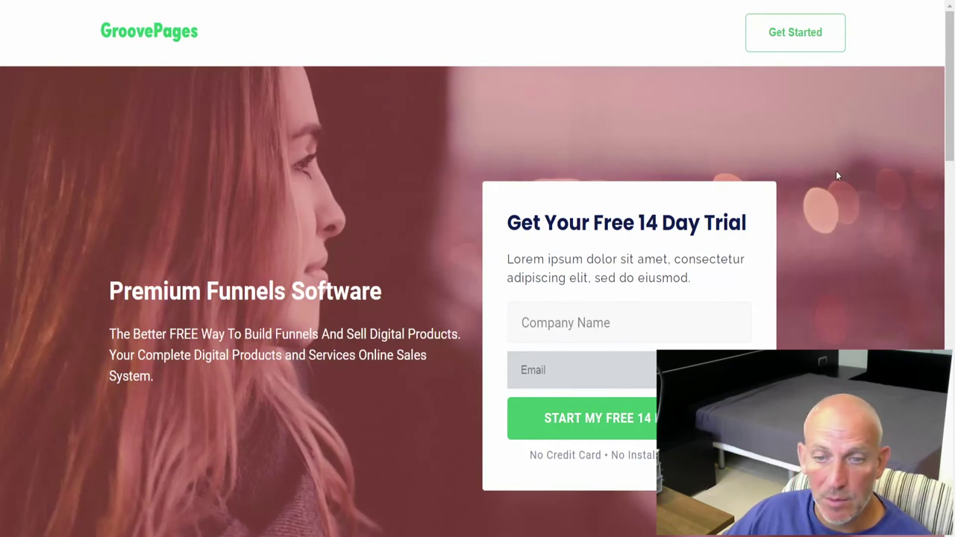
scroll(837, 175, down, 8)
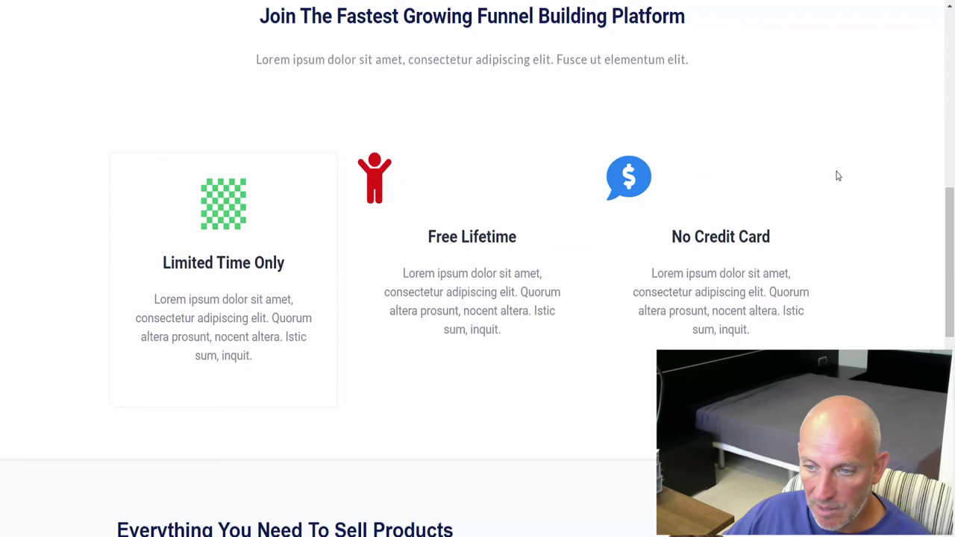
scroll(837, 176, down, 9)
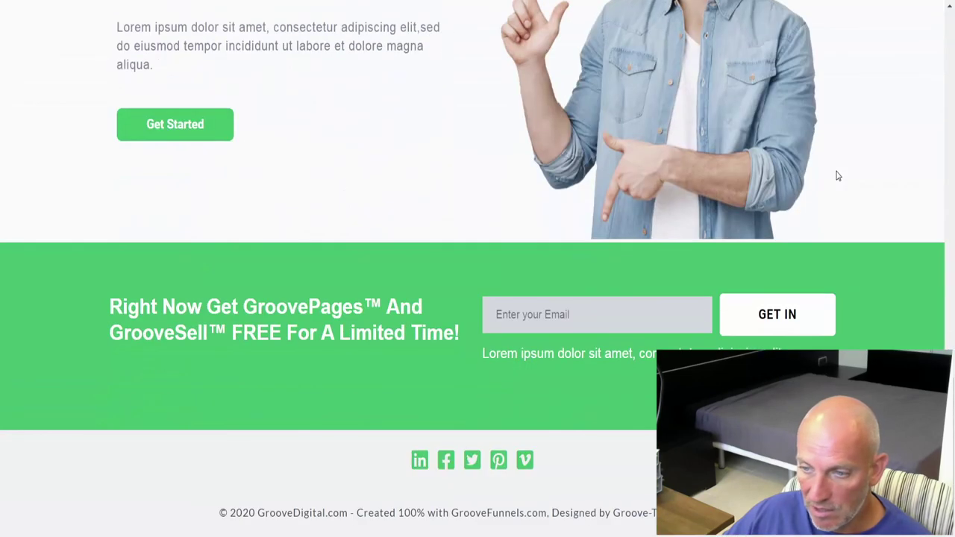
scroll(838, 176, up, 10)
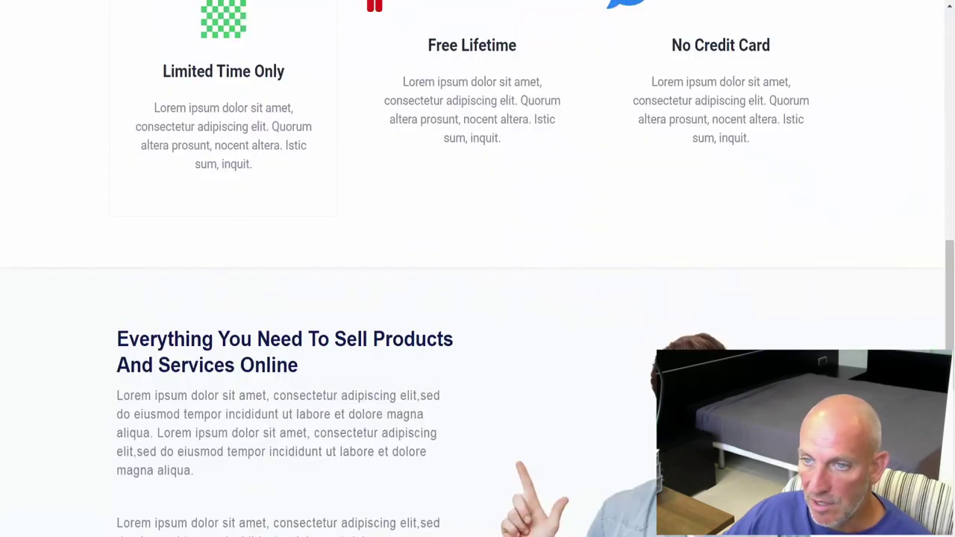
key(Escape)
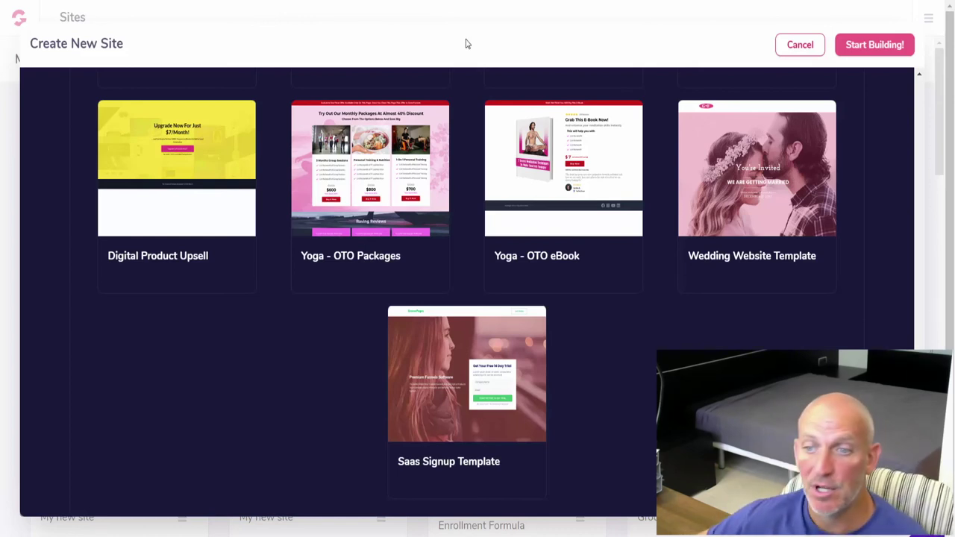
Preview the Yoga - OTO Packages template, look over its package pricing and Raving Reviews sections, and return to the template list
mouse_move(401, 168)
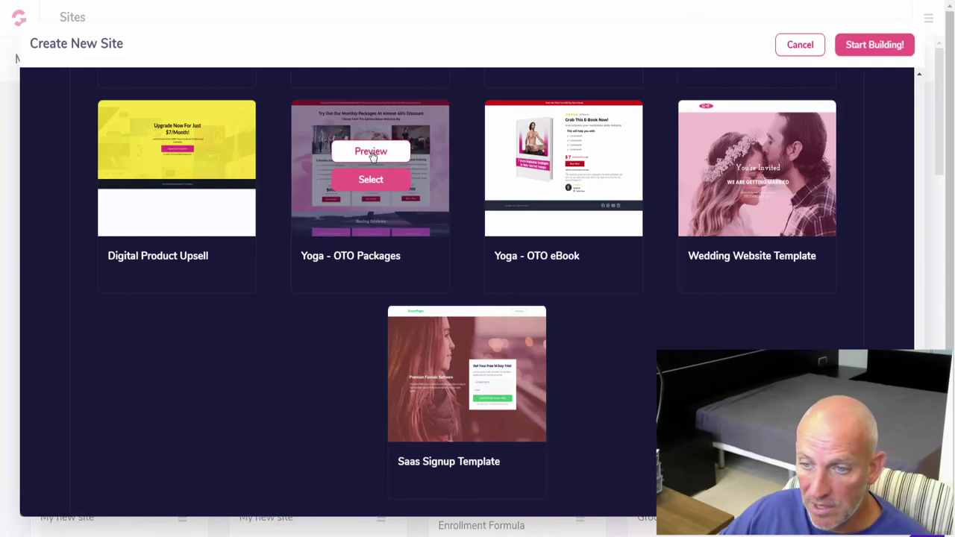
click(444, 152)
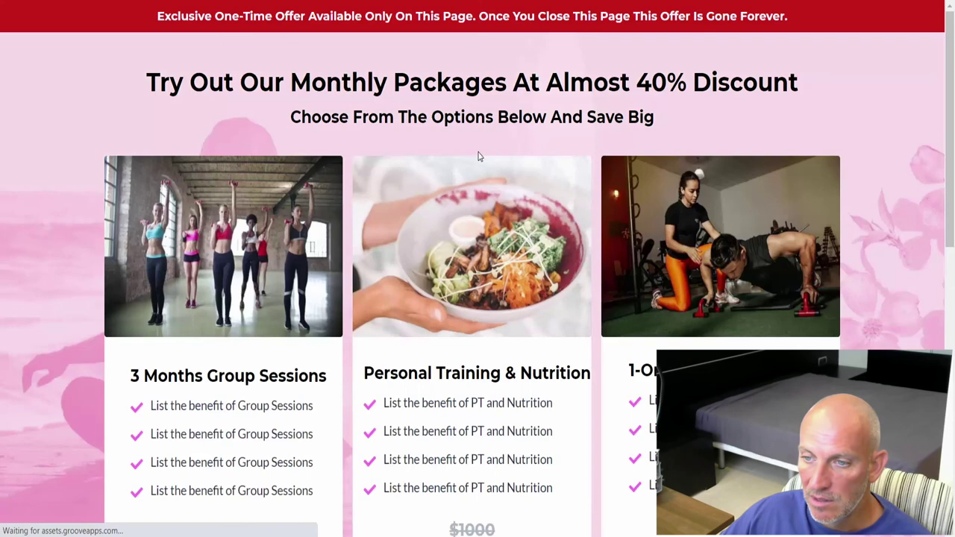
scroll(897, 171, down, 3)
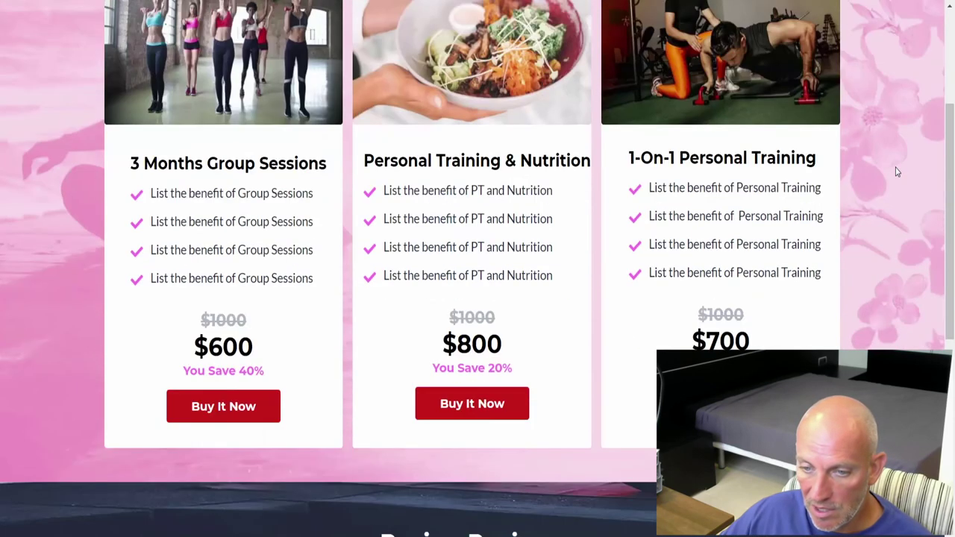
scroll(897, 171, down, 5)
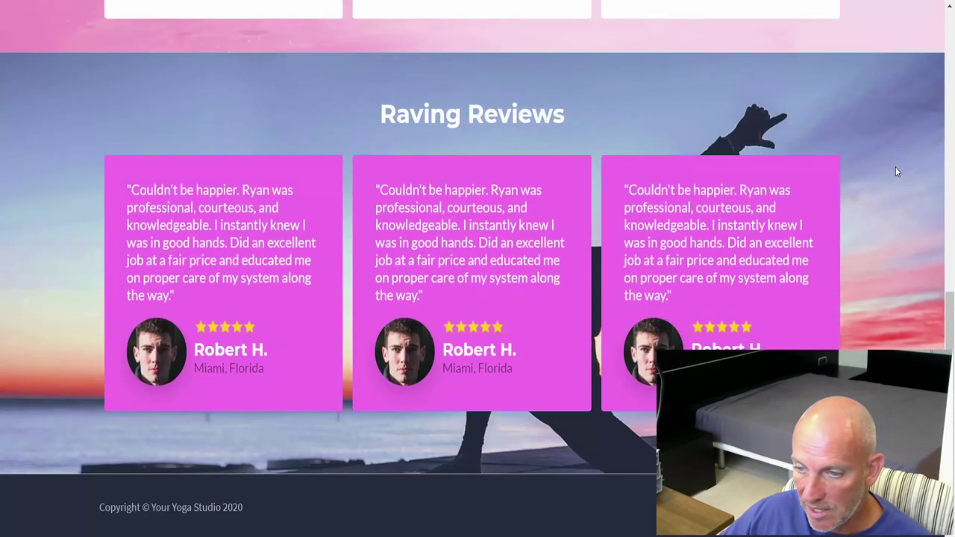
scroll(897, 172, up, 8)
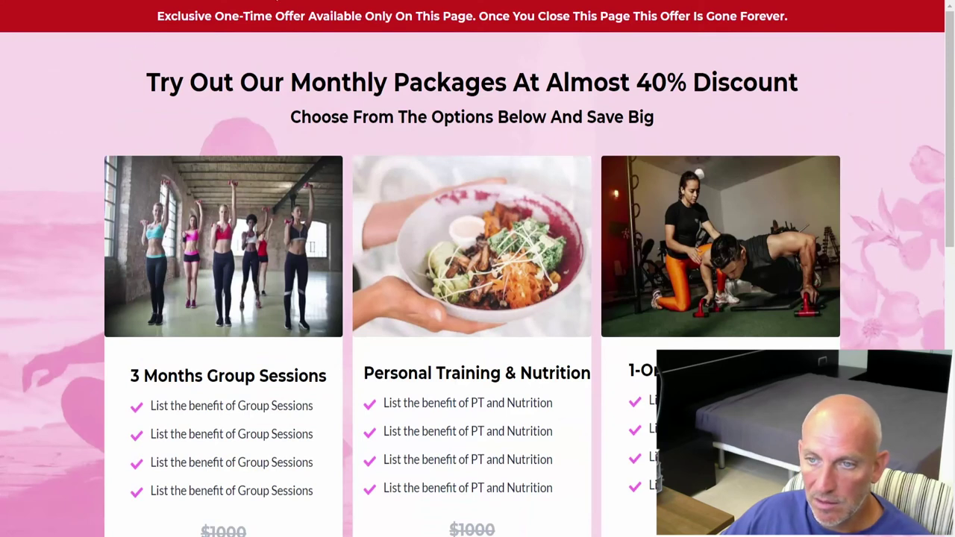
key(Escape)
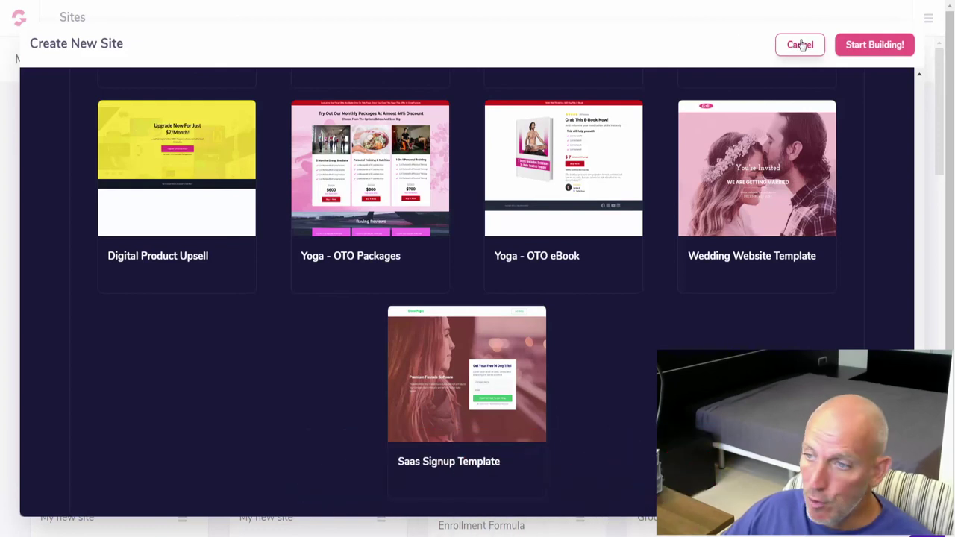
Cancel creating the new site, go to the GrooveFunnels dashboard and reopen the GroovePages site list from there
click(800, 46)
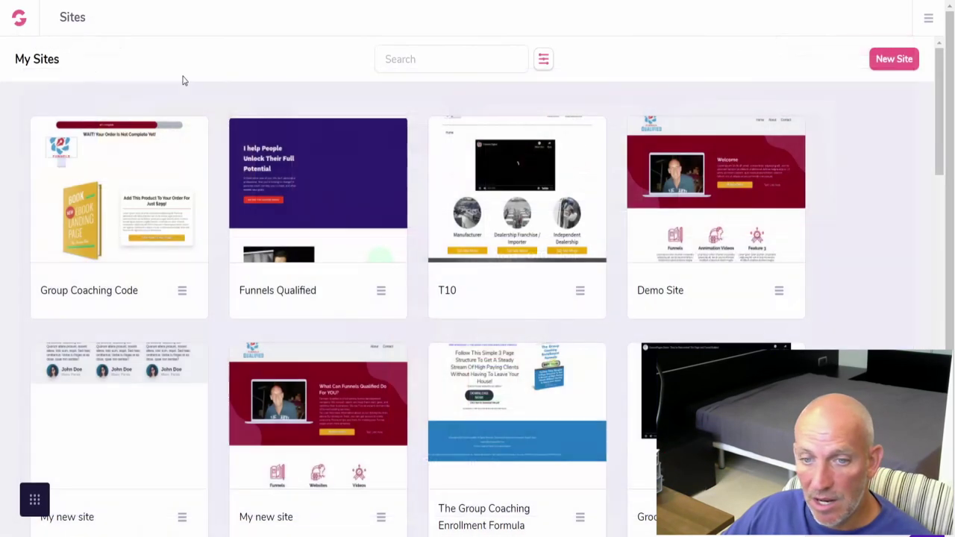
click(20, 22)
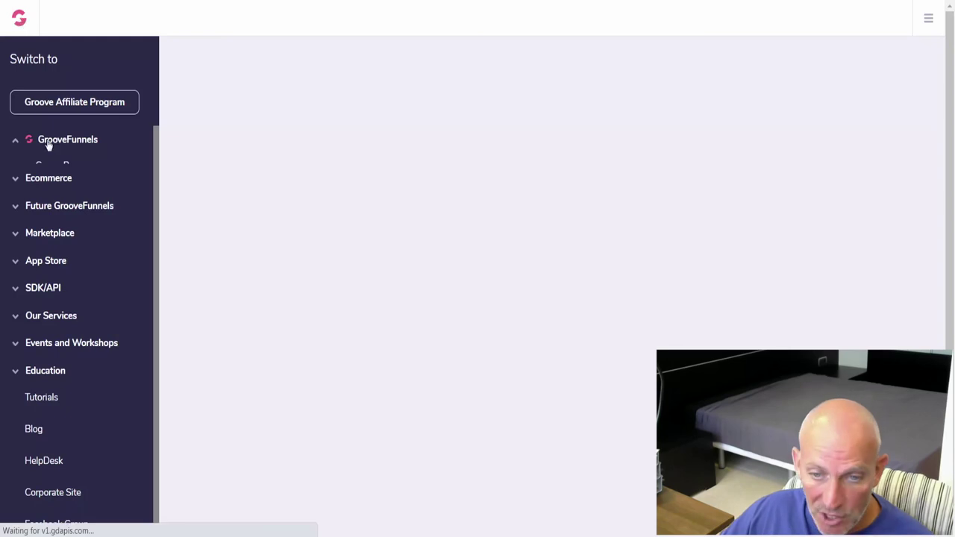
click(47, 142)
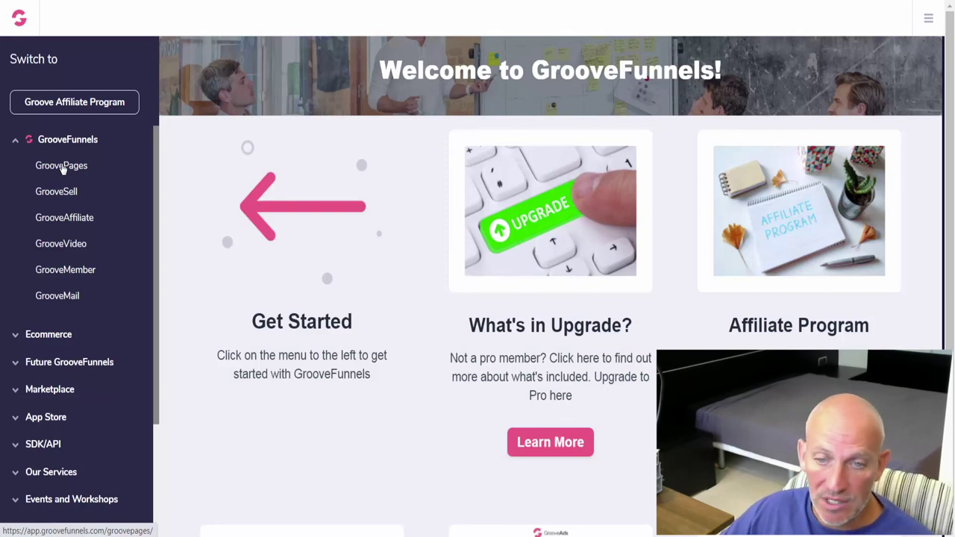
click(62, 167)
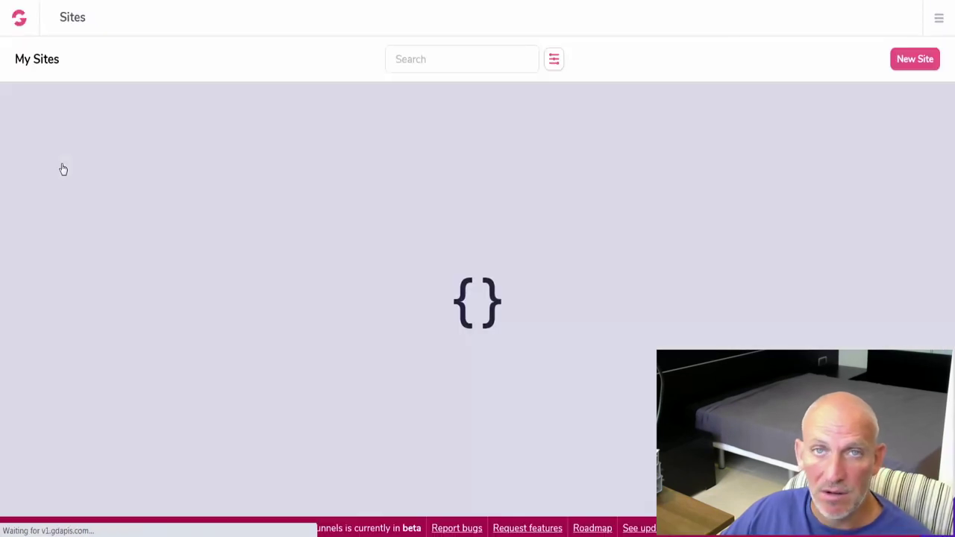